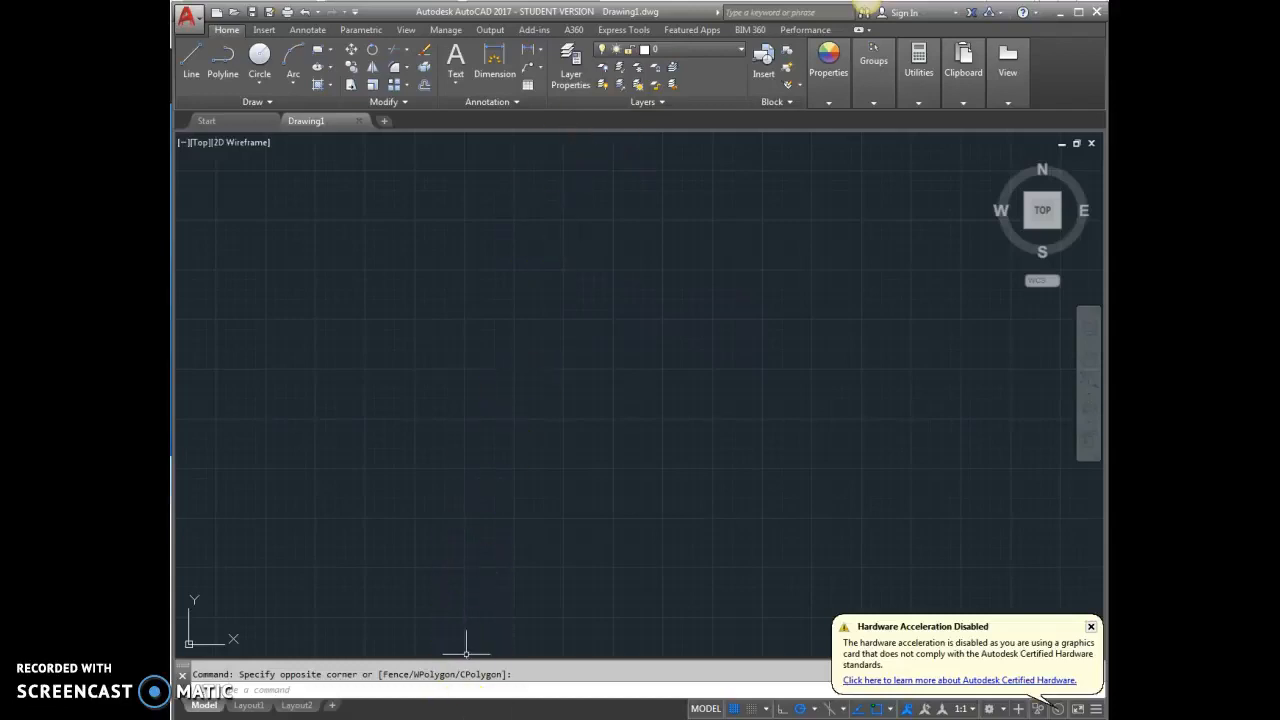
# Switch to the web browser and bring up the Myplan.ie map viewer
pyautogui.click(487, 715)
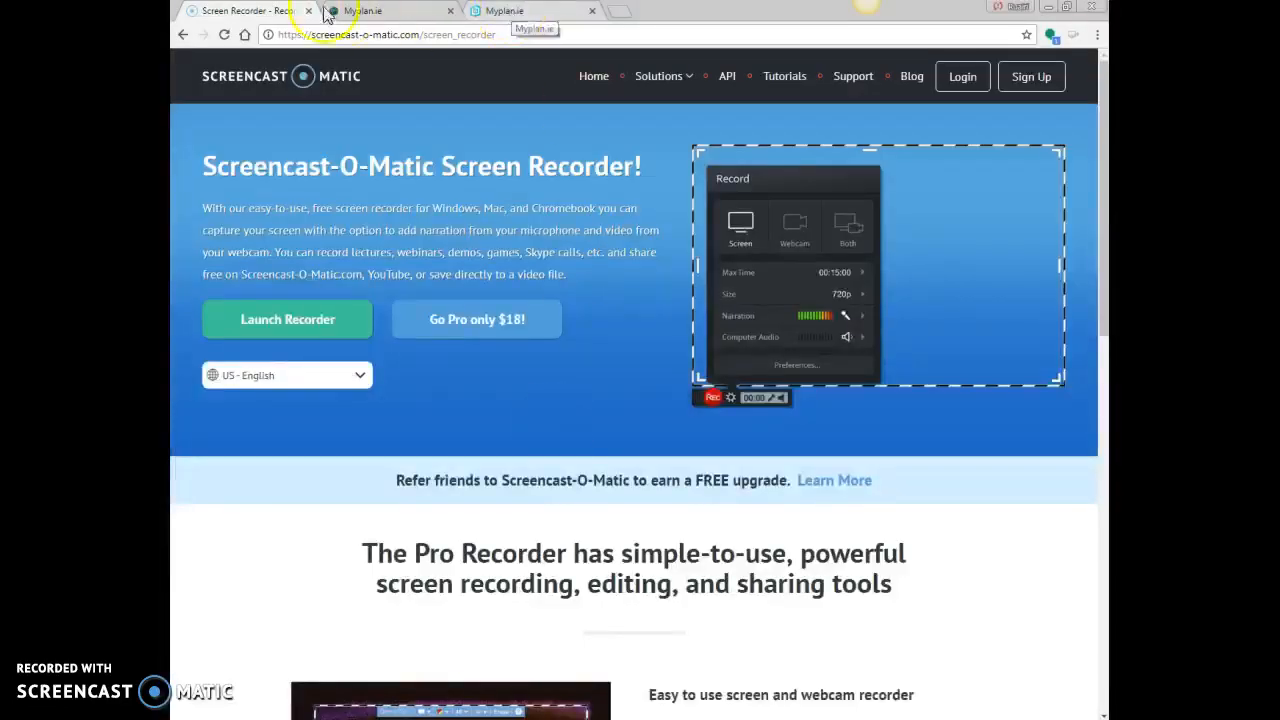
pyautogui.click(528, 14)
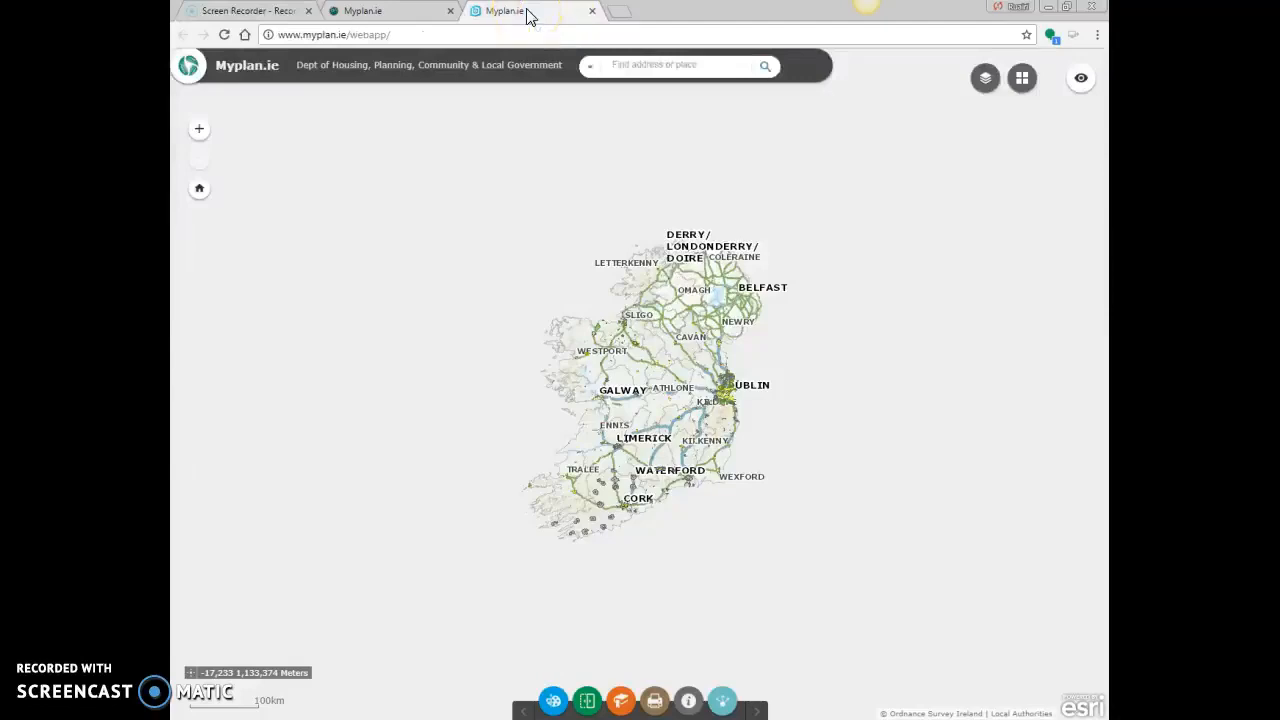
pyautogui.click(371, 12)
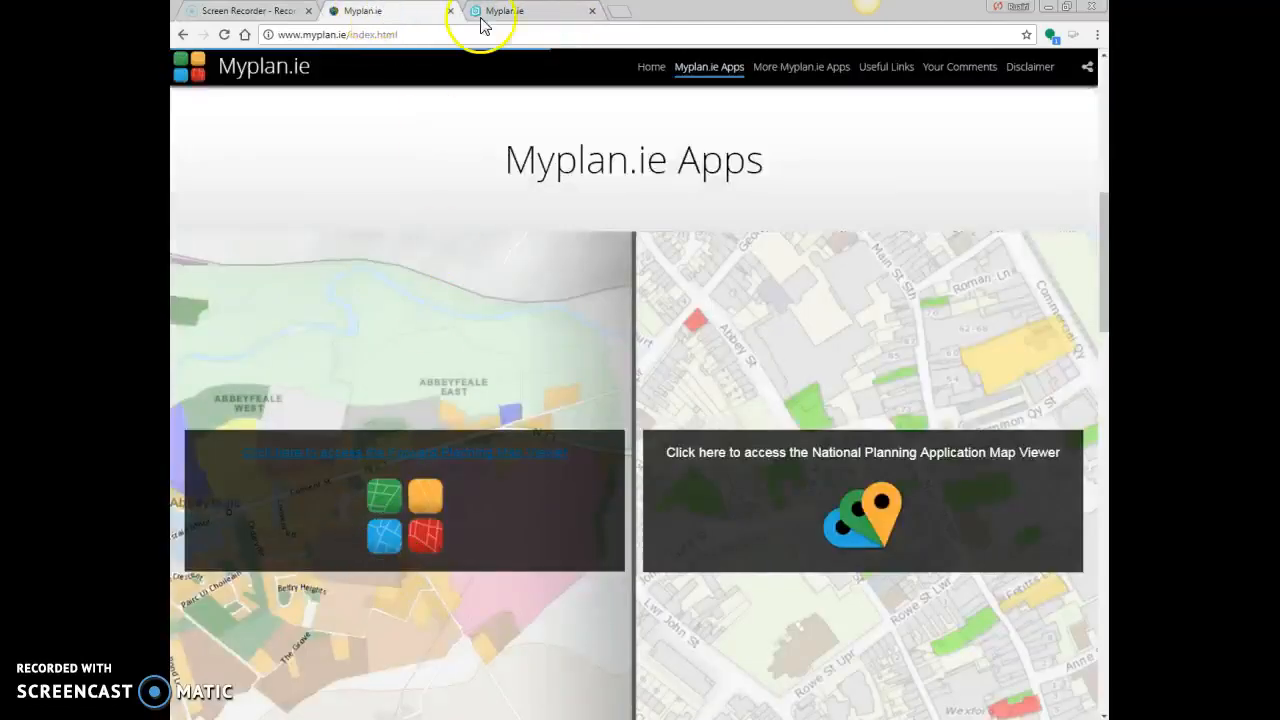
pyautogui.click(515, 15)
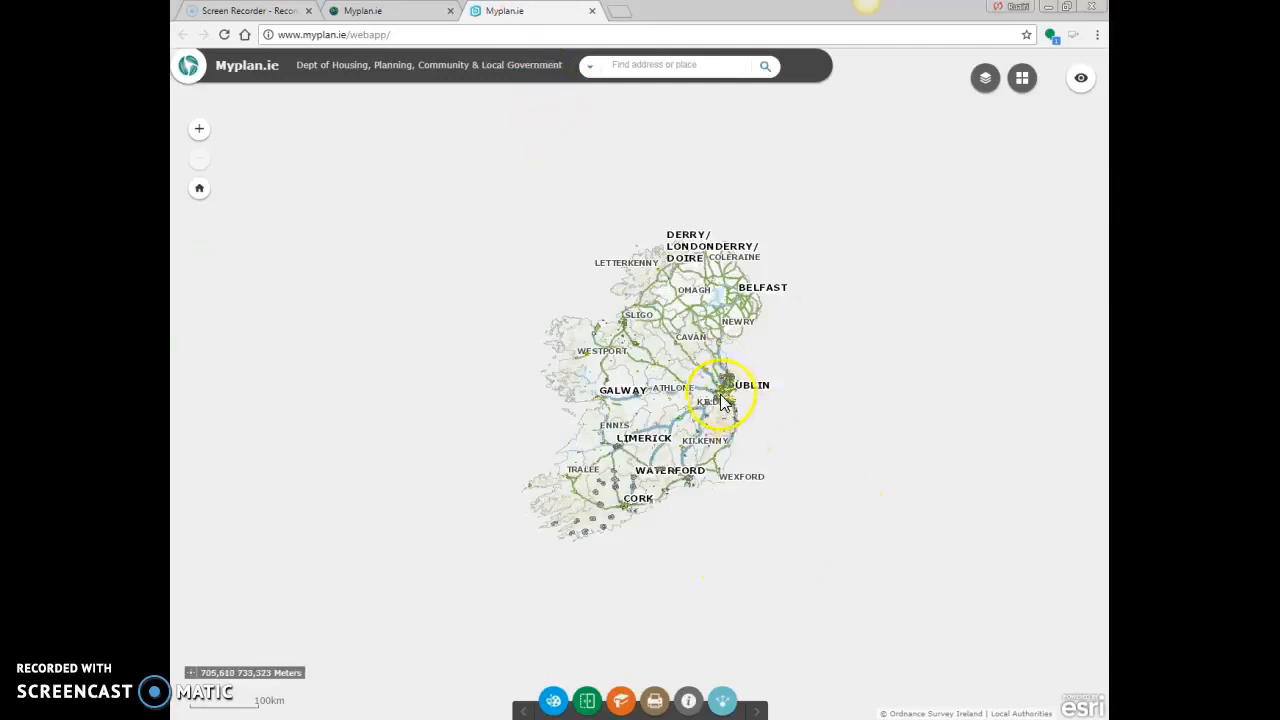
# Search the Myplan.ie map for the site's street address
pyautogui.click(620, 64)
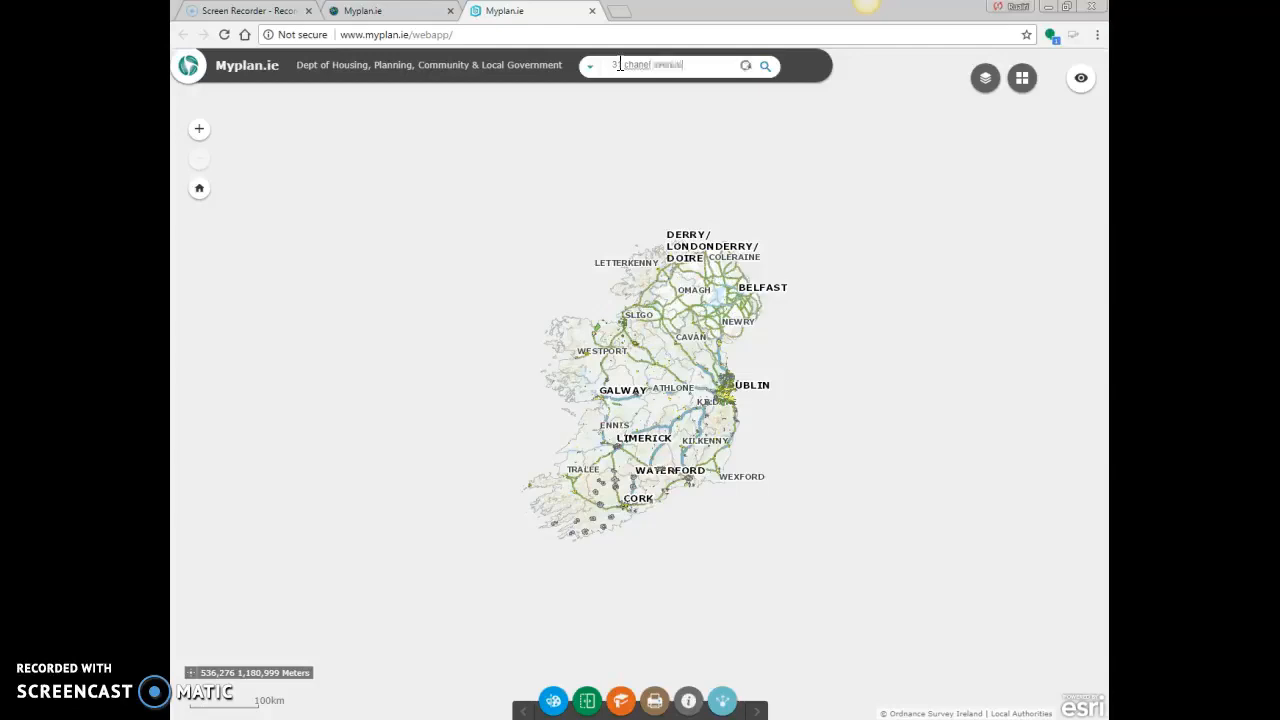
pyautogui.press('Return')
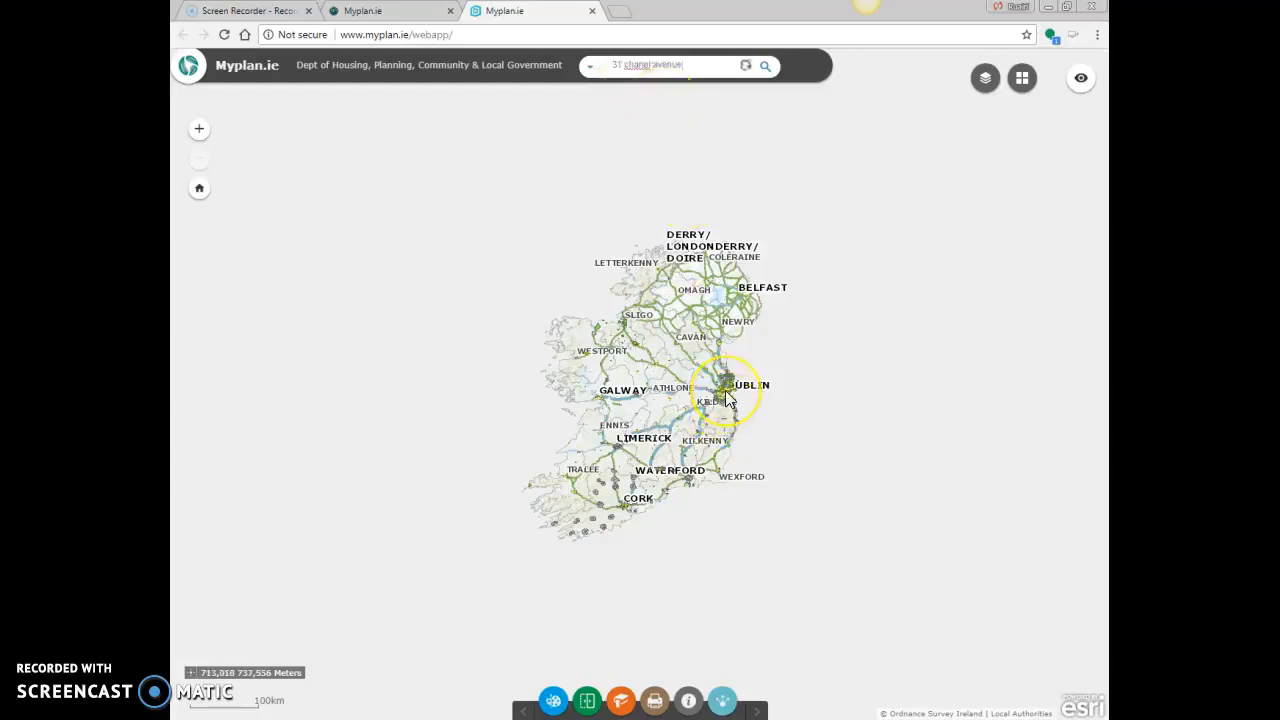
# Turn off the Generalised Zone Types layer so the Dublin area shows only the plain base map
pyautogui.scroll(3, 737, 394)
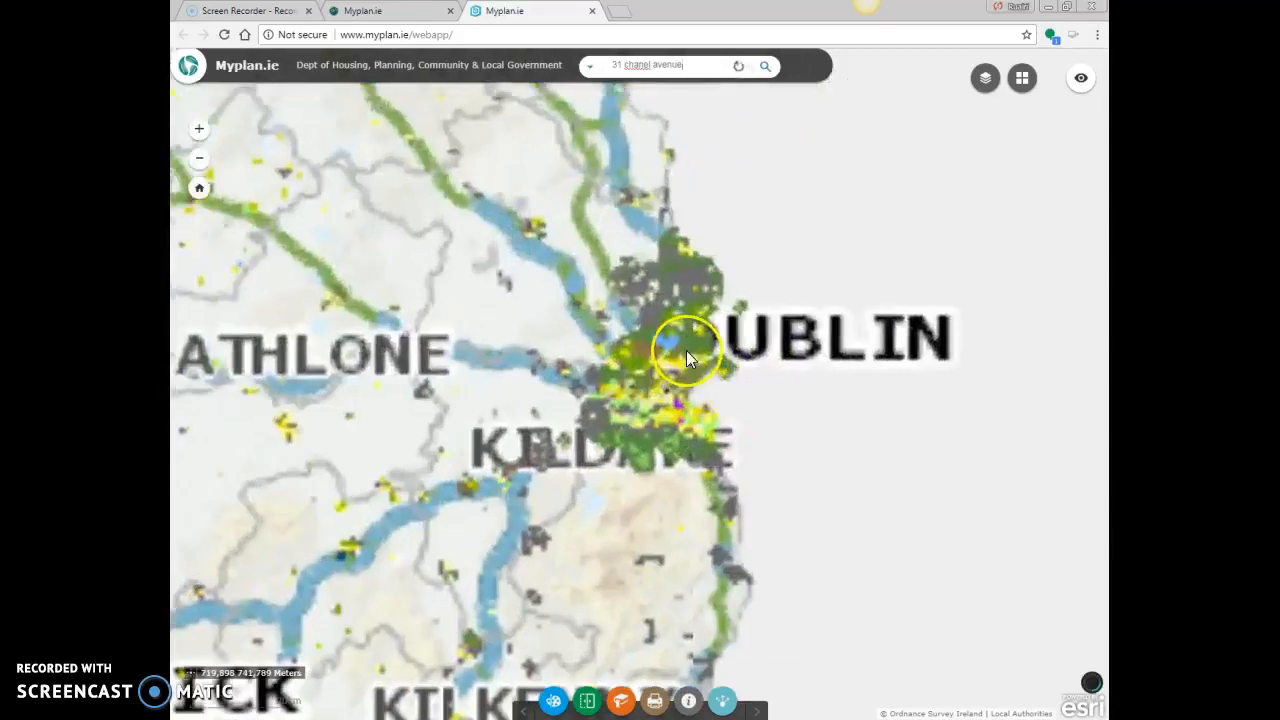
pyautogui.scroll(3, 686, 350)
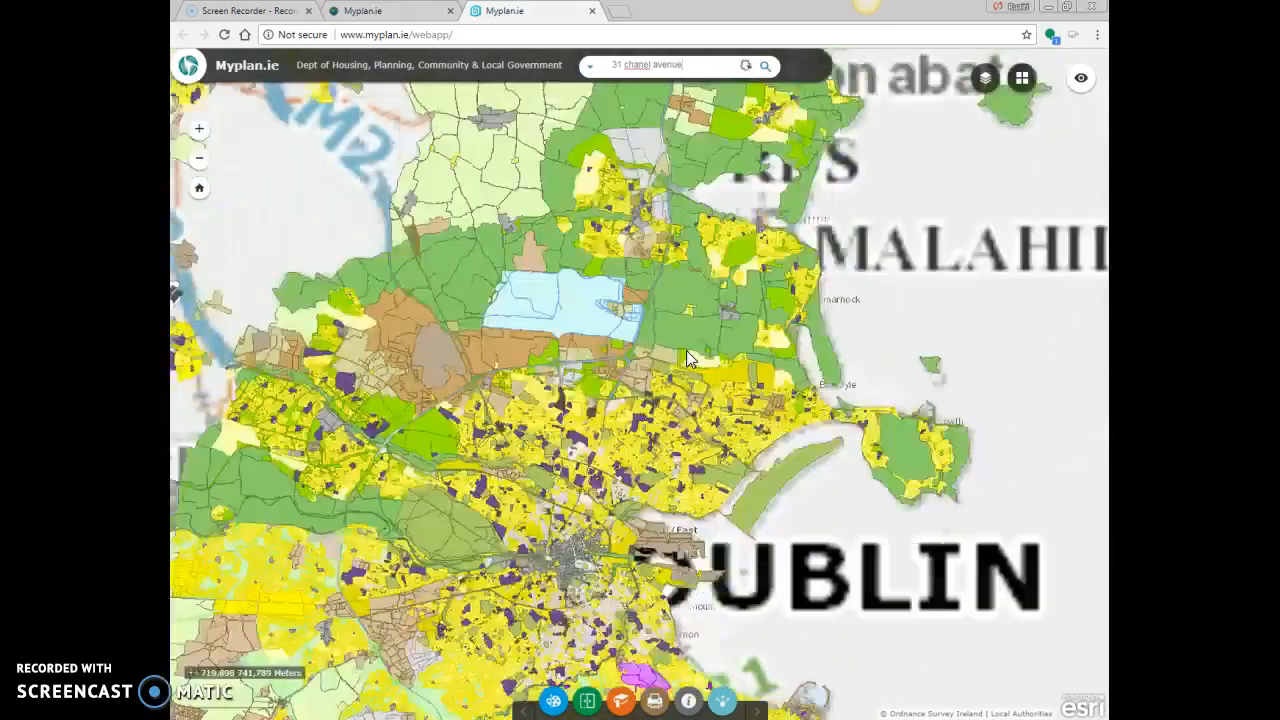
pyautogui.moveTo(572, 476); pyautogui.dragTo(753, 381)
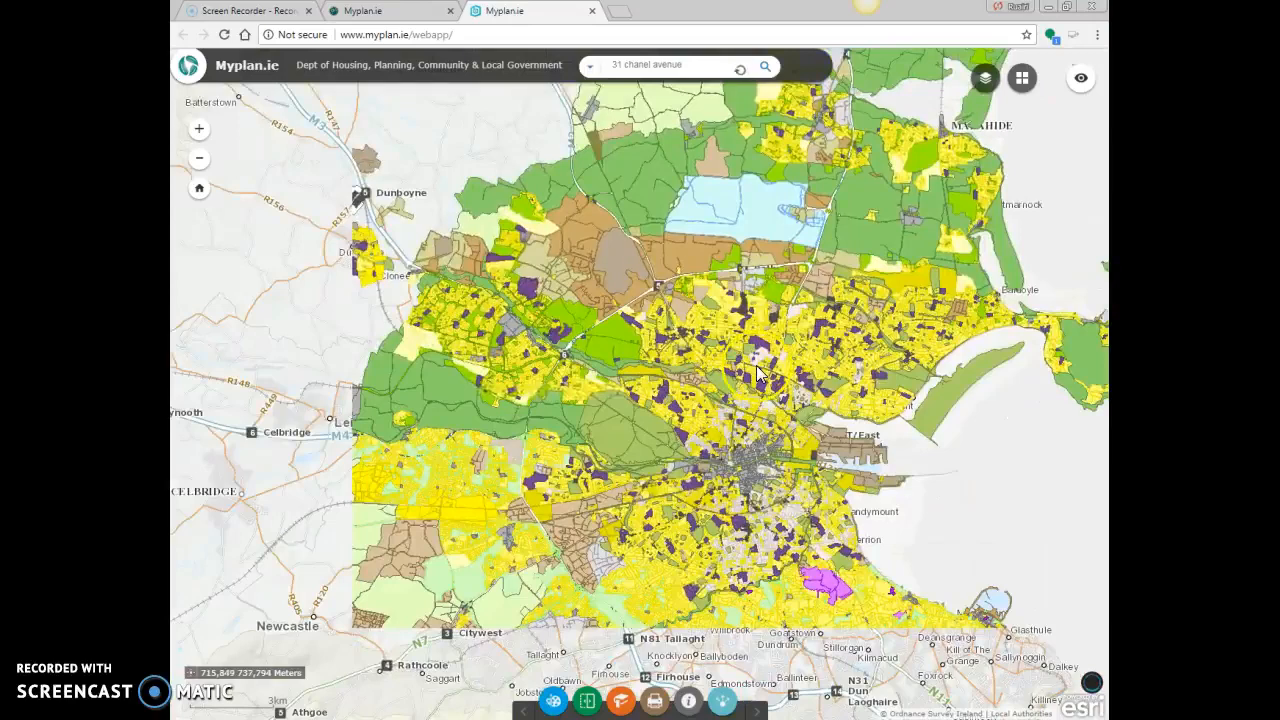
pyautogui.scroll(2, 757, 372)
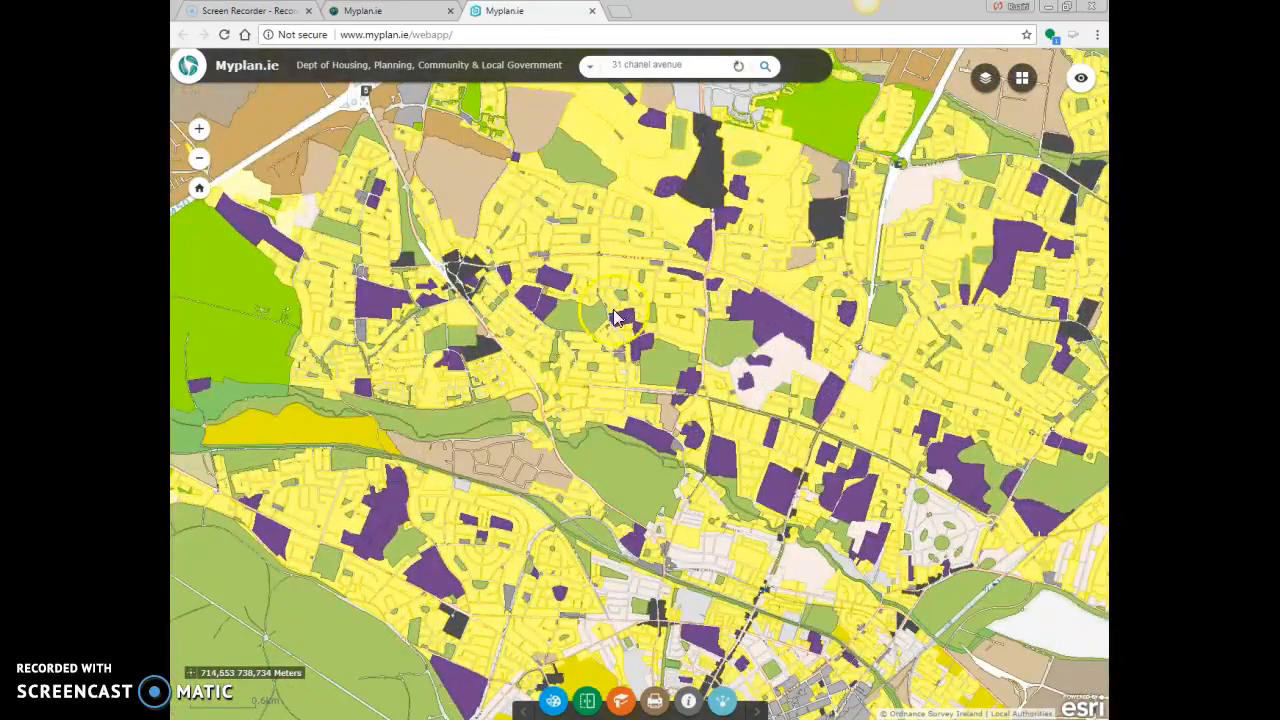
pyautogui.scroll(-2, 698, 390)
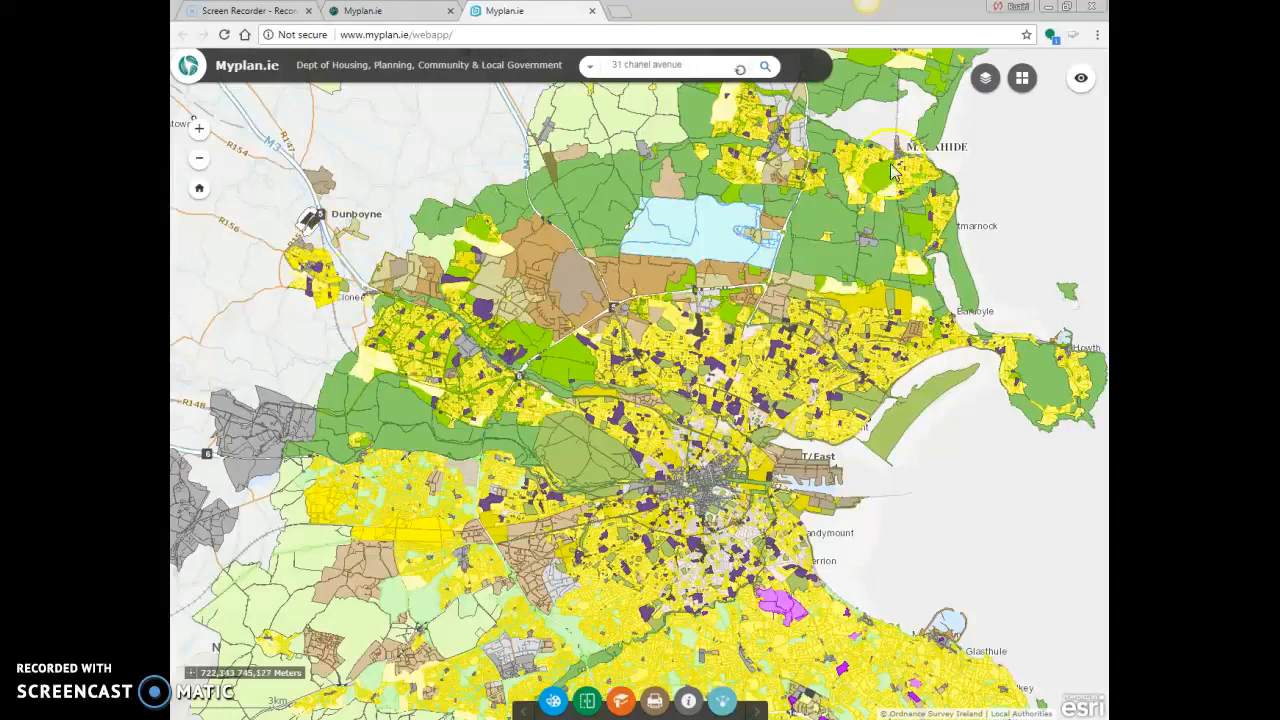
pyautogui.click(986, 79)
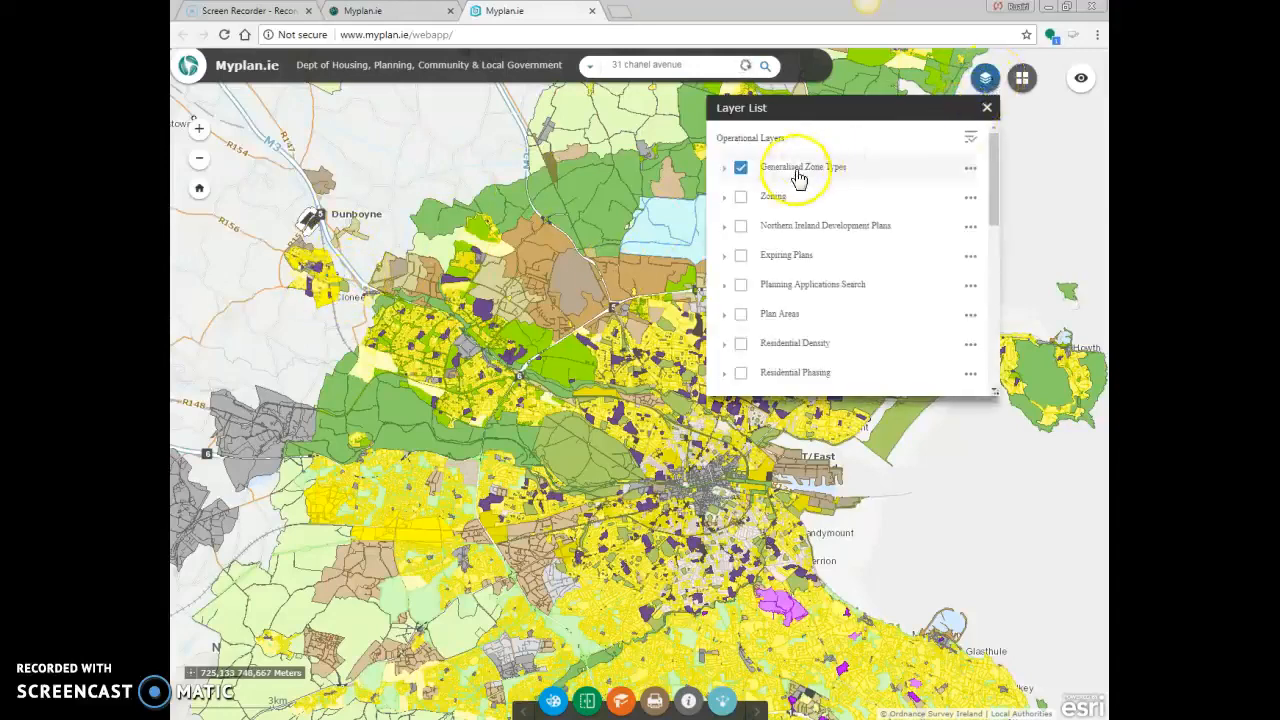
pyautogui.click(741, 168)
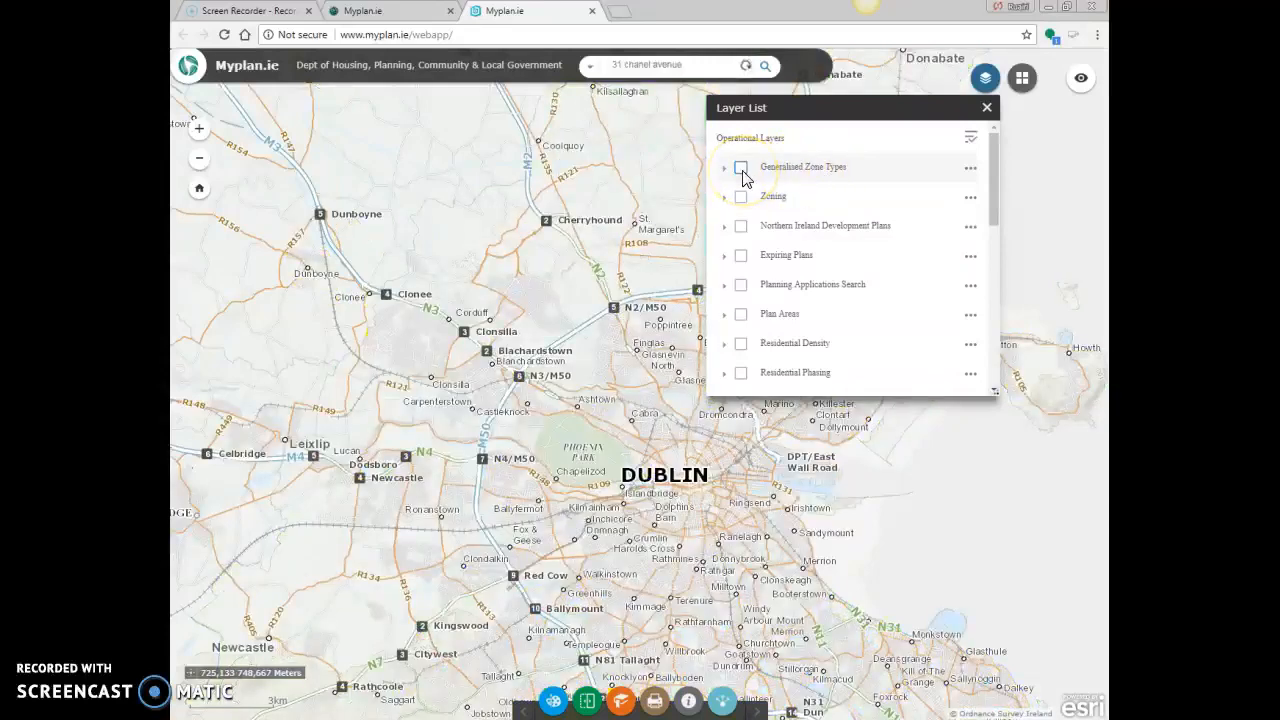
pyautogui.click(986, 107)
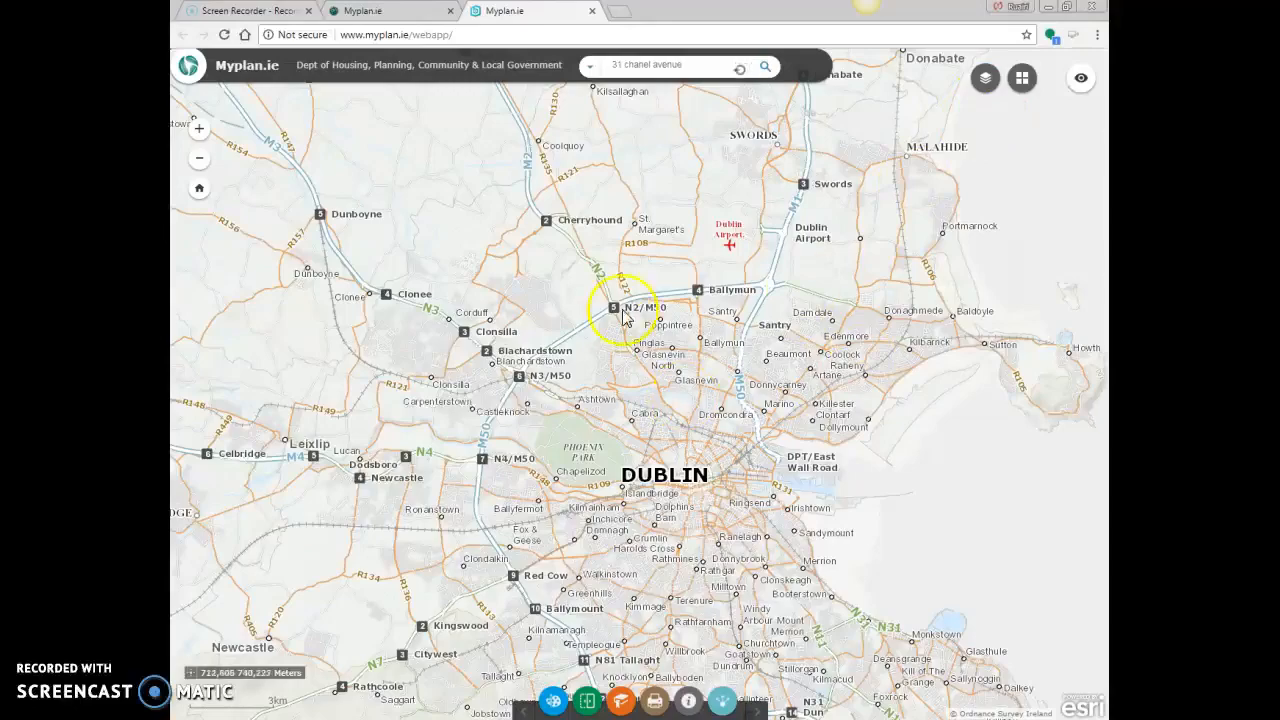
# Centre the map at its closest zoom level on the row of houses east of the Saint John Vianney Catholic Church
pyautogui.scroll(5, 796, 380)
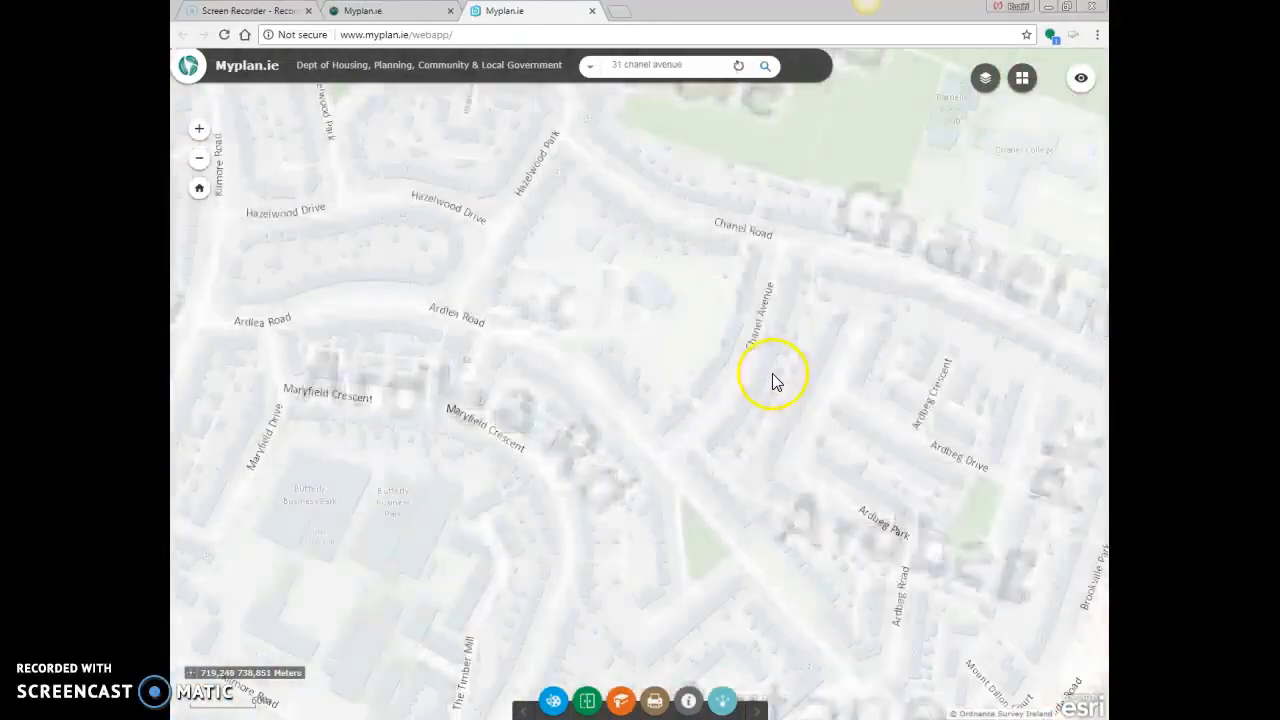
pyautogui.scroll(3, 740, 360)
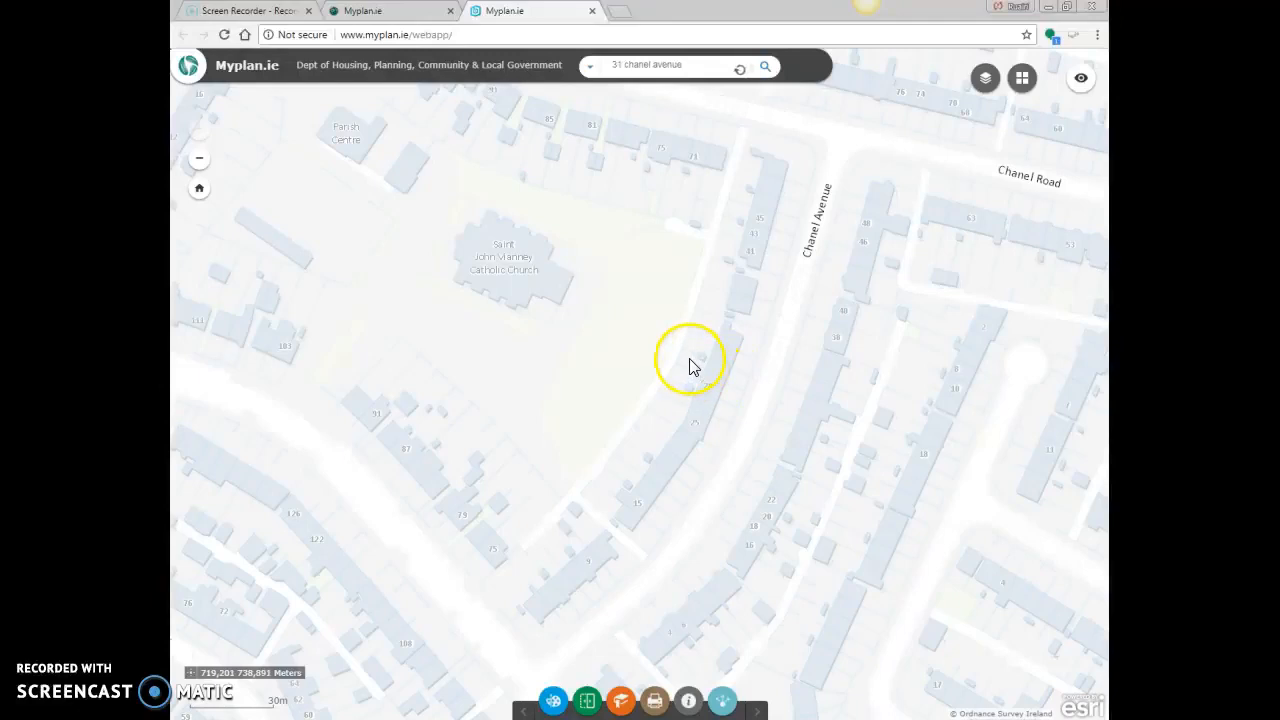
pyautogui.moveTo(737, 383); pyautogui.dragTo(642, 420)
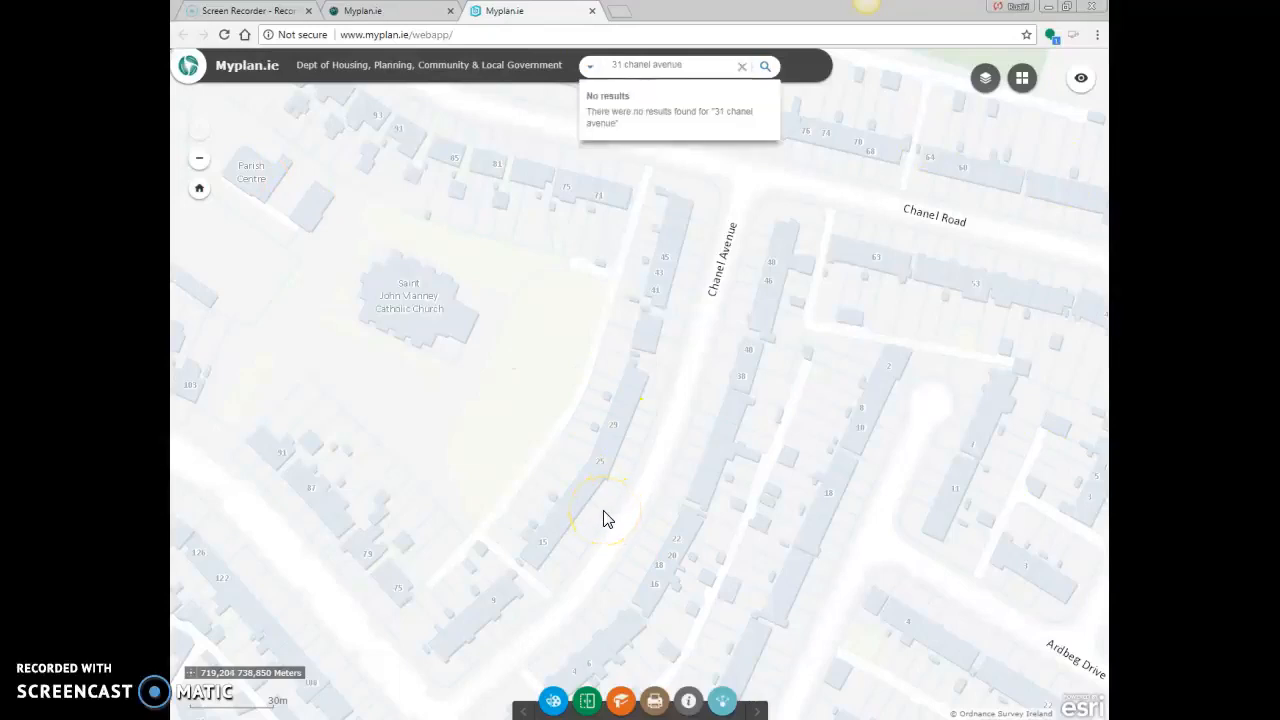
pyautogui.click(598, 517)
# Launch Snipping Tool and capture a rectangular snip of the map covering the church and the streets around the site
pyautogui.press('super')
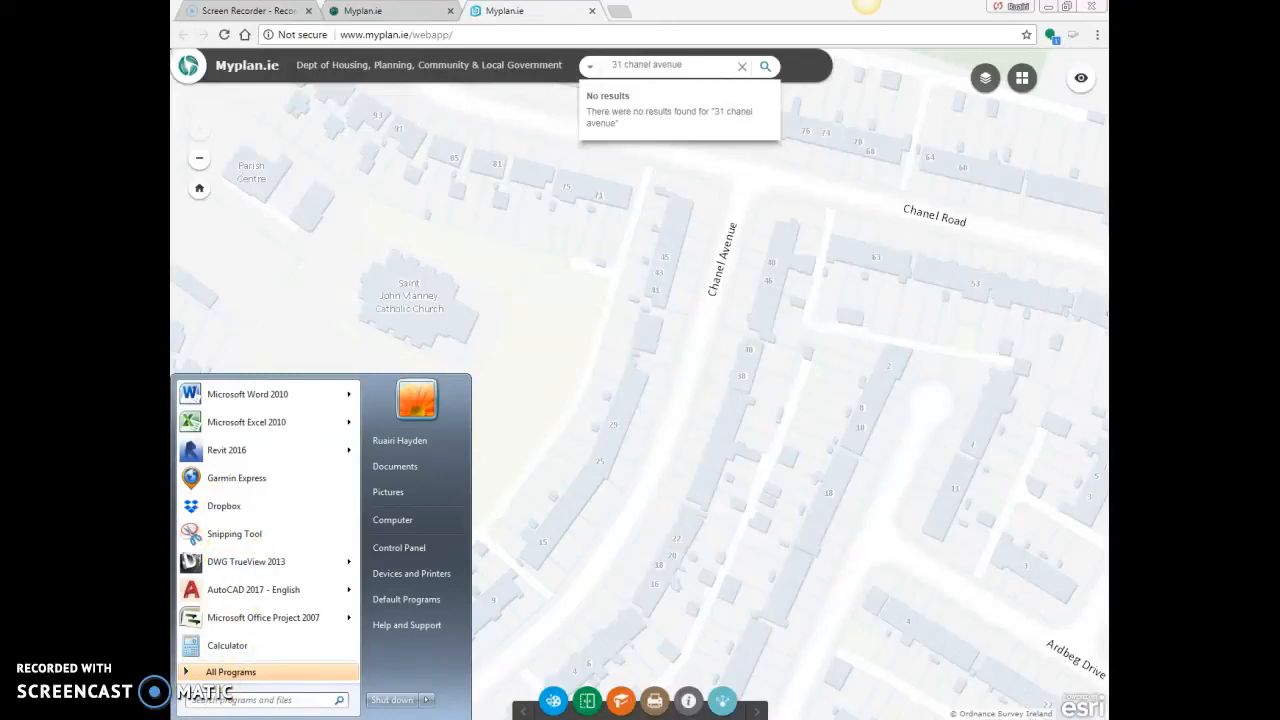
pyautogui.click(241, 537)
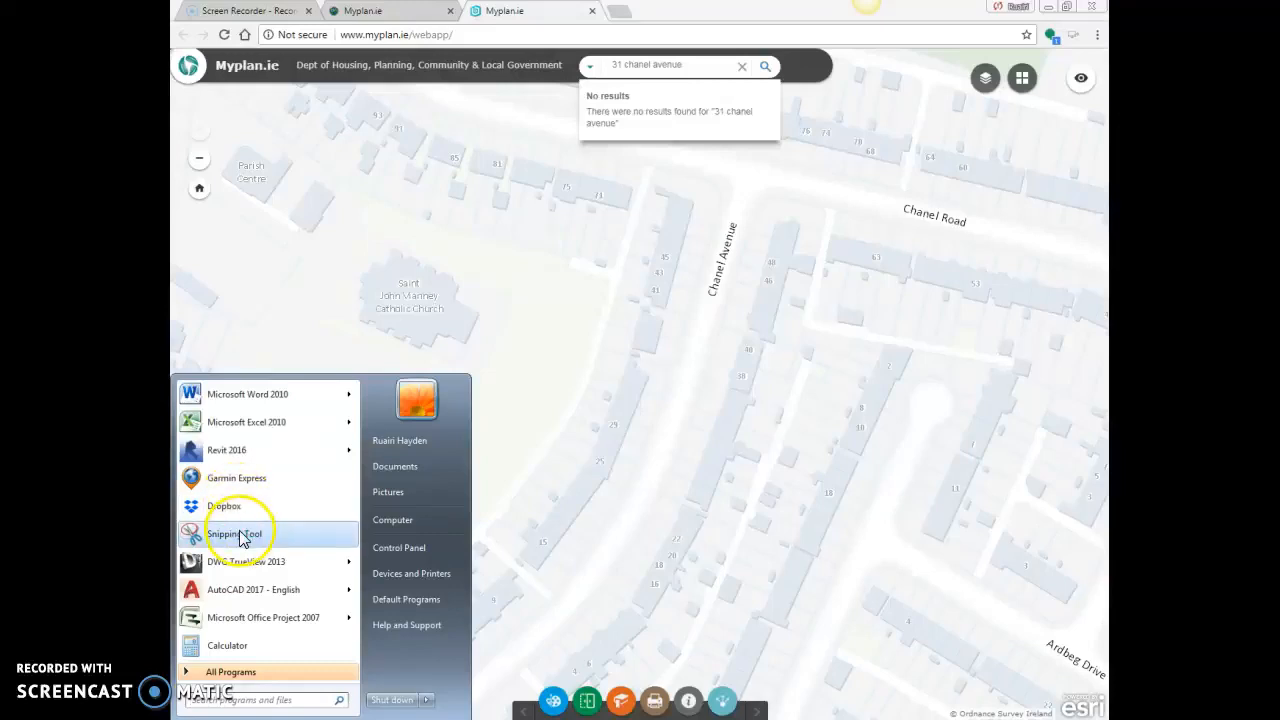
pyautogui.click(228, 701)
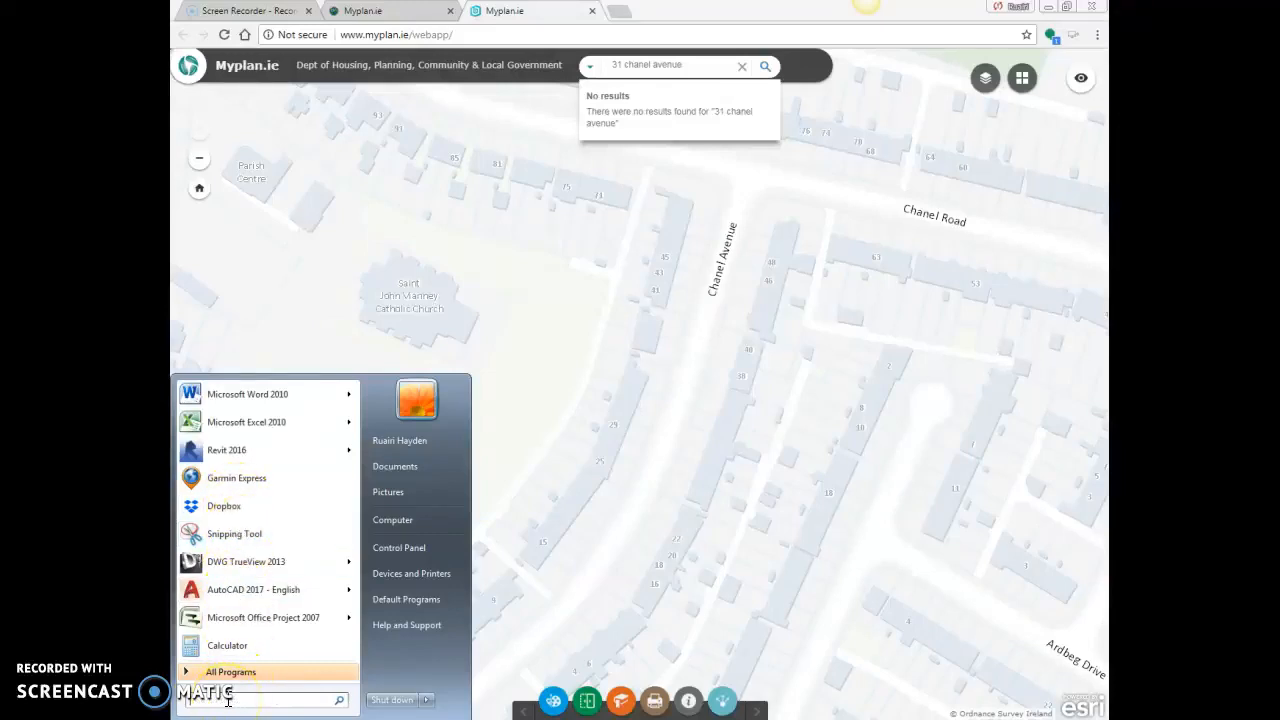
pyautogui.write('snipp')
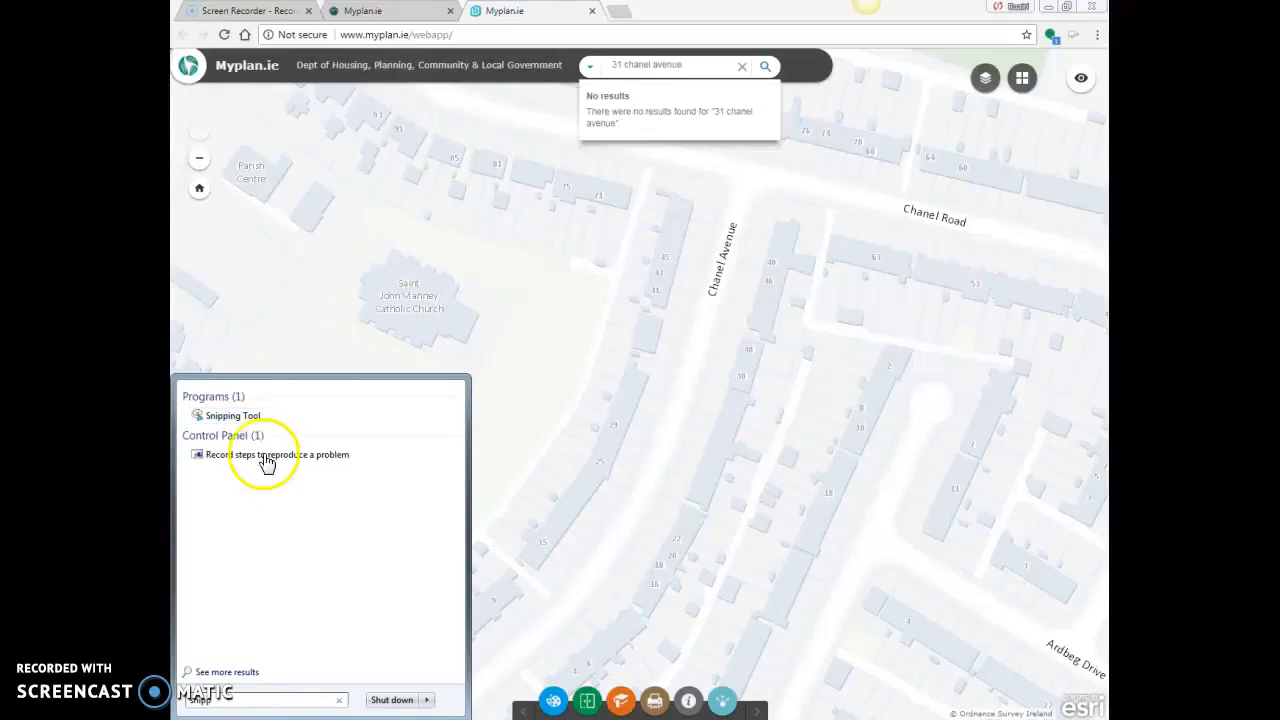
pyautogui.click(257, 420)
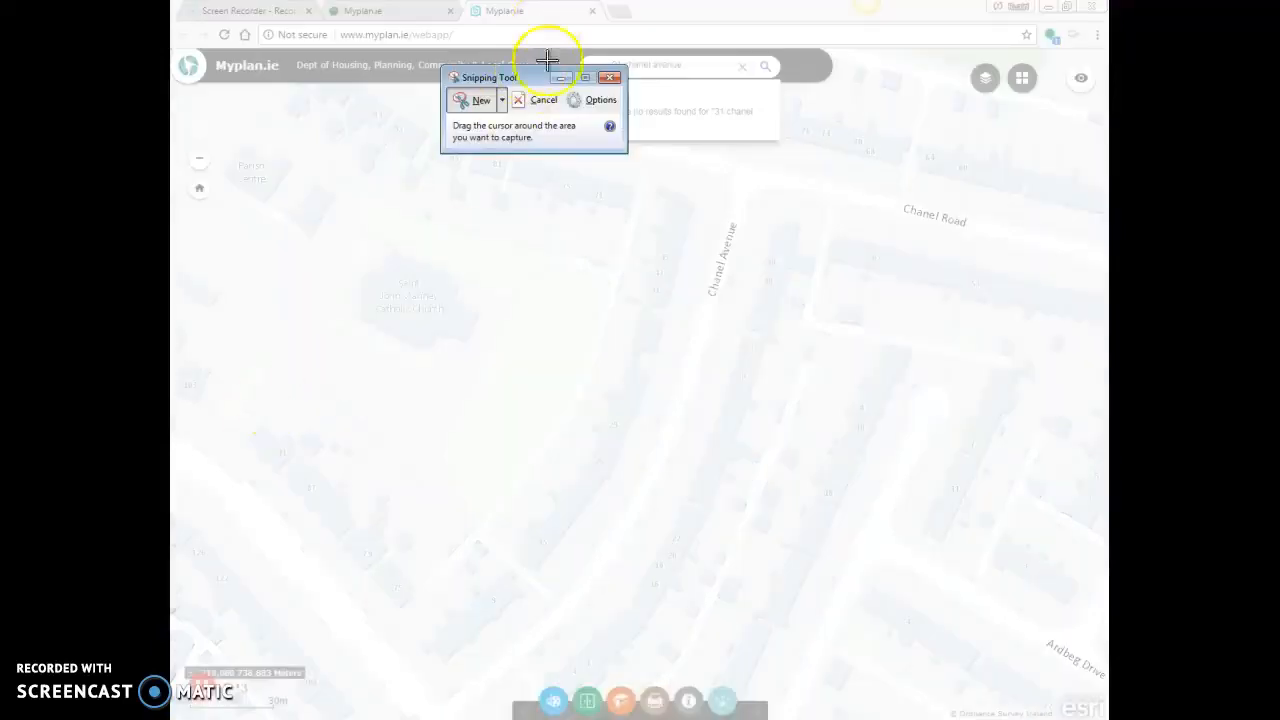
pyautogui.moveTo(531, 72); pyautogui.dragTo(265, 91)
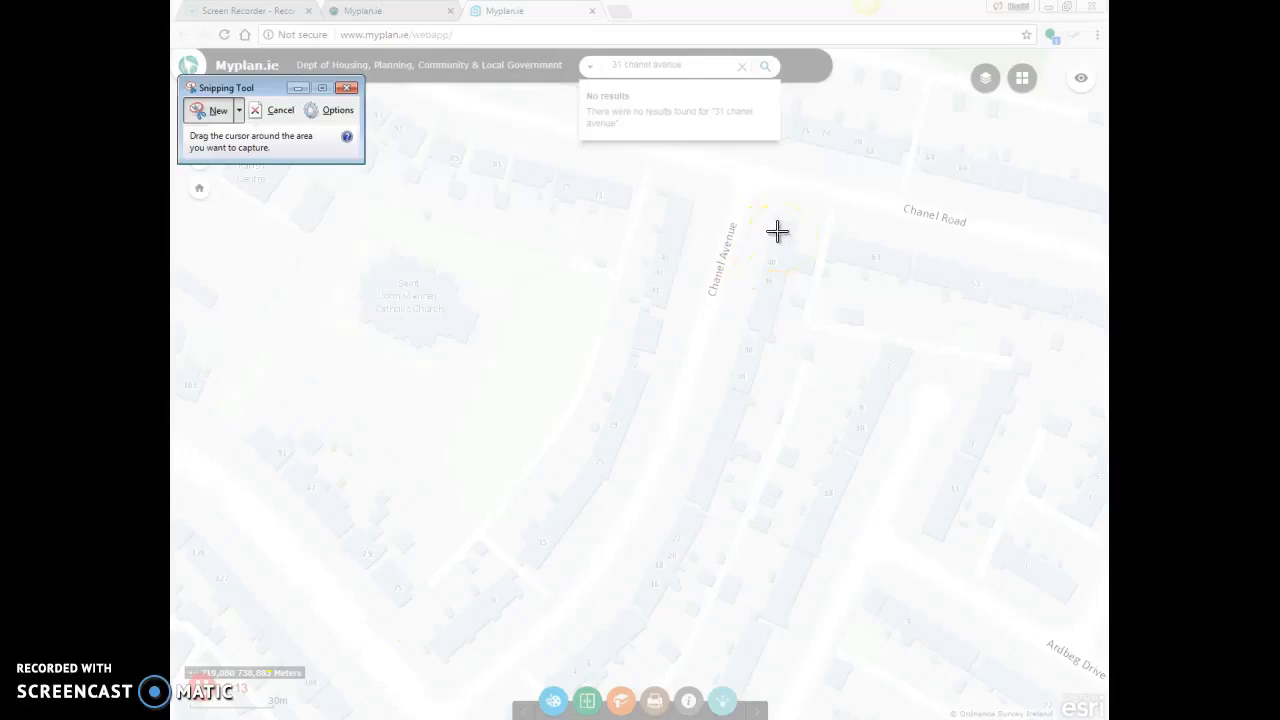
pyautogui.moveTo(801, 214); pyautogui.dragTo(181, 712)
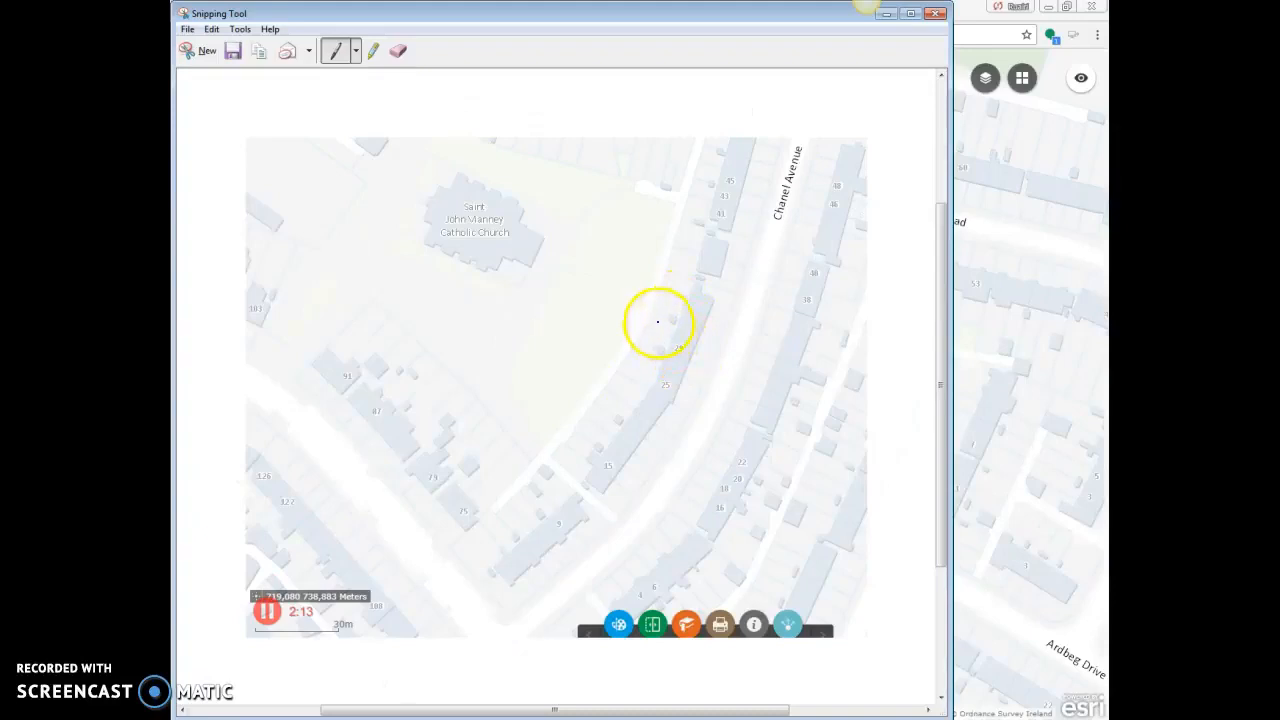
# Save the snip to the Desktop as a JPEG named with the site's house number and short street name, and close Snipping Tool
pyautogui.click(187, 29)
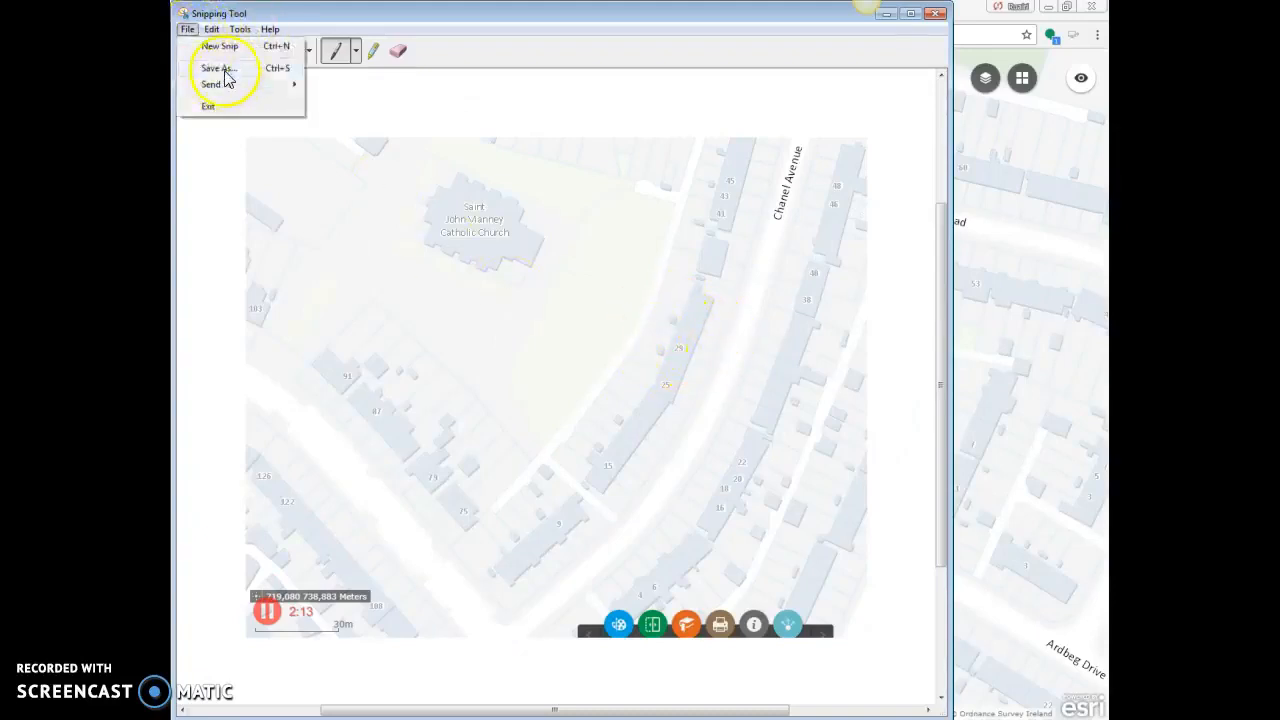
pyautogui.click(222, 68)
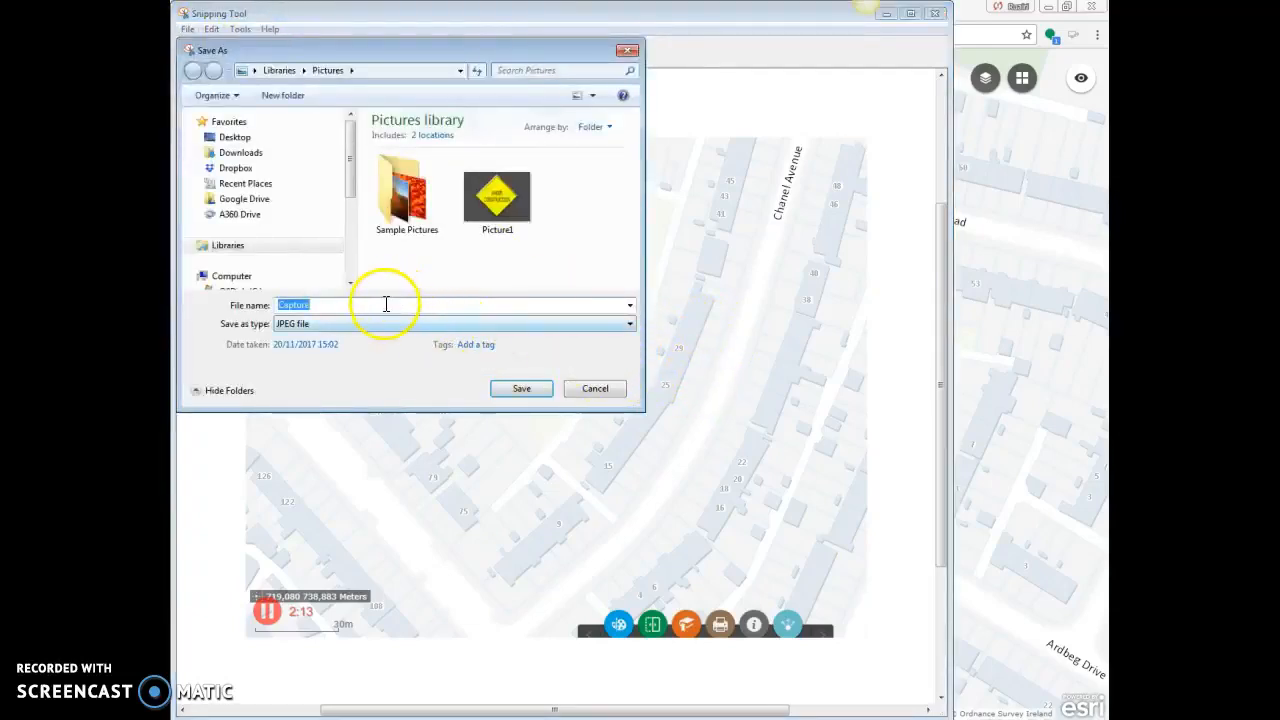
pyautogui.click(257, 145)
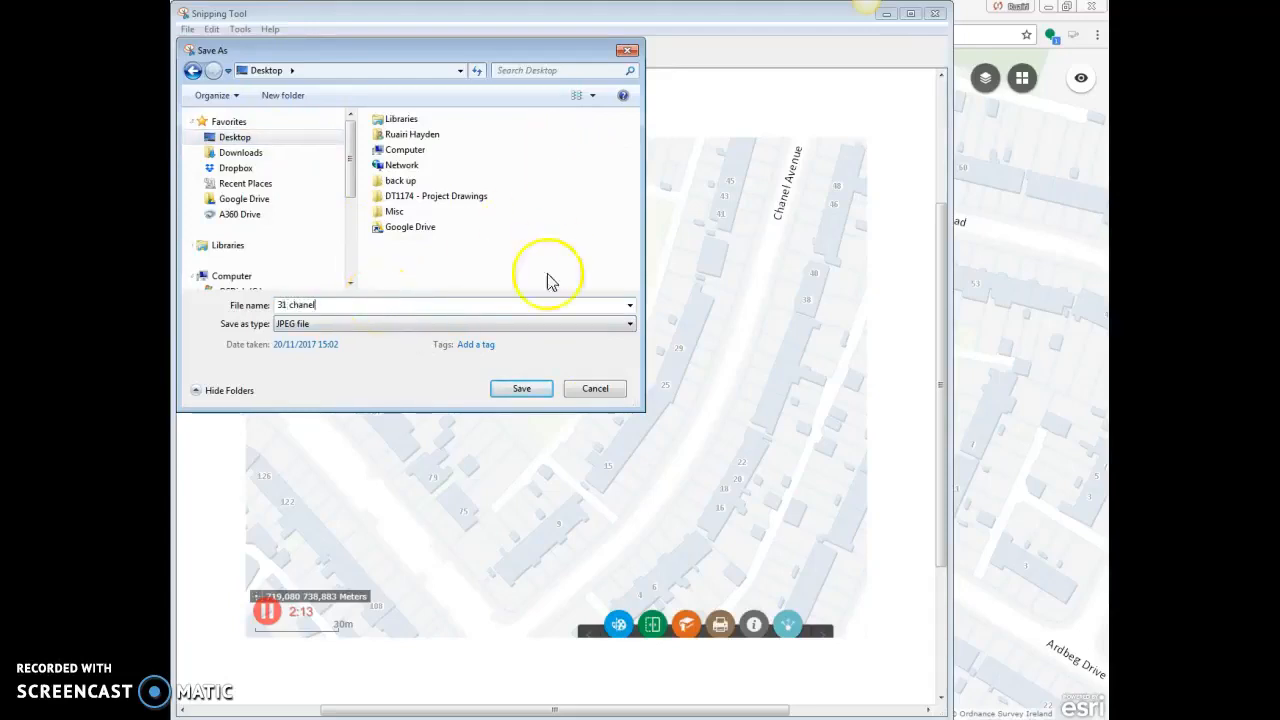
pyautogui.click(524, 394)
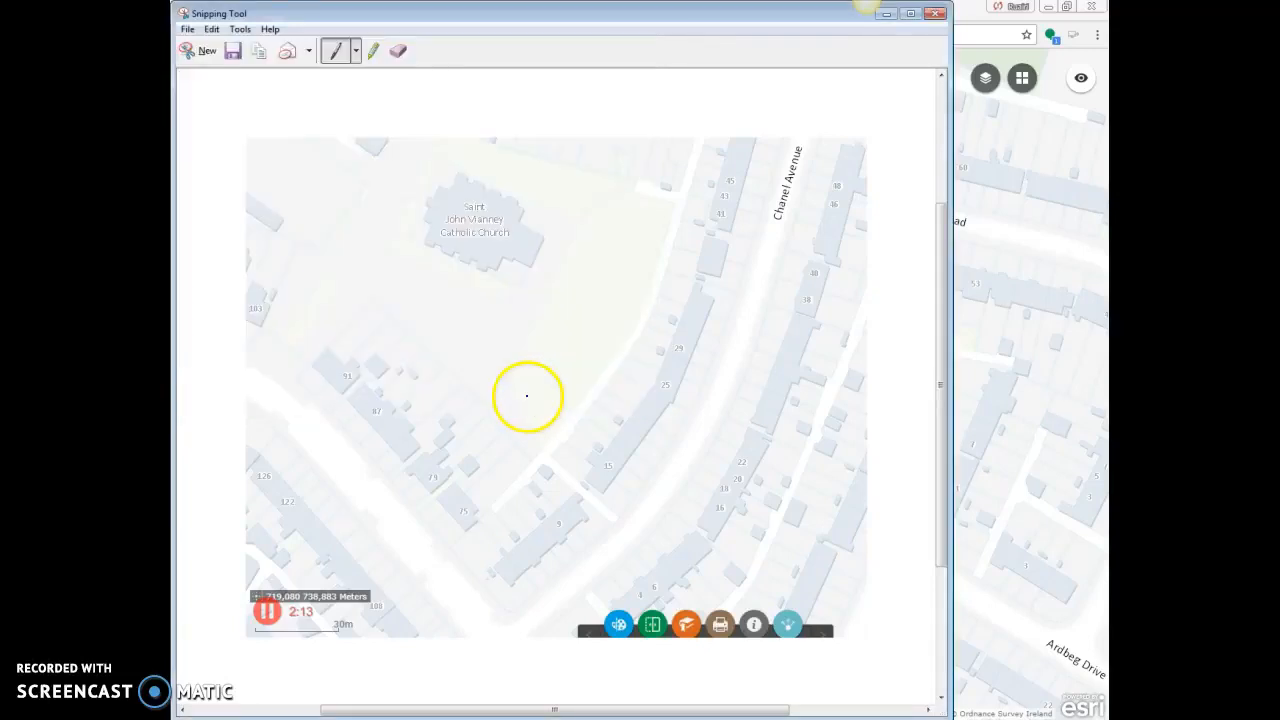
pyautogui.click(936, 15)
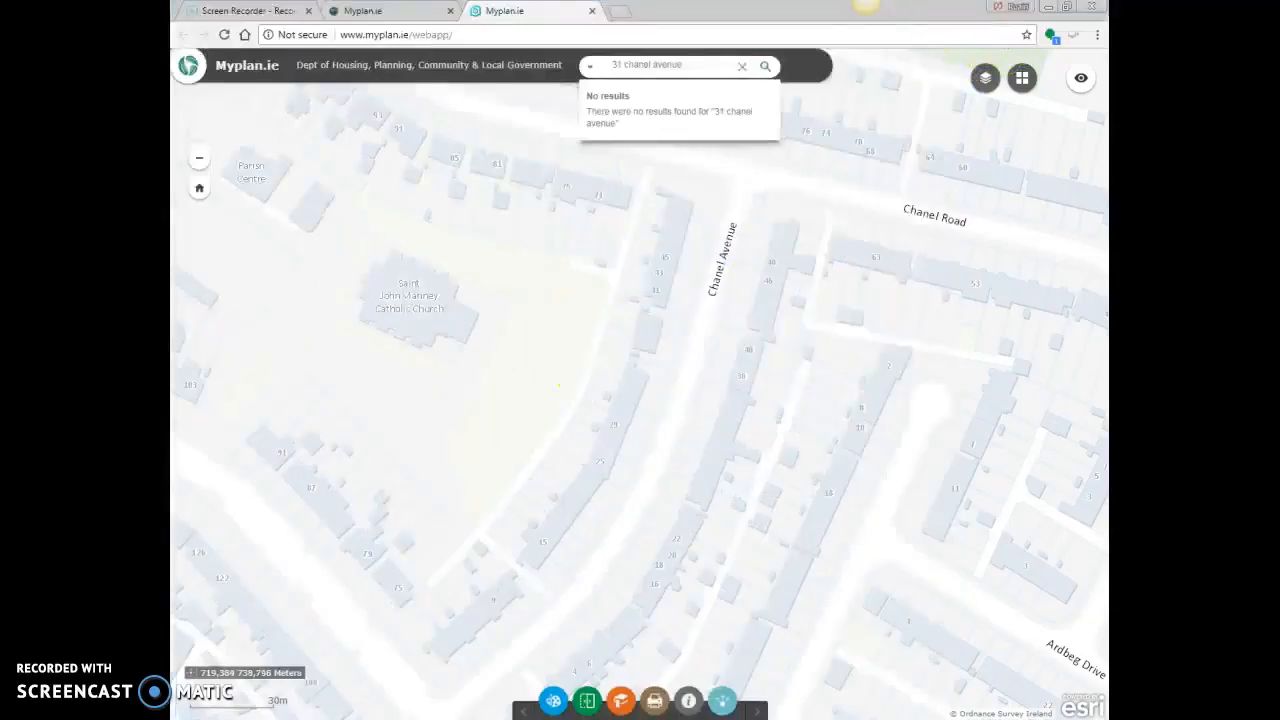
# Switch to AutoCAD and choose the saved map snip on the Desktop as the image to attach to Drawing1
pyautogui.click(555, 719)
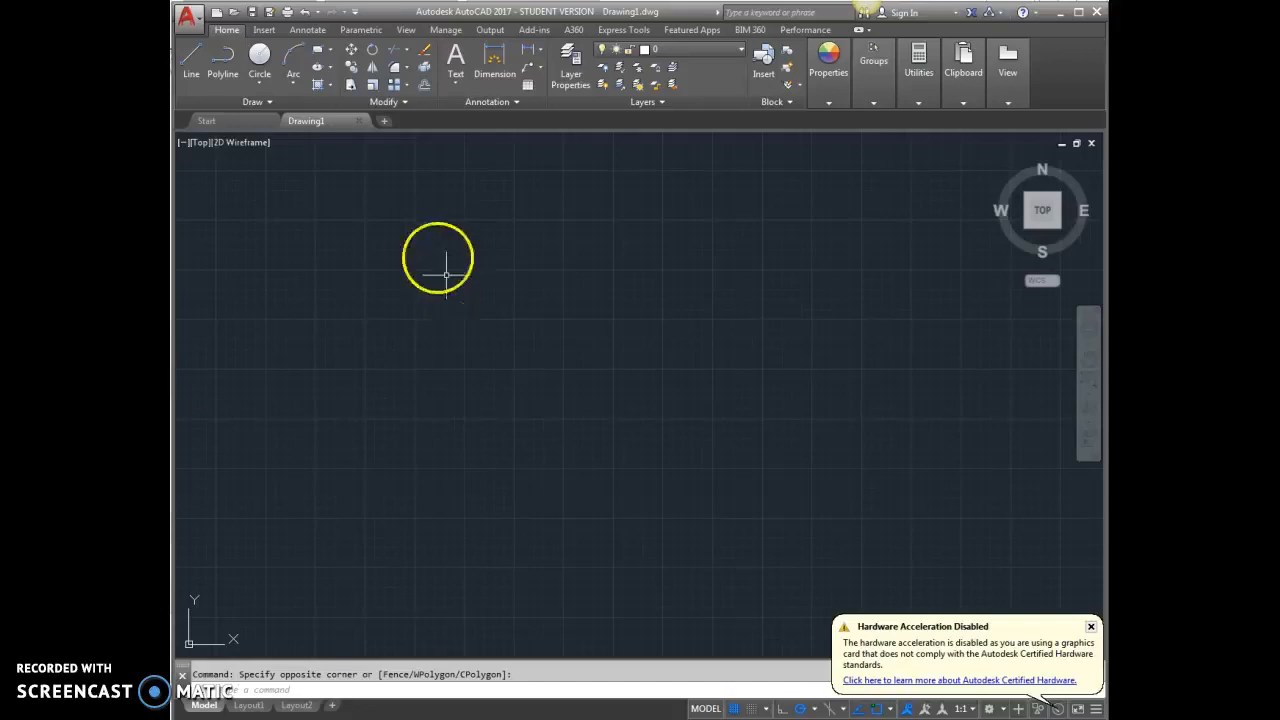
pyautogui.click(264, 30)
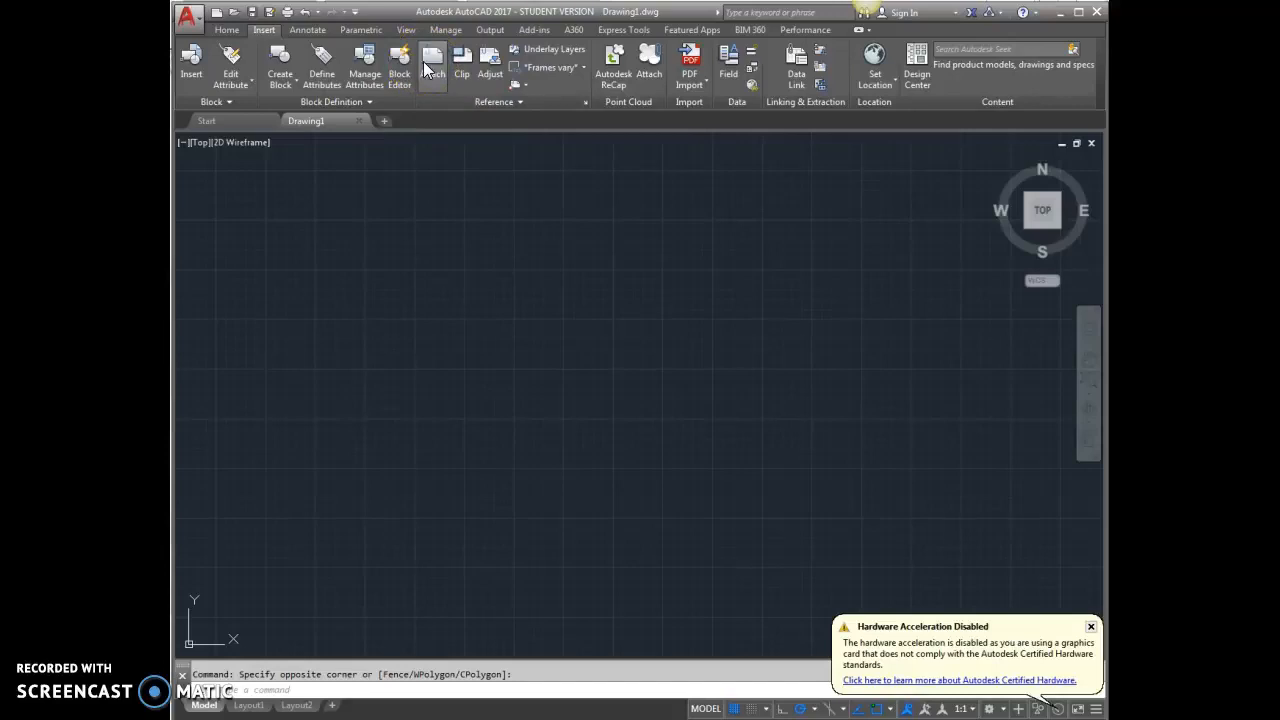
pyautogui.click(428, 62)
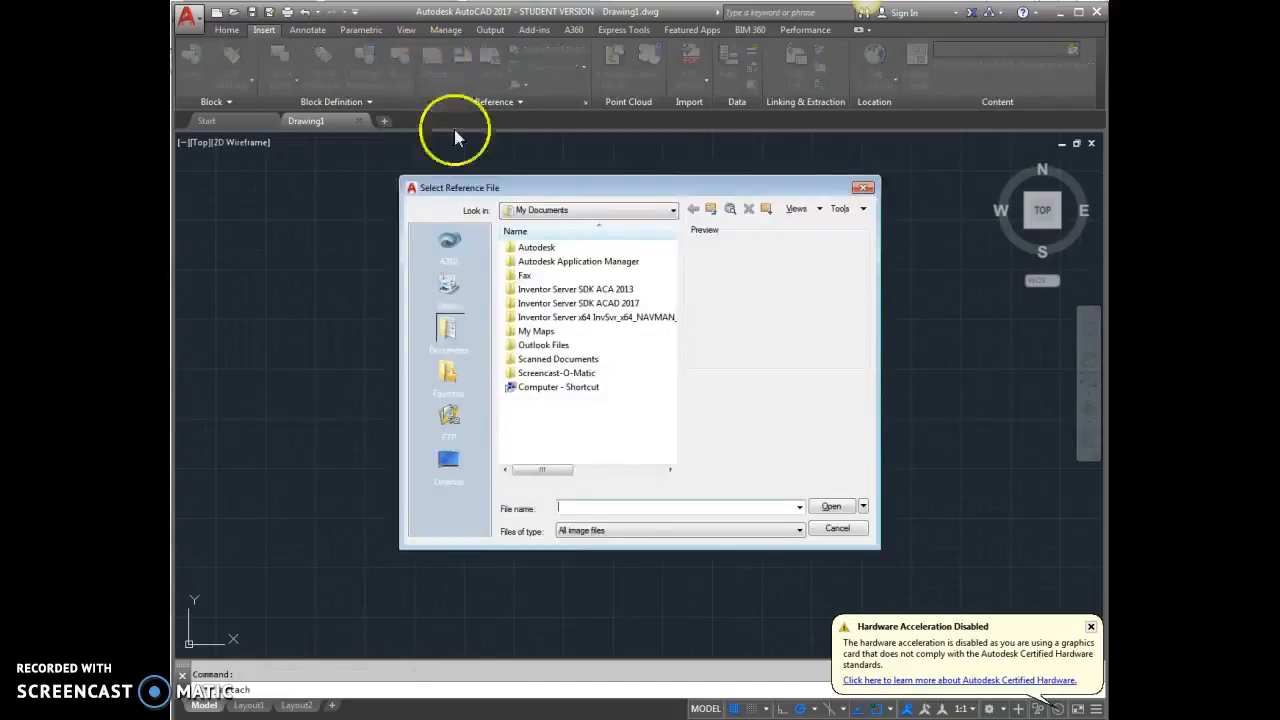
pyautogui.click(457, 472)
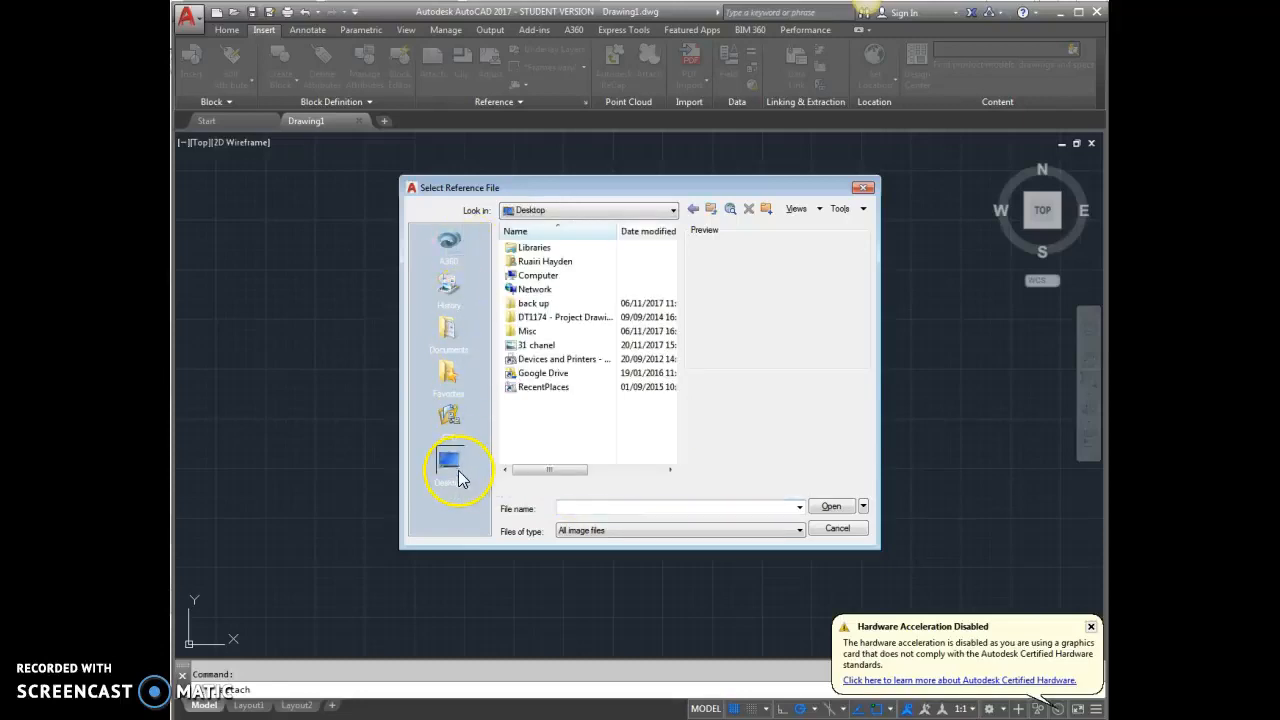
pyautogui.click(538, 348)
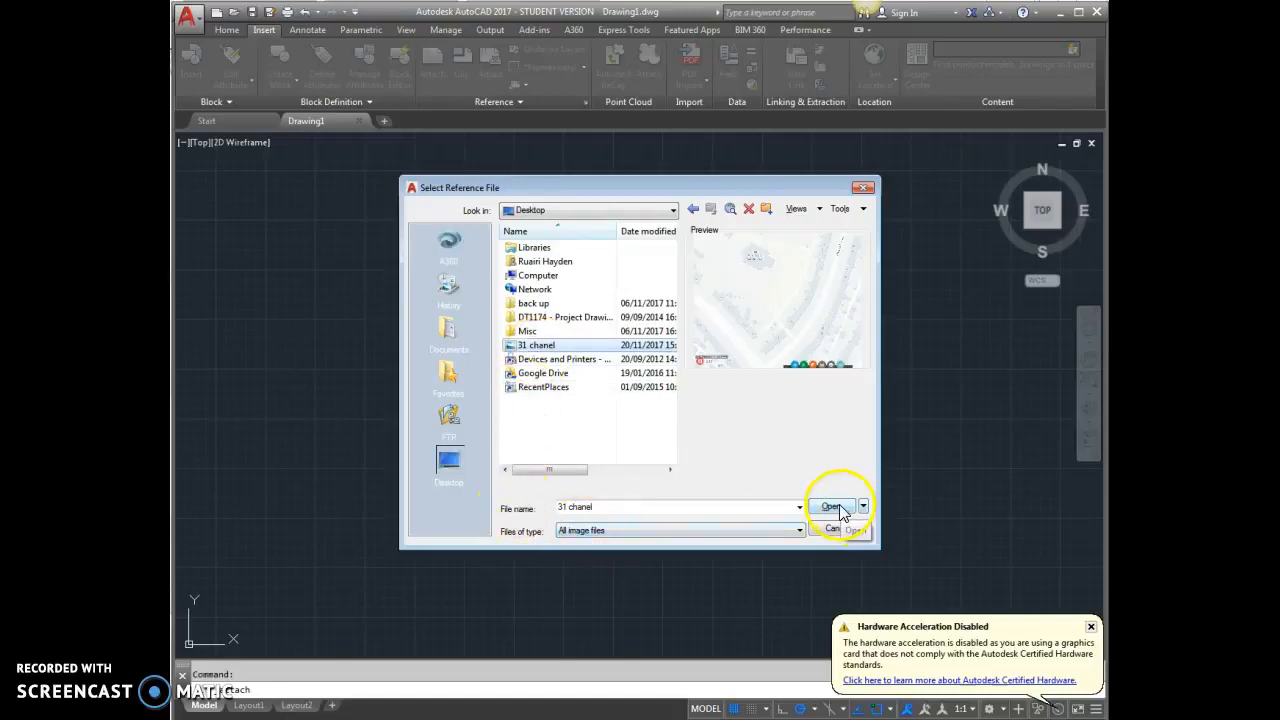
pyautogui.click(836, 507)
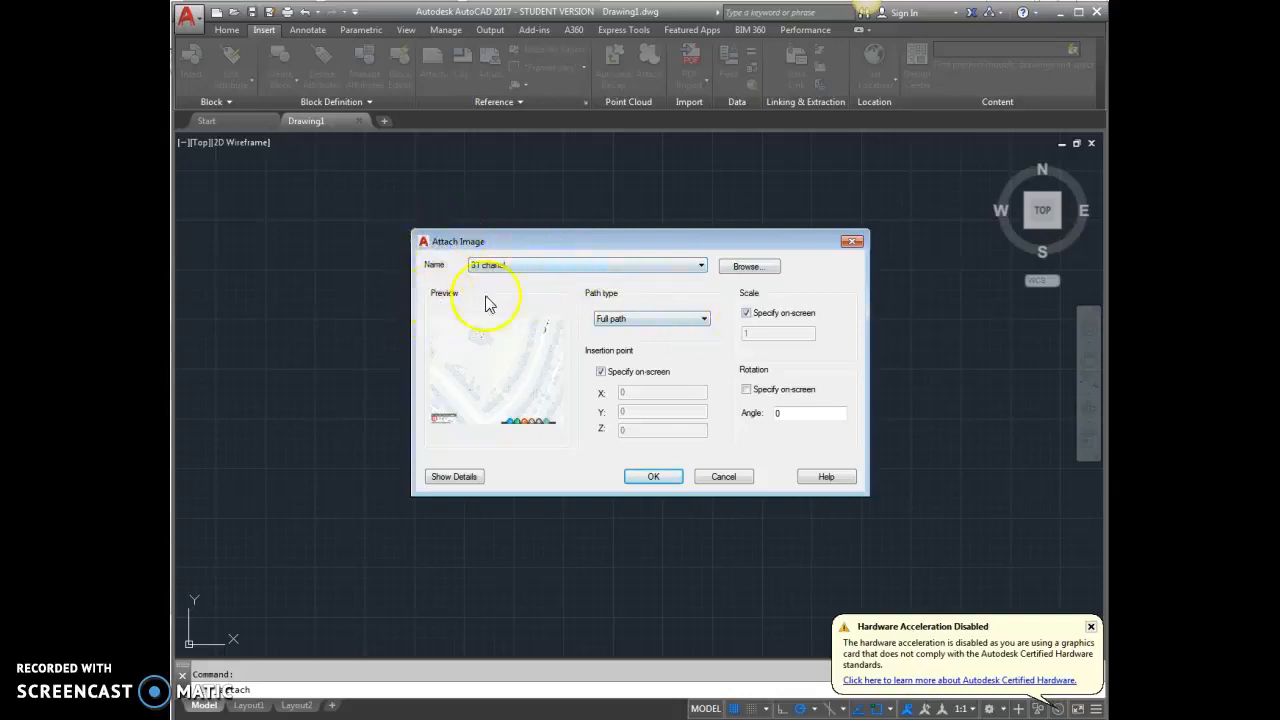
# Attach the map image with no path and zero rotation, specifying its insertion point and scale on-screen near the origin
pyautogui.click(640, 320)
pyautogui.click(626, 350)
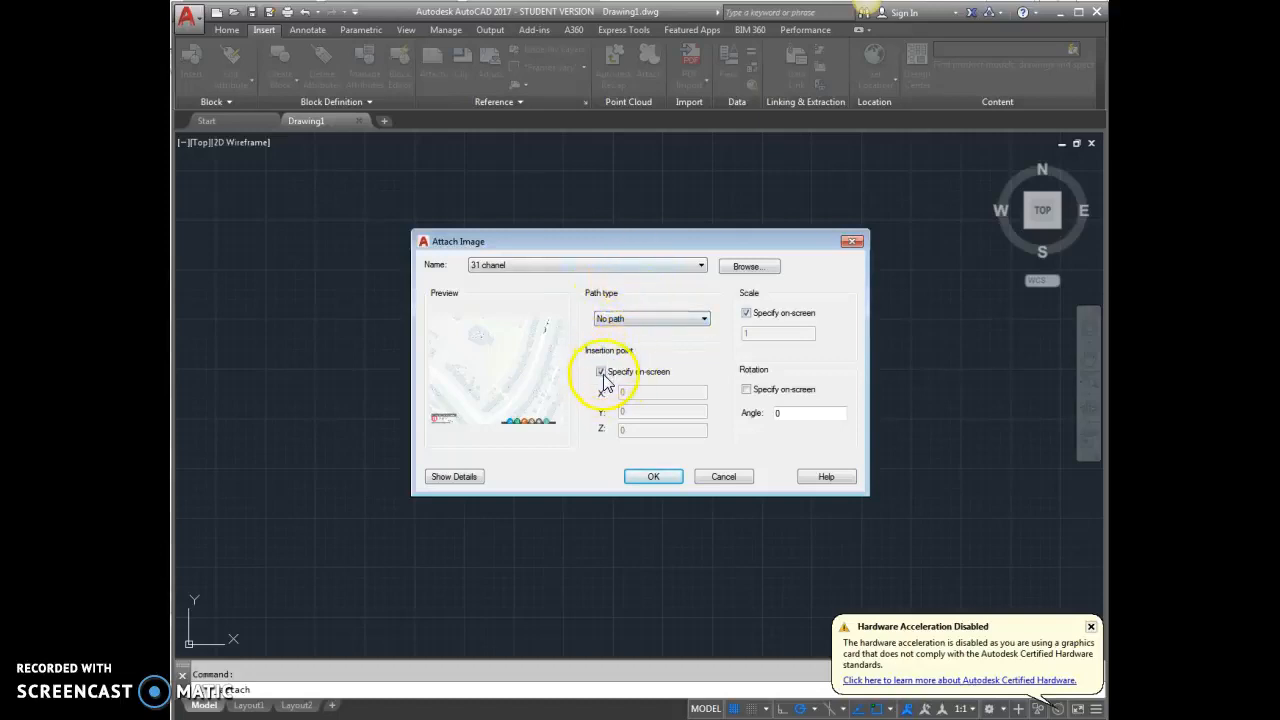
pyautogui.click(746, 314)
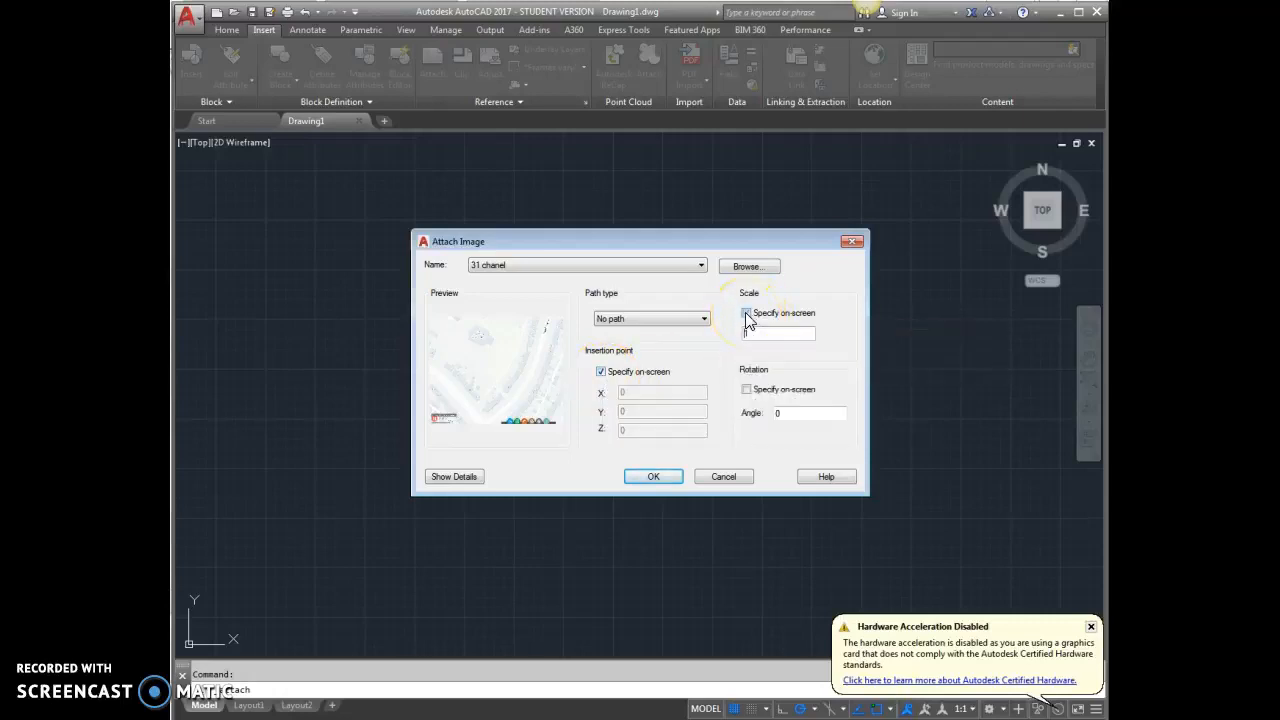
pyautogui.click(746, 314)
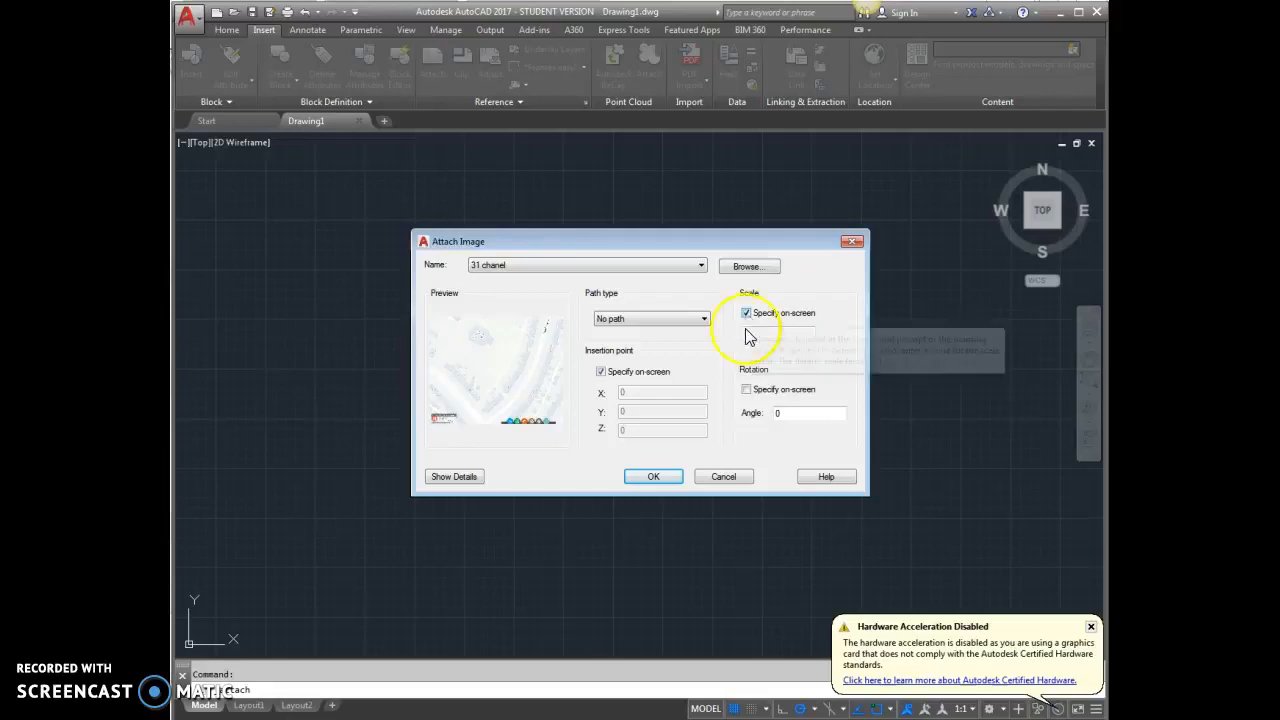
pyautogui.click(646, 474)
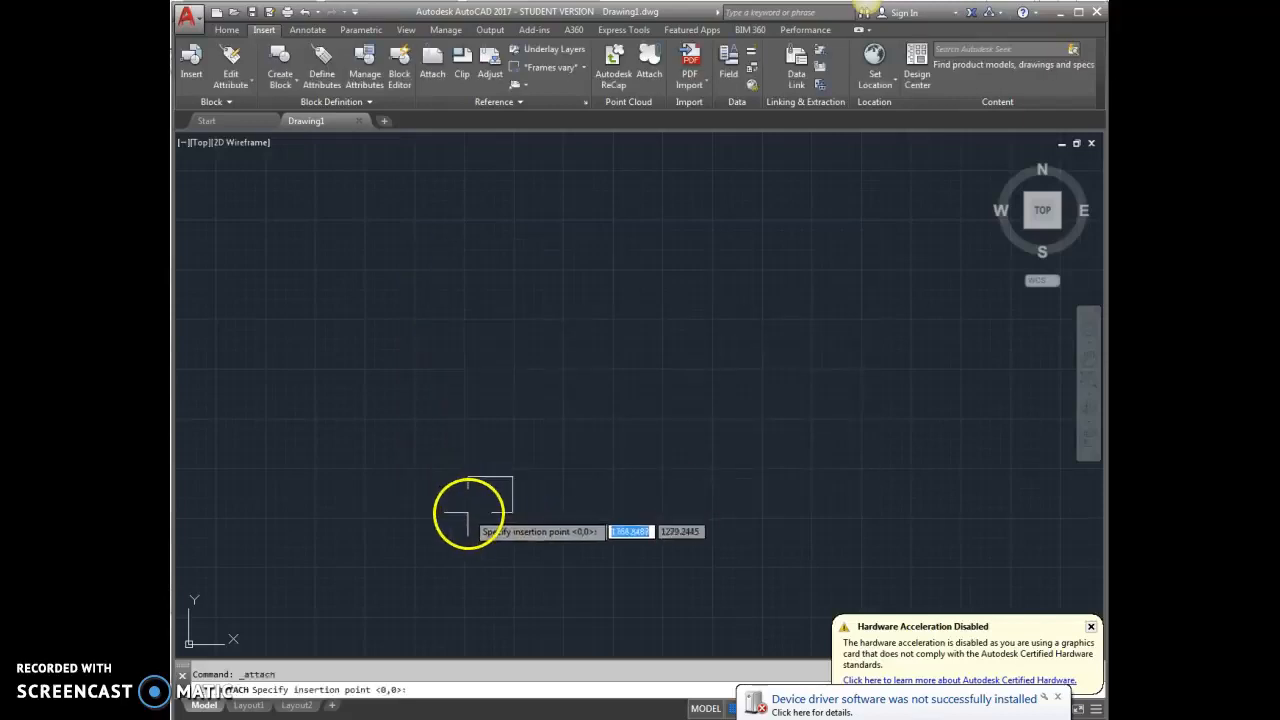
pyautogui.click(440, 466)
pyautogui.click(473, 444)
# Examine the attached map image and the 30 m scale bar in its lower-left corner
pyautogui.scroll(-8, 410, 490)
pyautogui.scroll(-8, 485, 436)
pyautogui.scroll(5, 495, 428)
pyautogui.scroll(-3, 651, 314)
pyautogui.scroll(5, 691, 271)
pyautogui.scroll(-5, 695, 288)
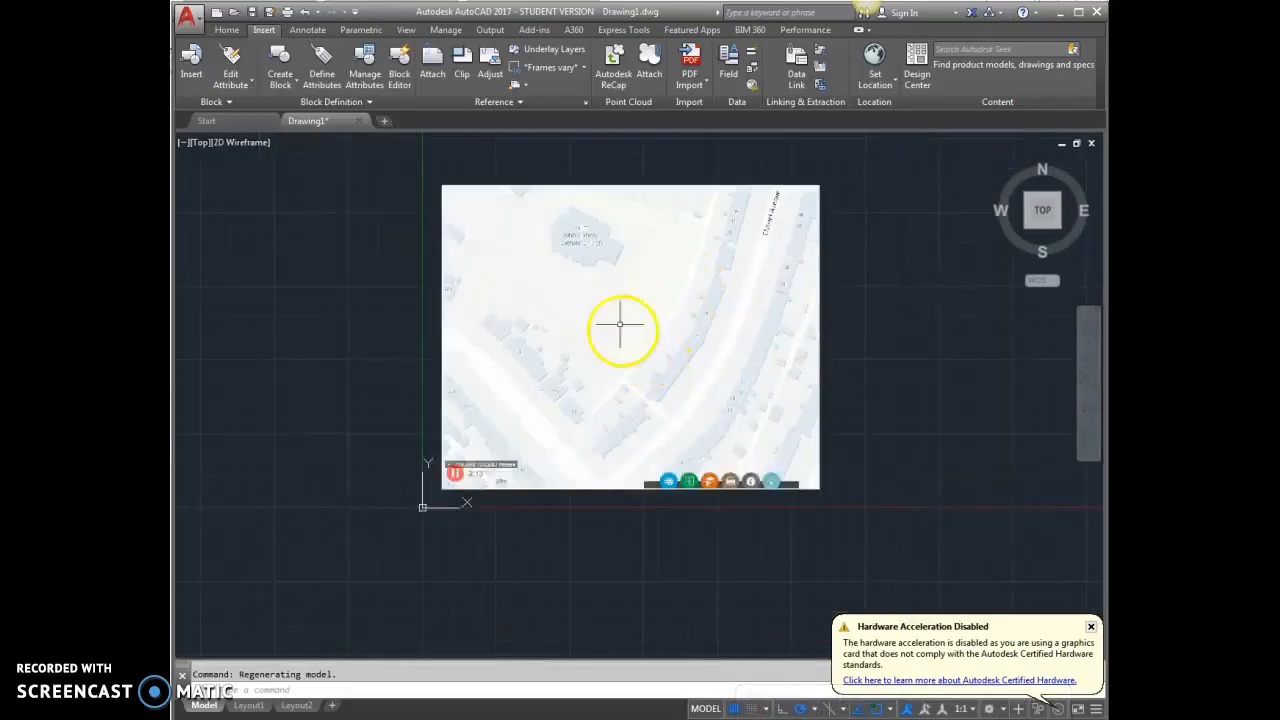
pyautogui.scroll(6, 449, 486)
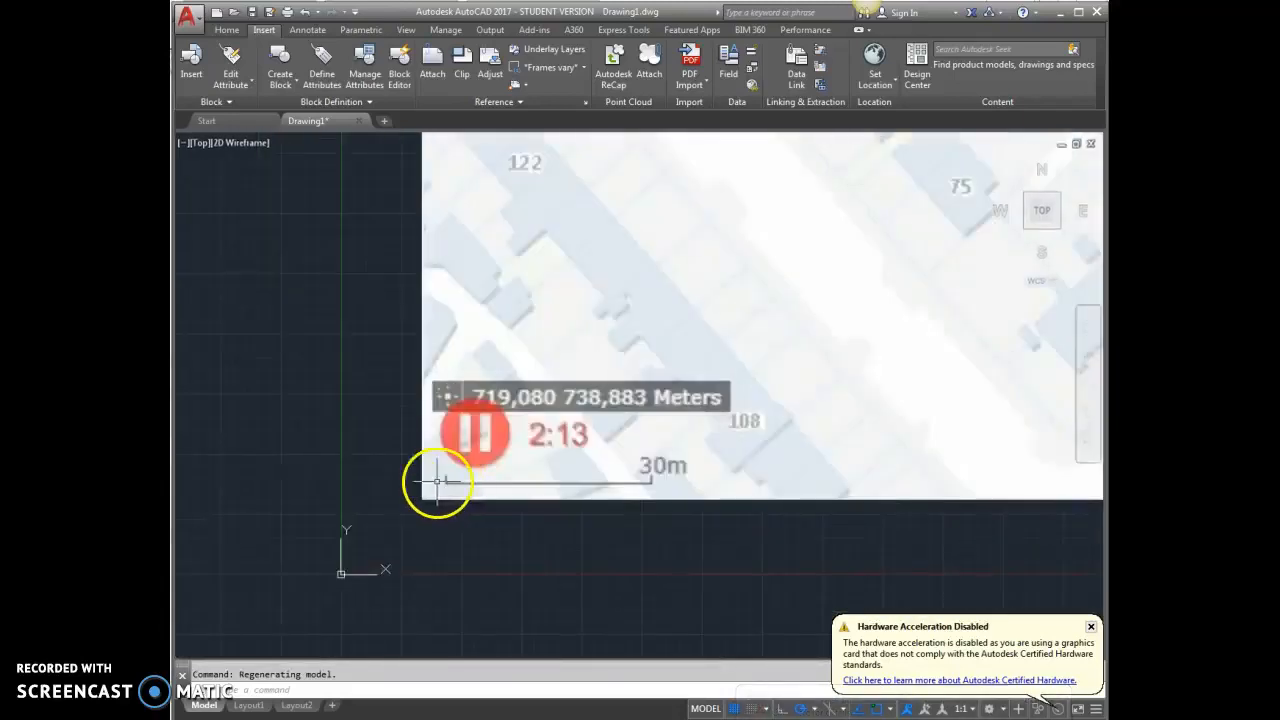
pyautogui.scroll(-6, 417, 491)
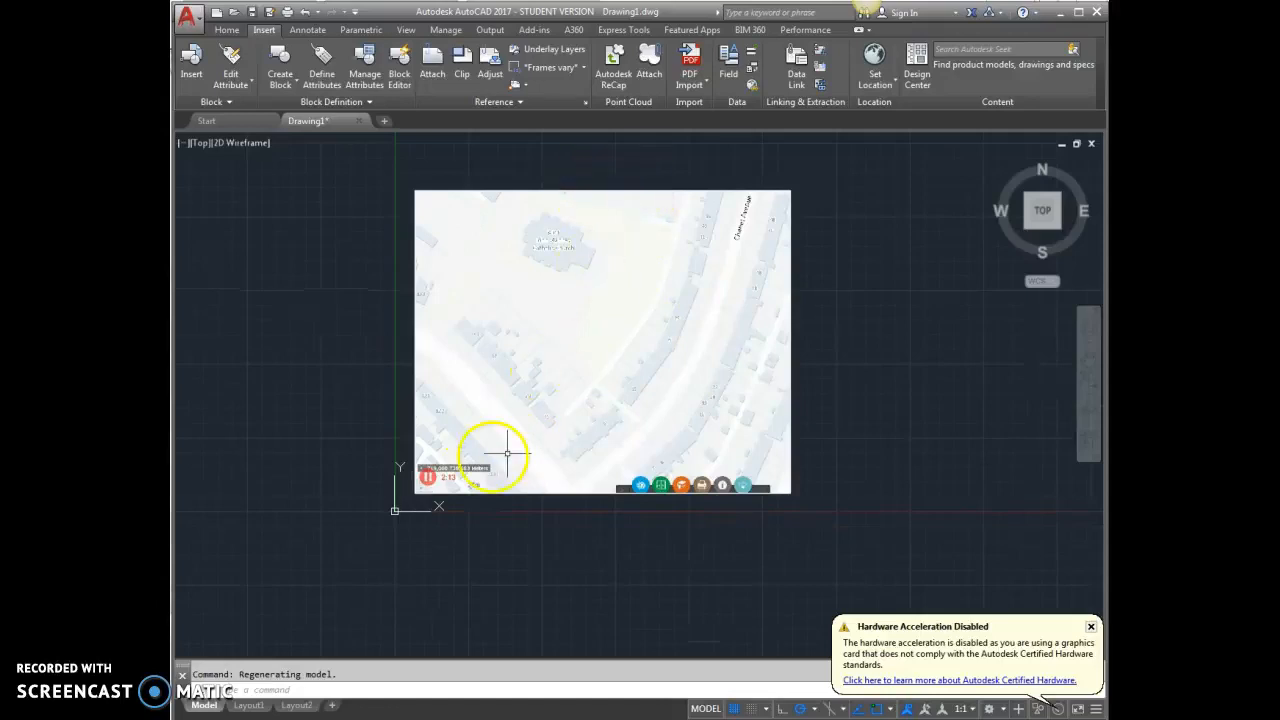
pyautogui.scroll(6, 414, 500)
pyautogui.scroll(4, 460, 457)
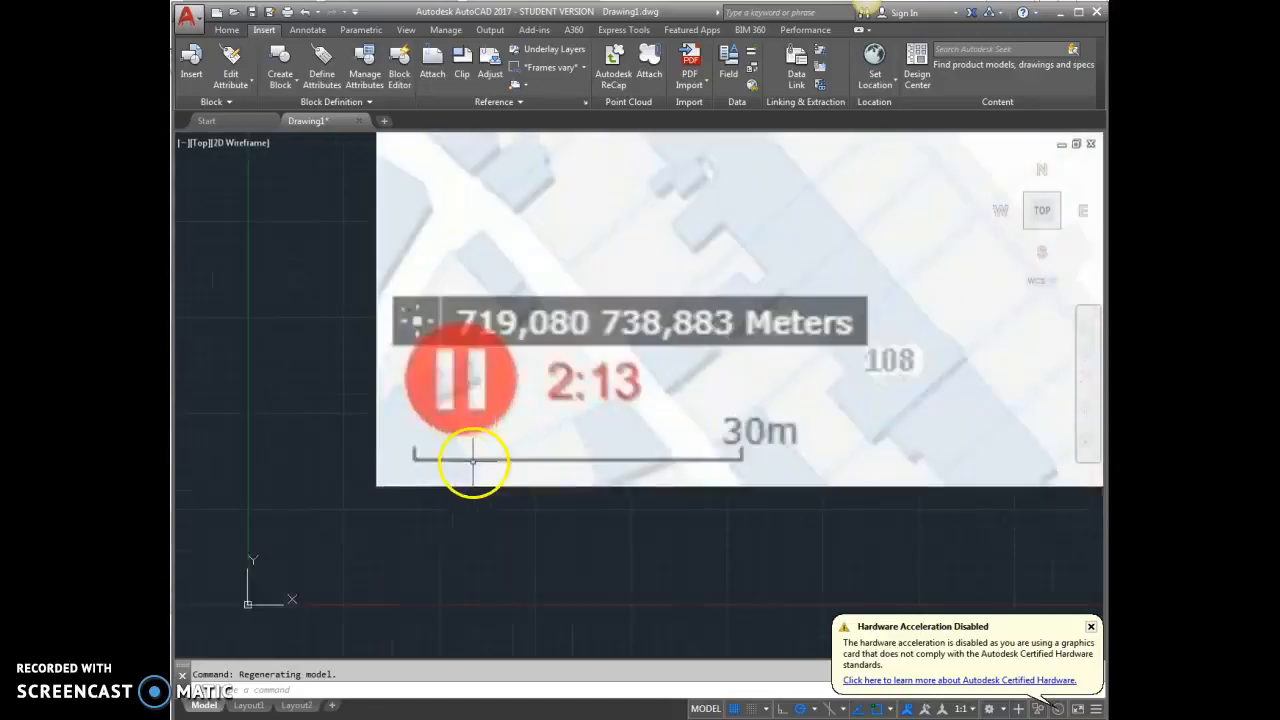
pyautogui.scroll(-6, 366, 468)
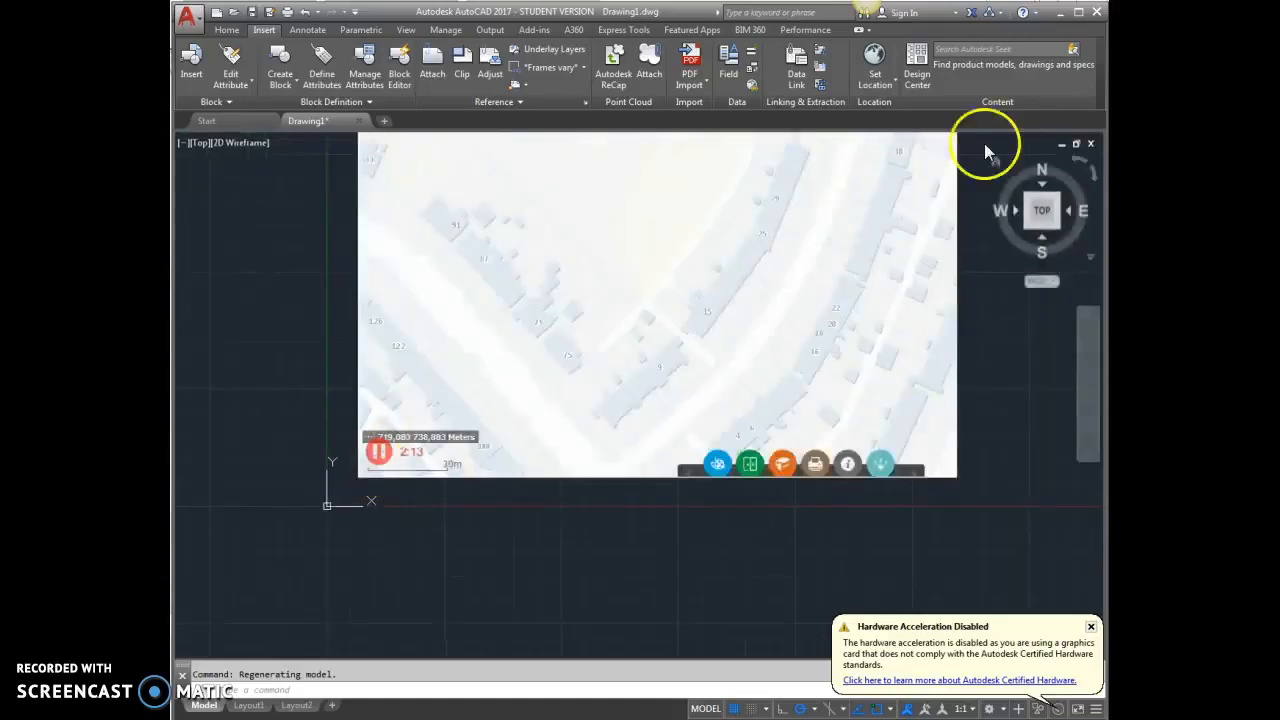
pyautogui.scroll(-4, 643, 486)
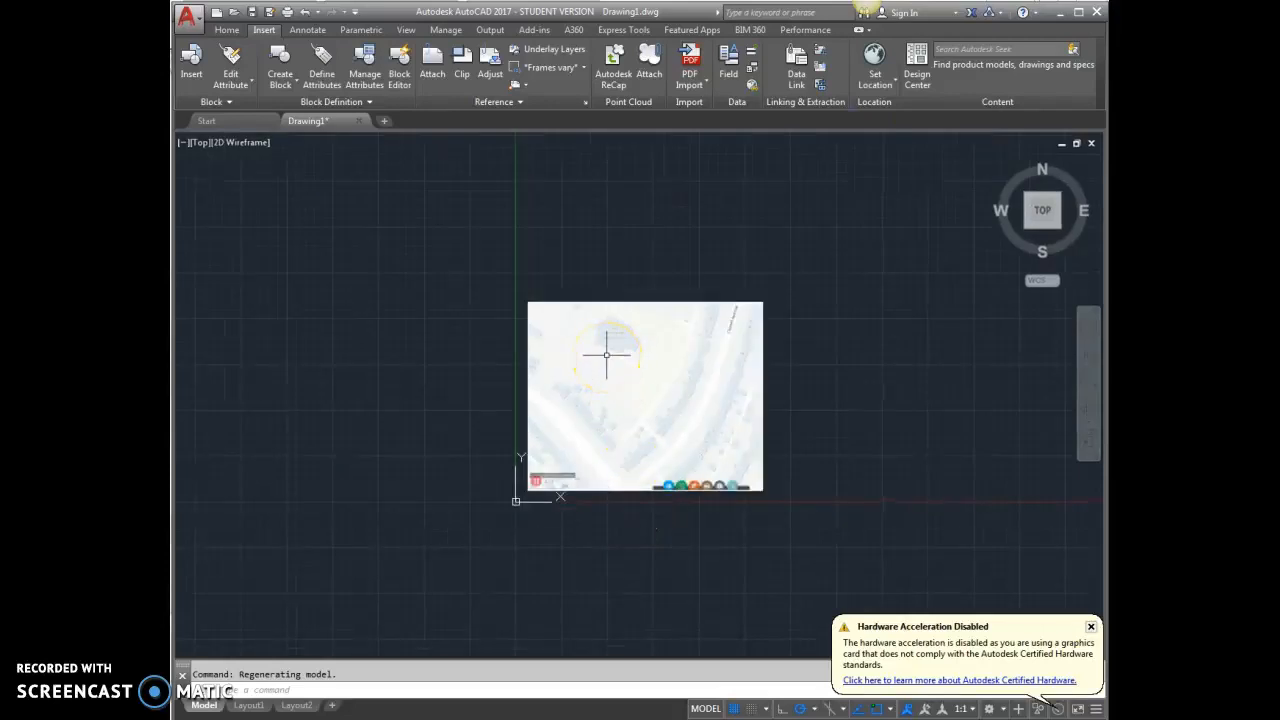
pyautogui.scroll(3, 520, 491)
pyautogui.scroll(3, 594, 491)
pyautogui.scroll(4, 479, 488)
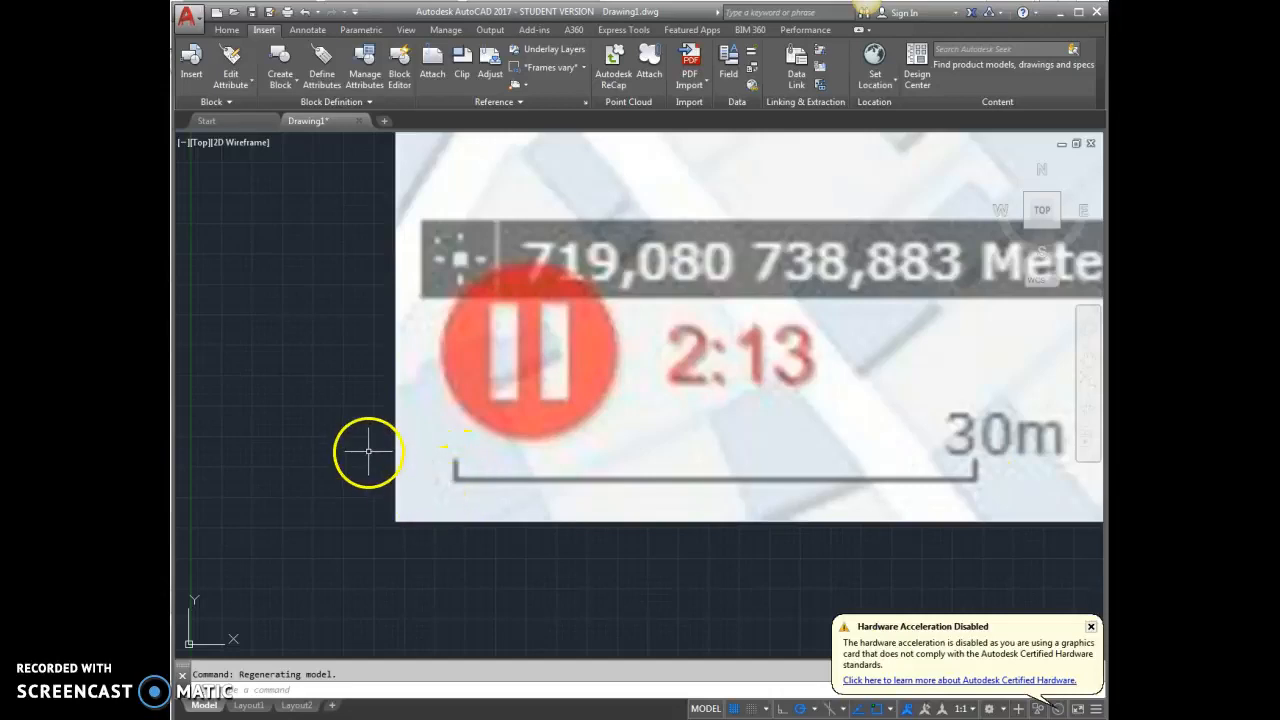
pyautogui.scroll(-6, 383, 489)
pyautogui.scroll(4, 749, 334)
pyautogui.scroll(-2, 751, 357)
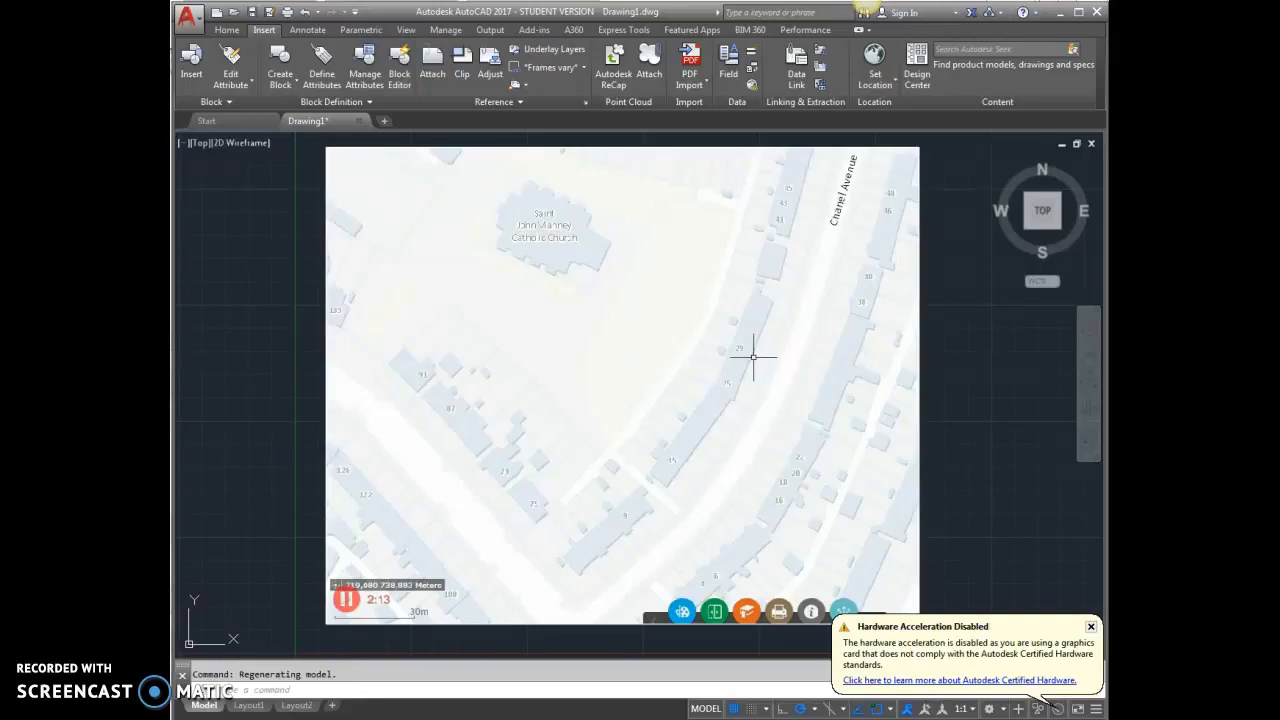
pyautogui.scroll(-4, 703, 354)
pyautogui.scroll(6, 586, 451)
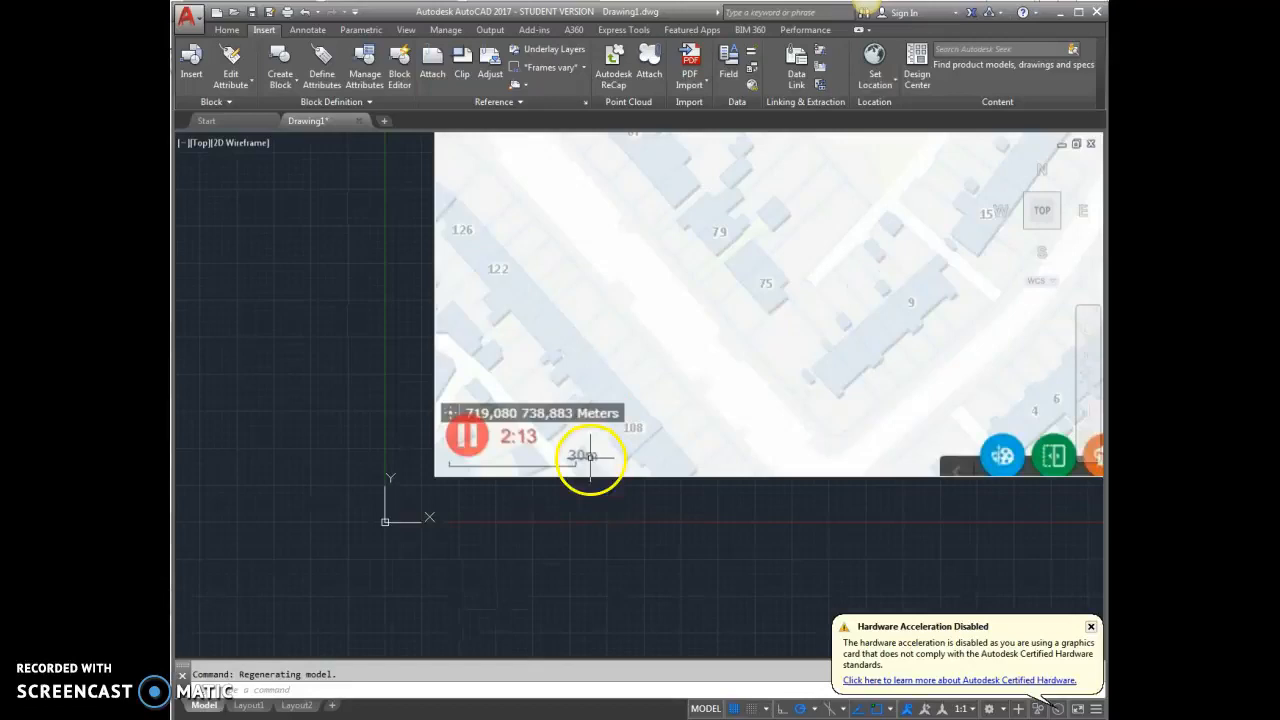
pyautogui.scroll(3, 586, 451)
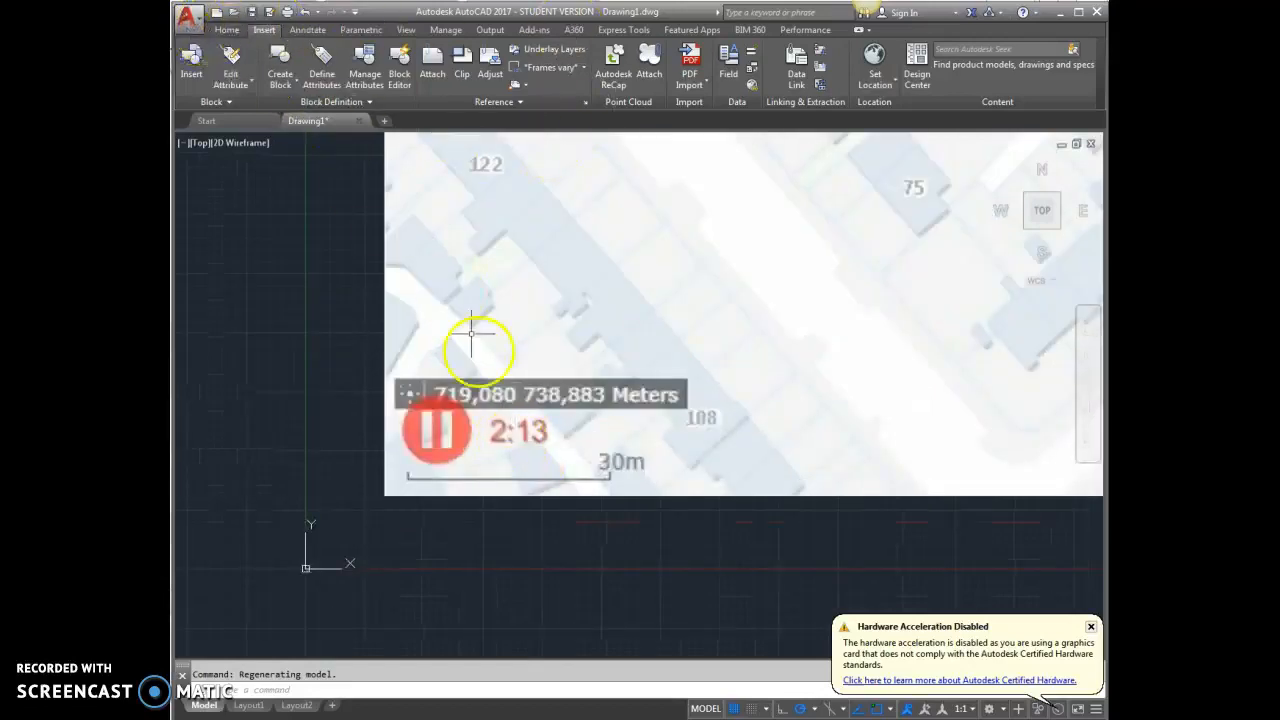
pyautogui.scroll(-2, 573, 520)
pyautogui.scroll(4, 571, 520)
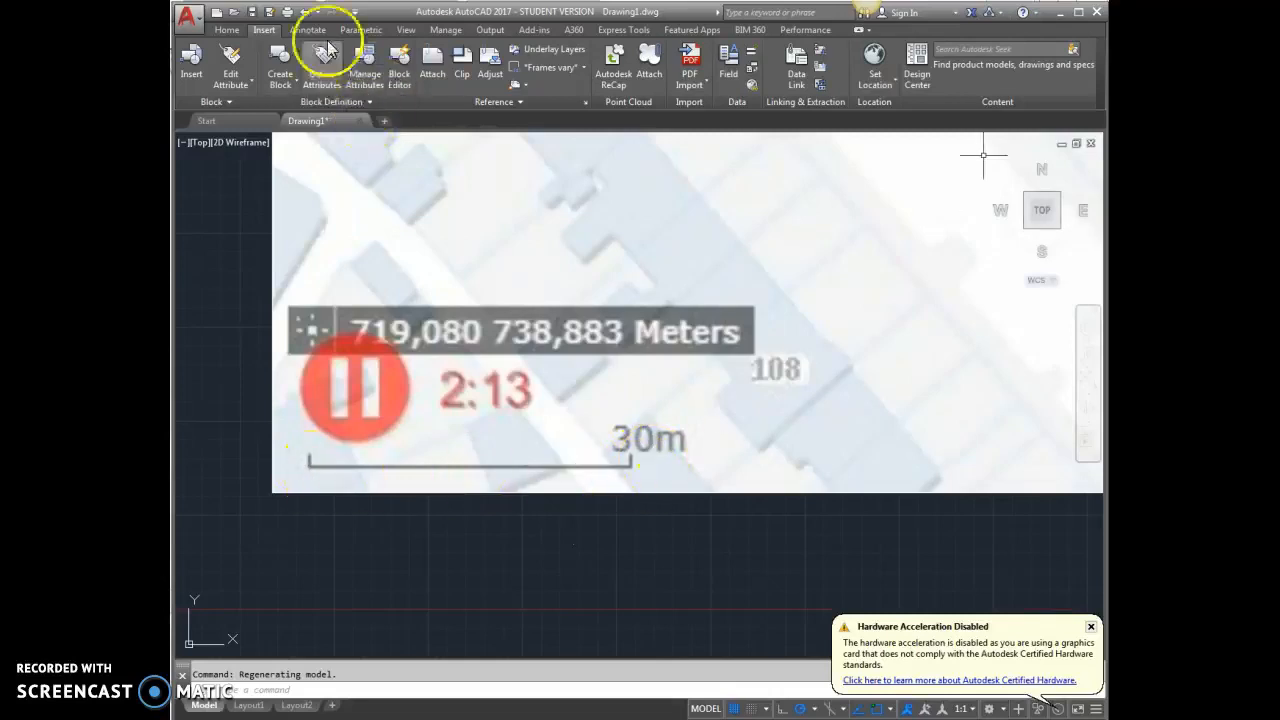
# Create a new layer named scale, set its color to green, and close the layer manager
pyautogui.click(225, 28)
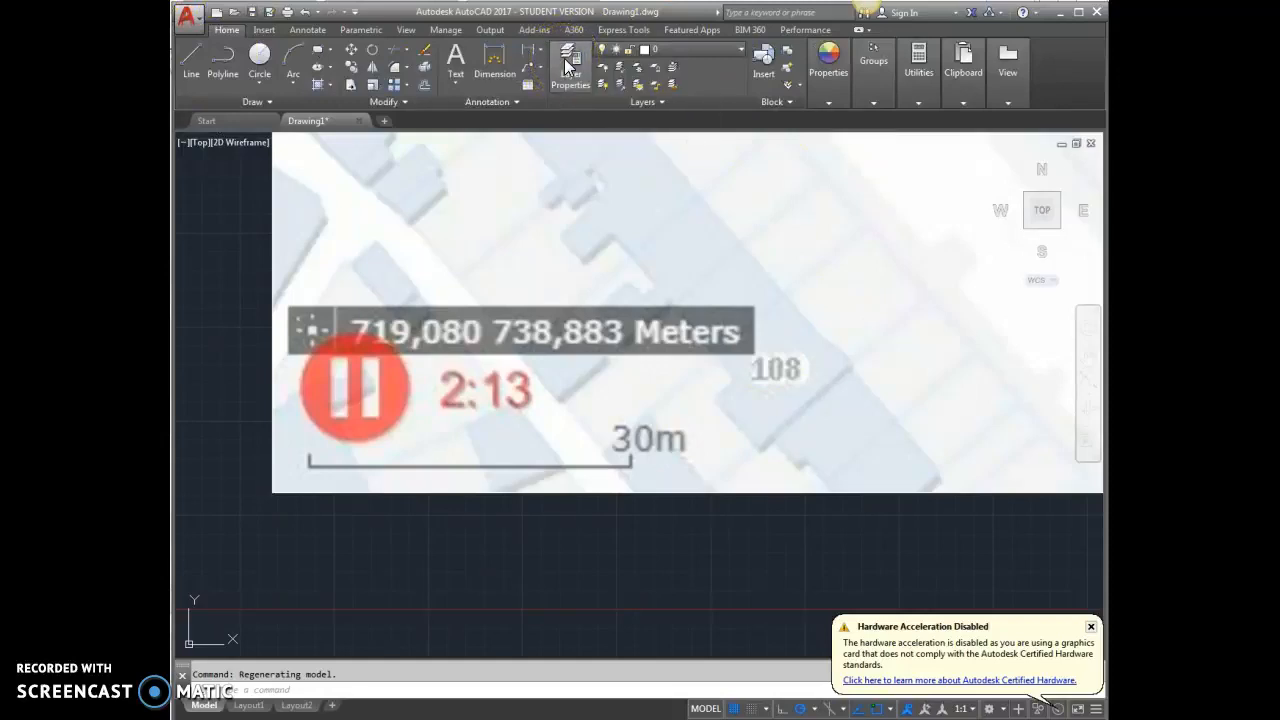
pyautogui.click(566, 66)
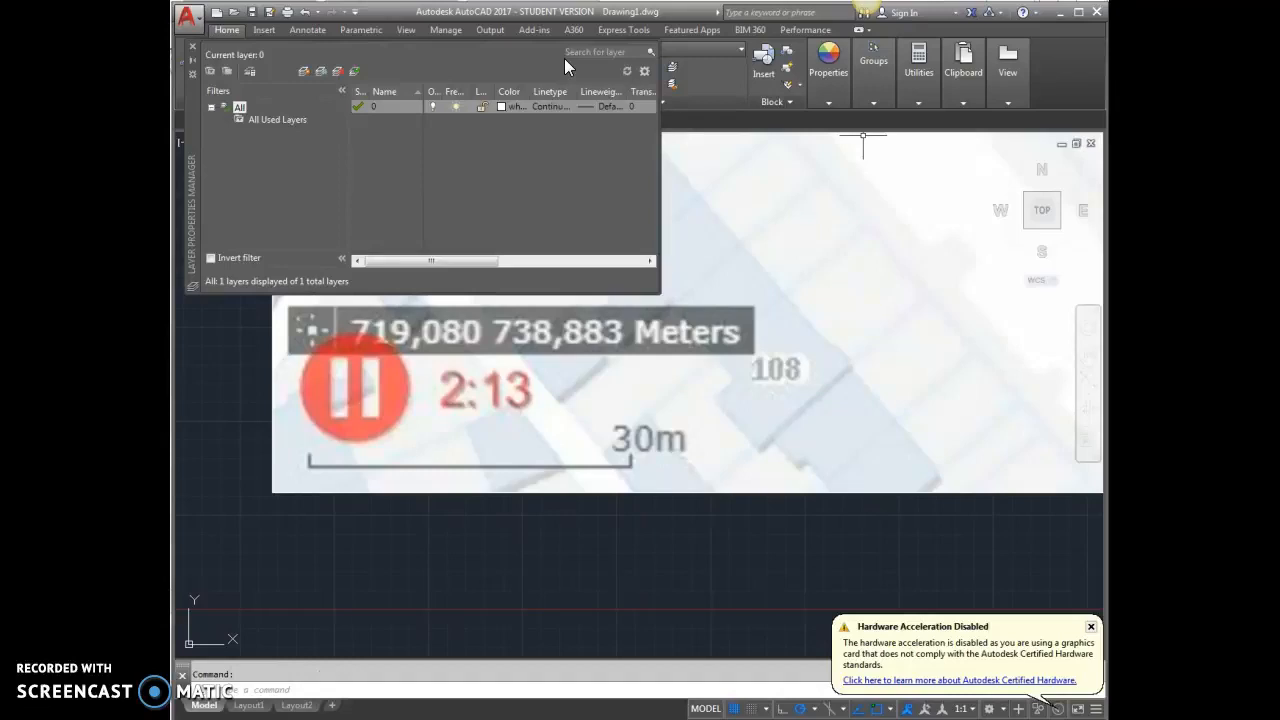
pyautogui.click(303, 72)
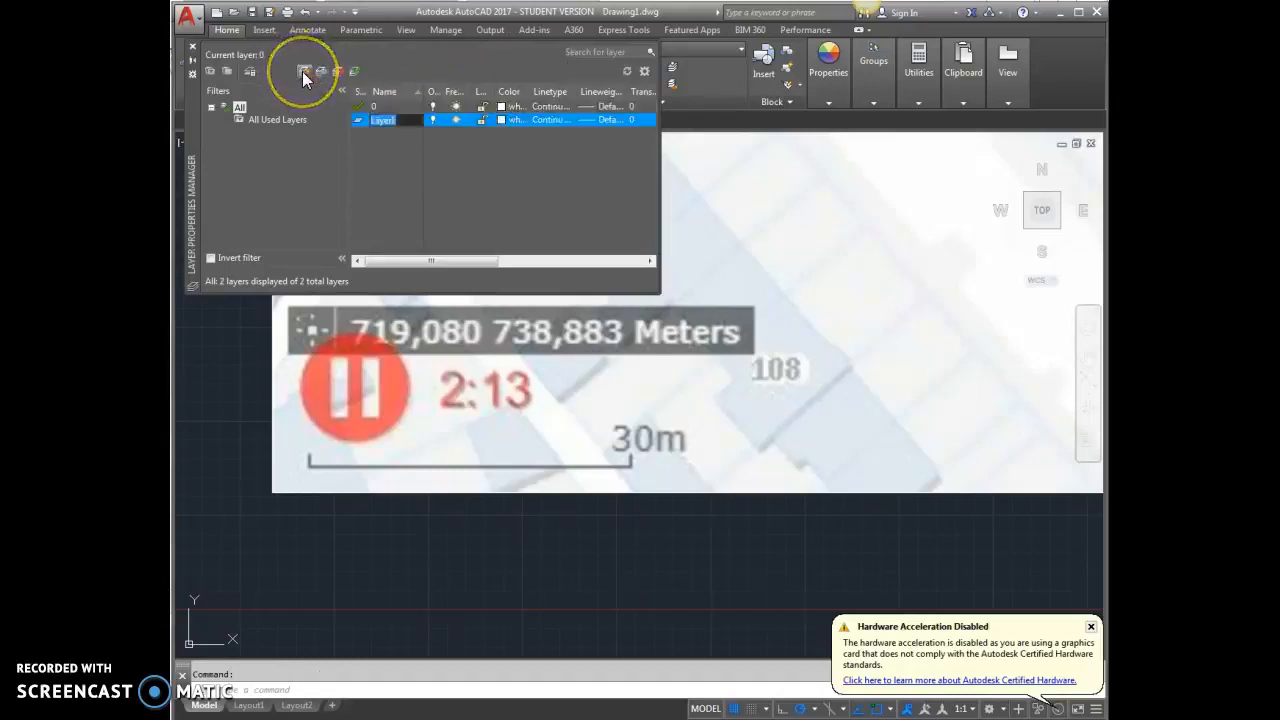
pyautogui.write('scale')
pyautogui.click(503, 119)
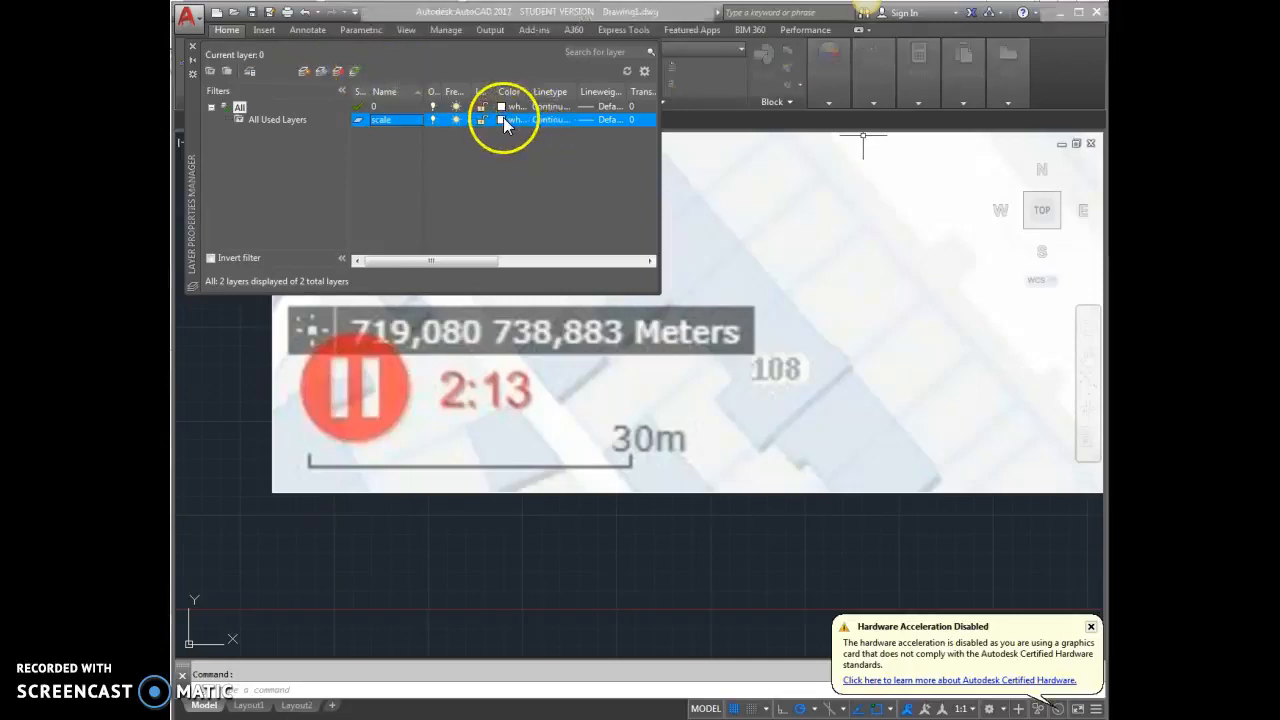
pyautogui.click(552, 401)
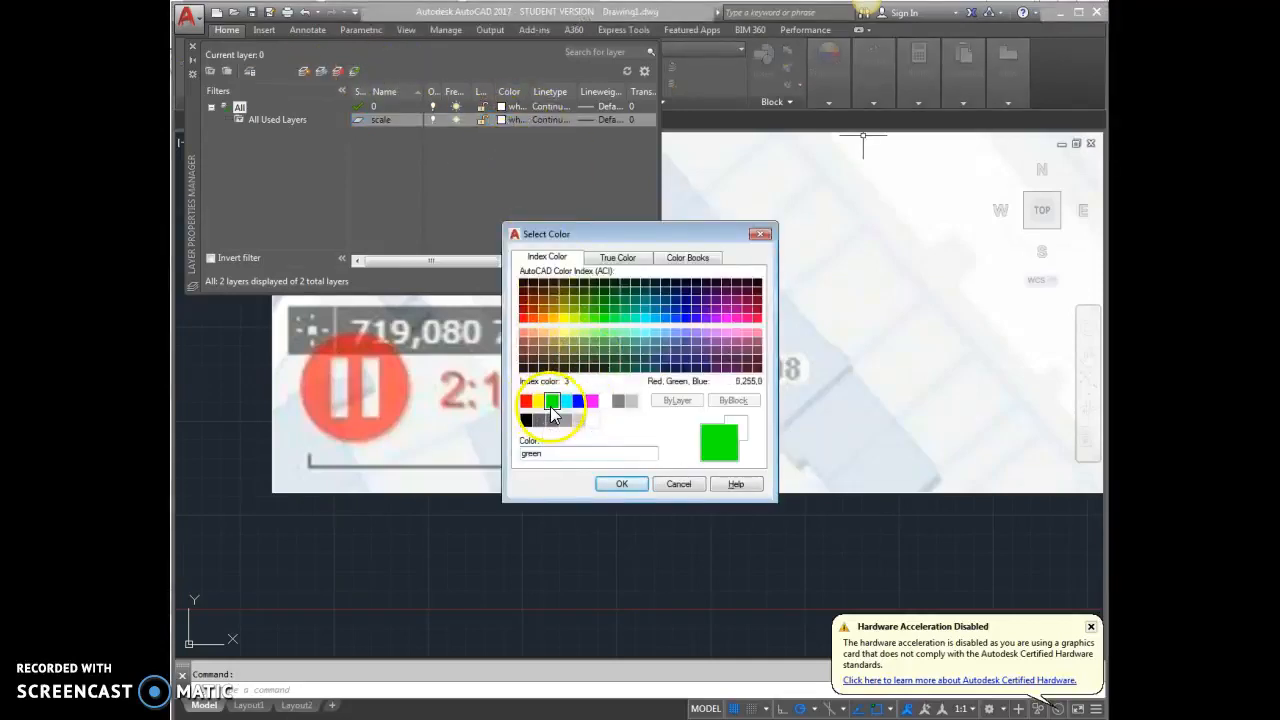
pyautogui.click(621, 483)
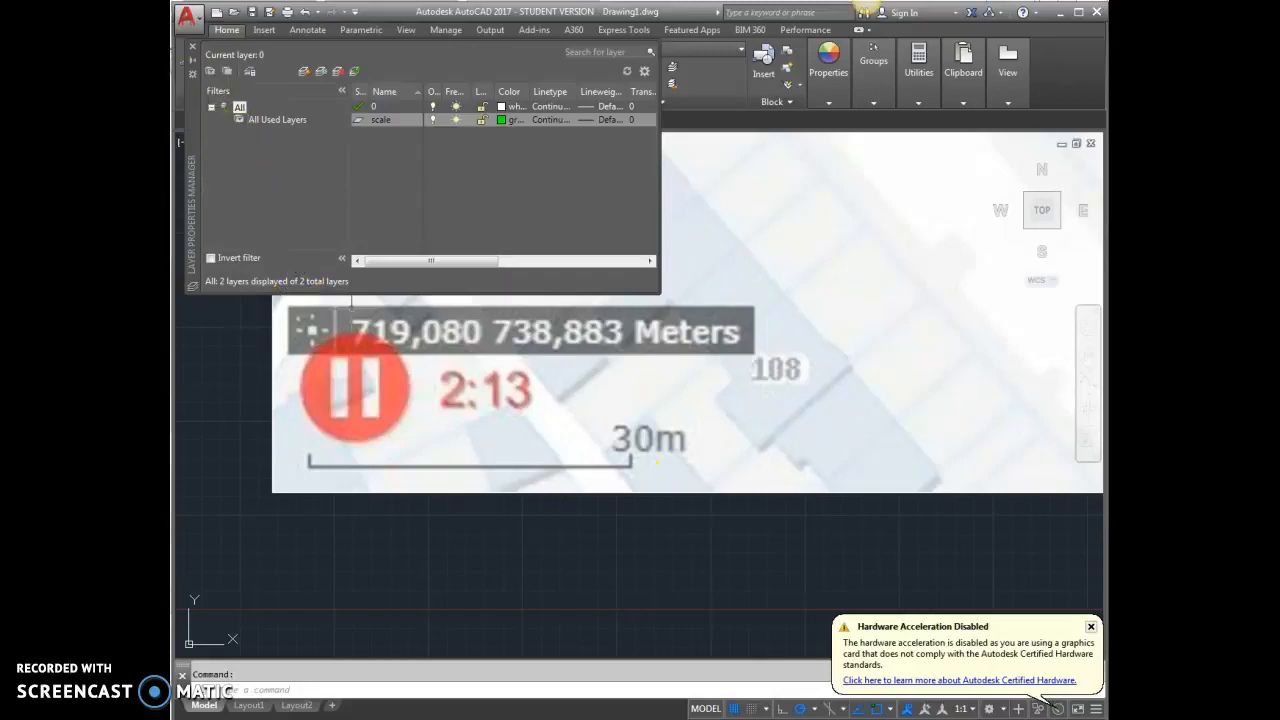
pyautogui.click(192, 47)
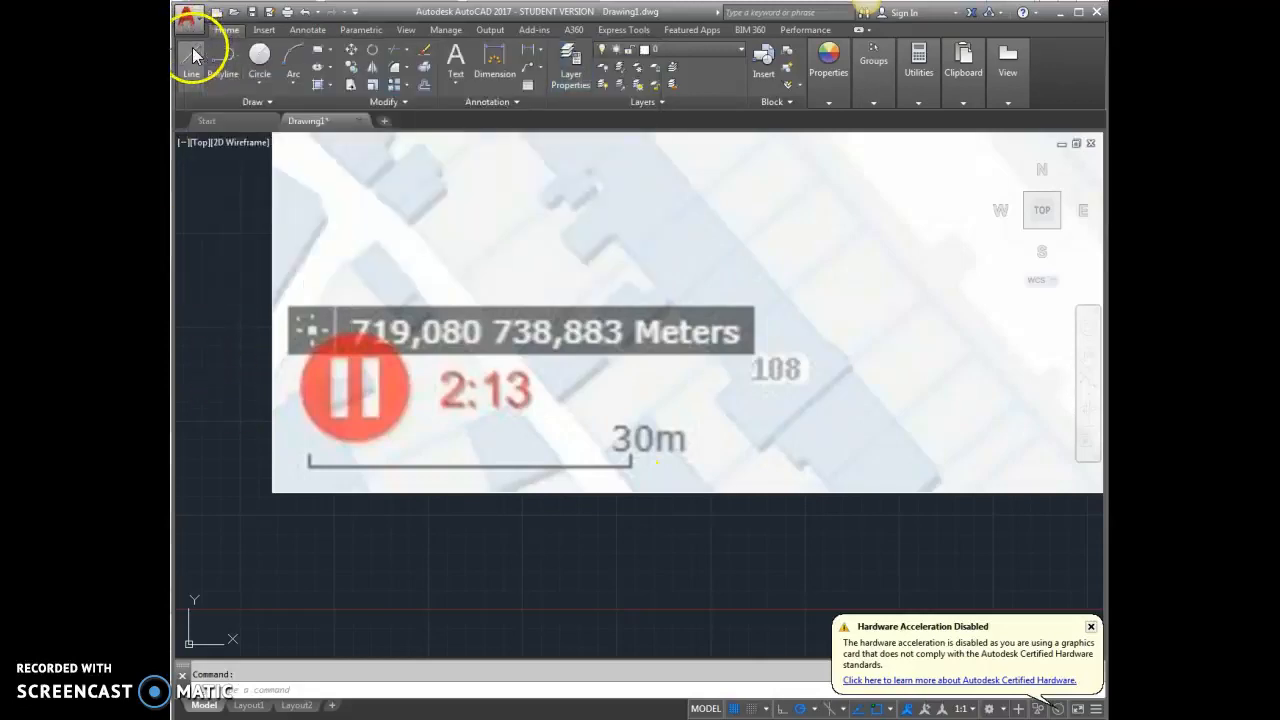
# Draw a horizontal line 30000 units long, starting at the left end of the map's 30 m scale bar
pyautogui.click(188, 66)
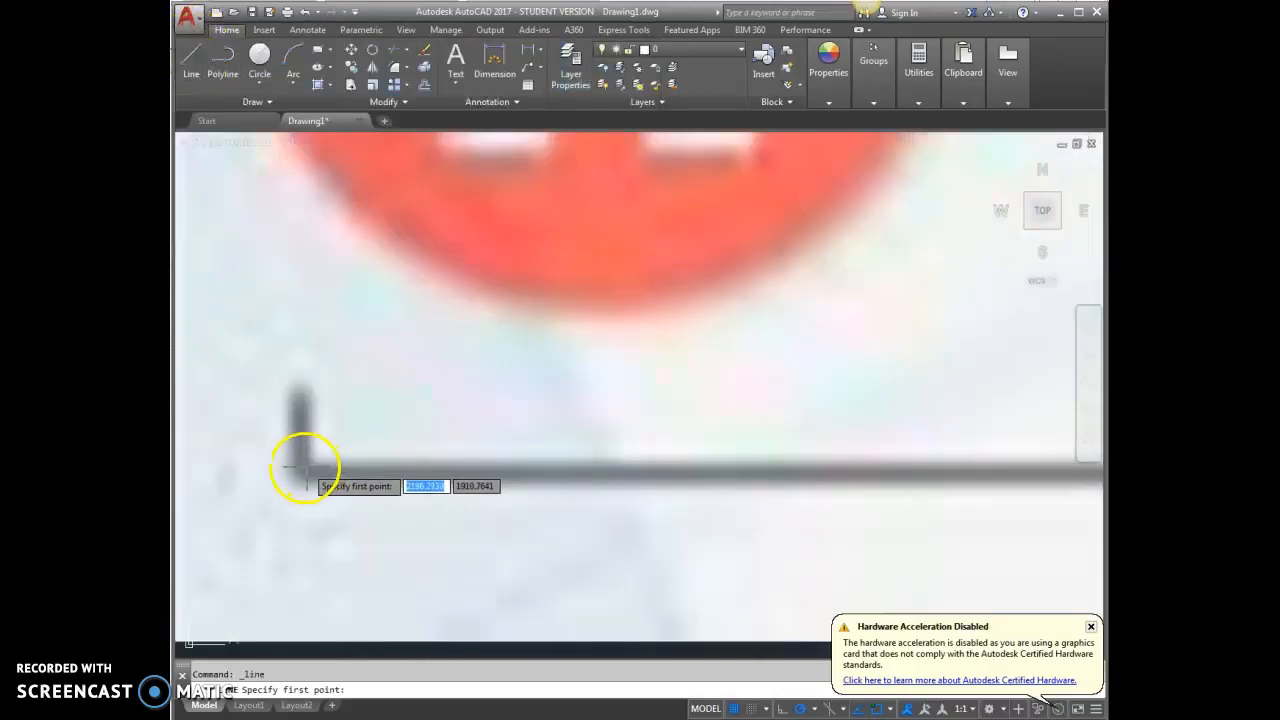
pyautogui.click(277, 477)
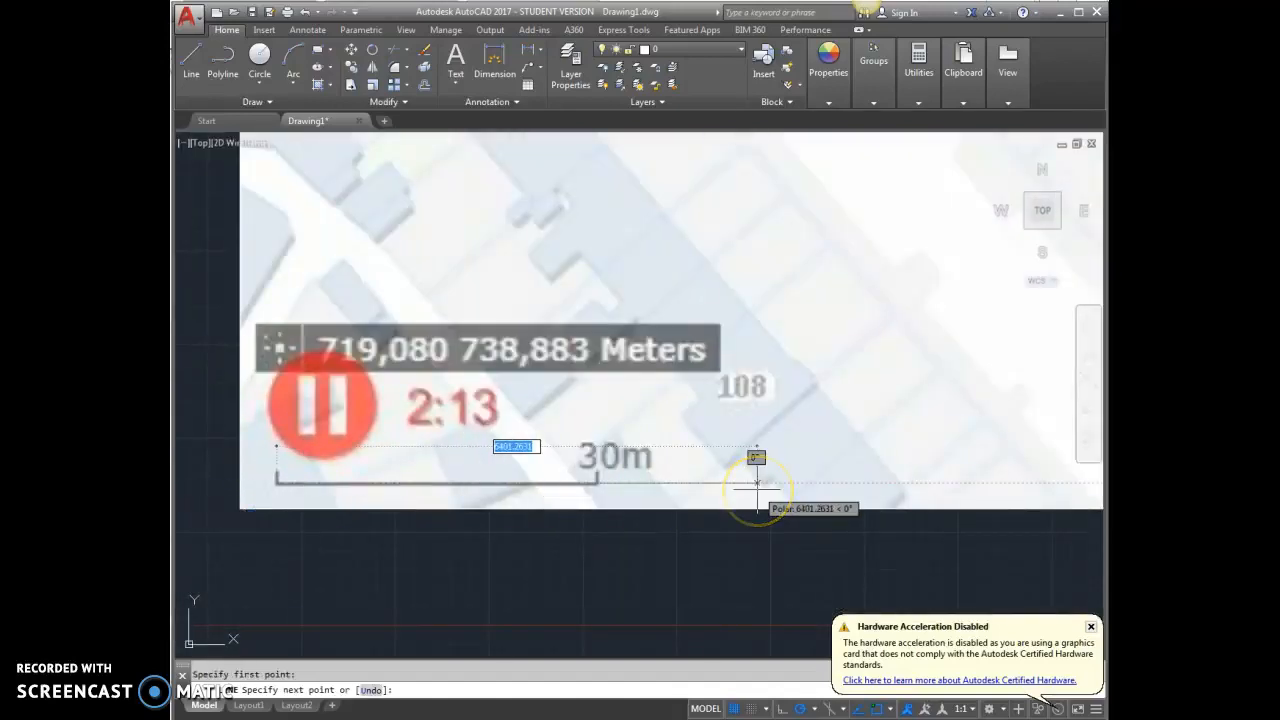
pyautogui.write('3')
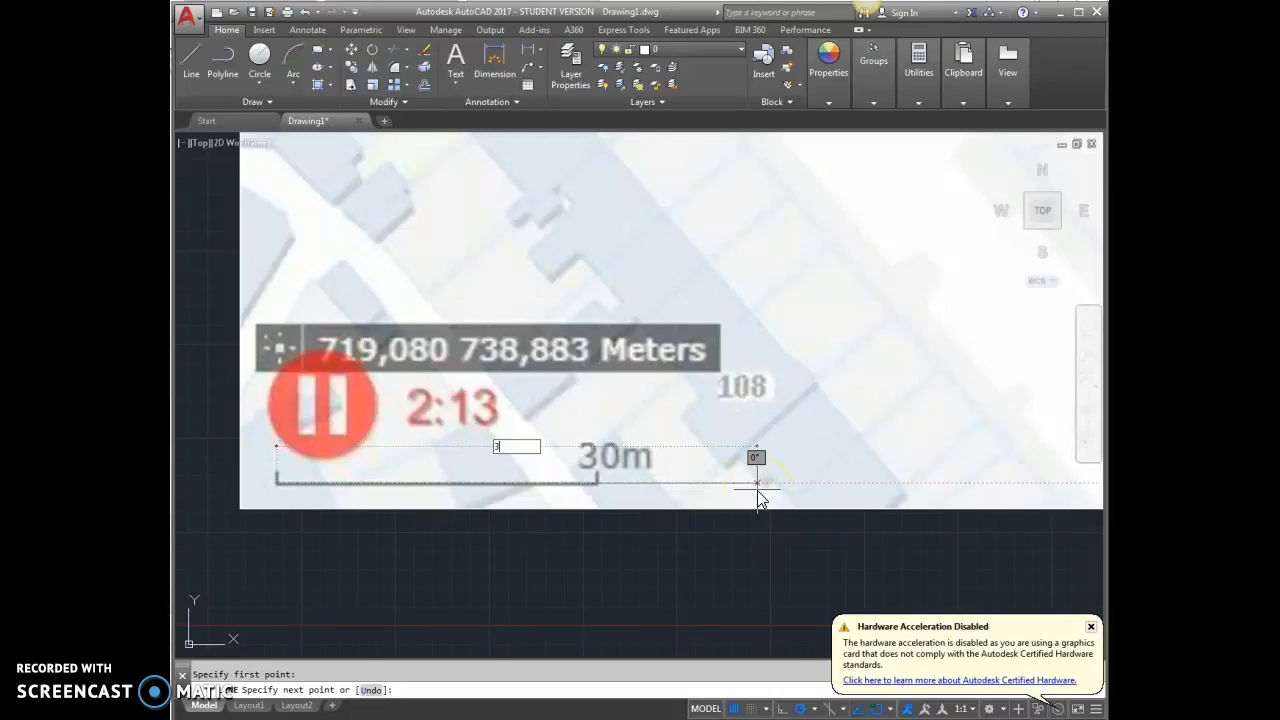
pyautogui.press('Return')
pyautogui.scroll(-5, 686, 491)
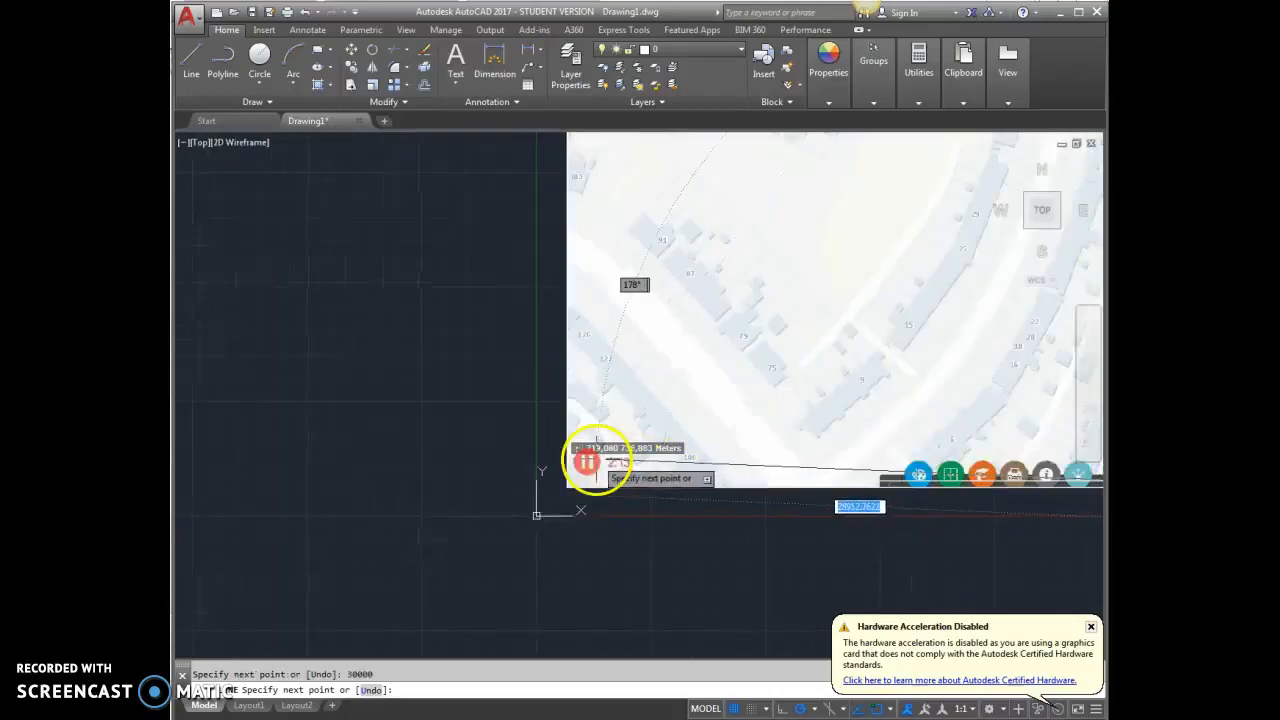
pyautogui.scroll(-6, 404, 428)
pyautogui.scroll(9, 662, 434)
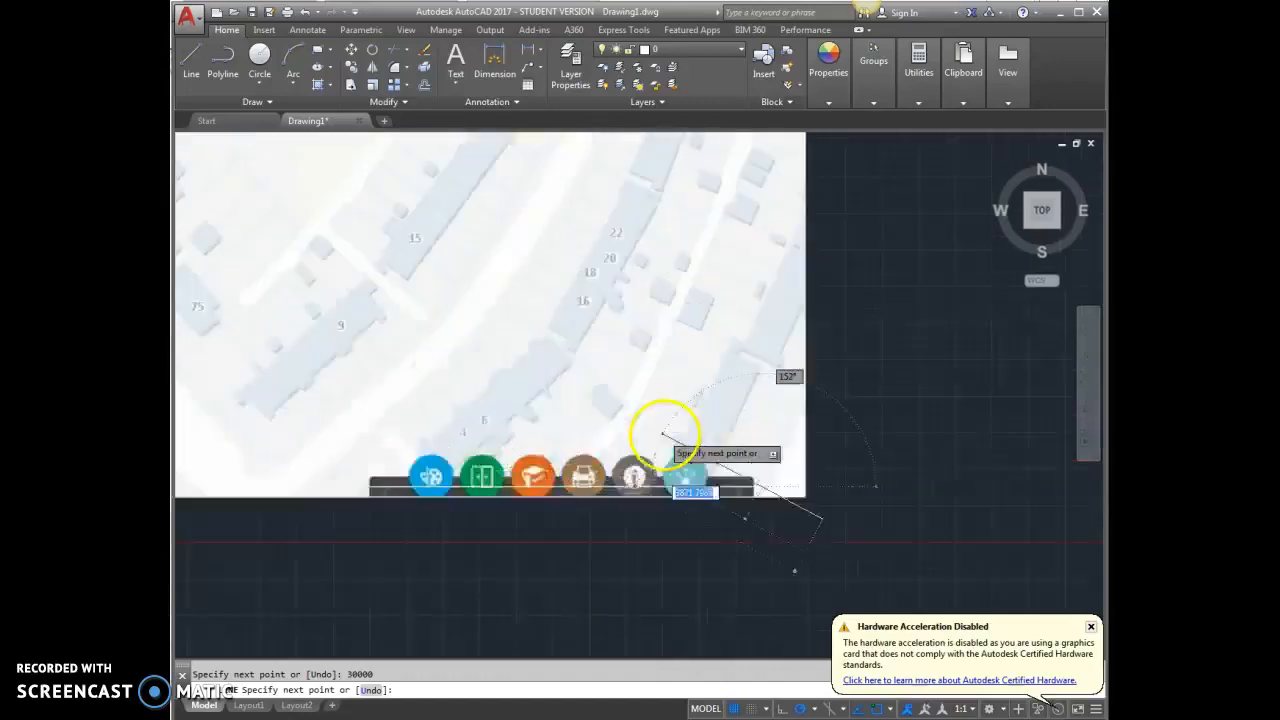
pyautogui.scroll(3, 663, 434)
pyautogui.press('Escape')
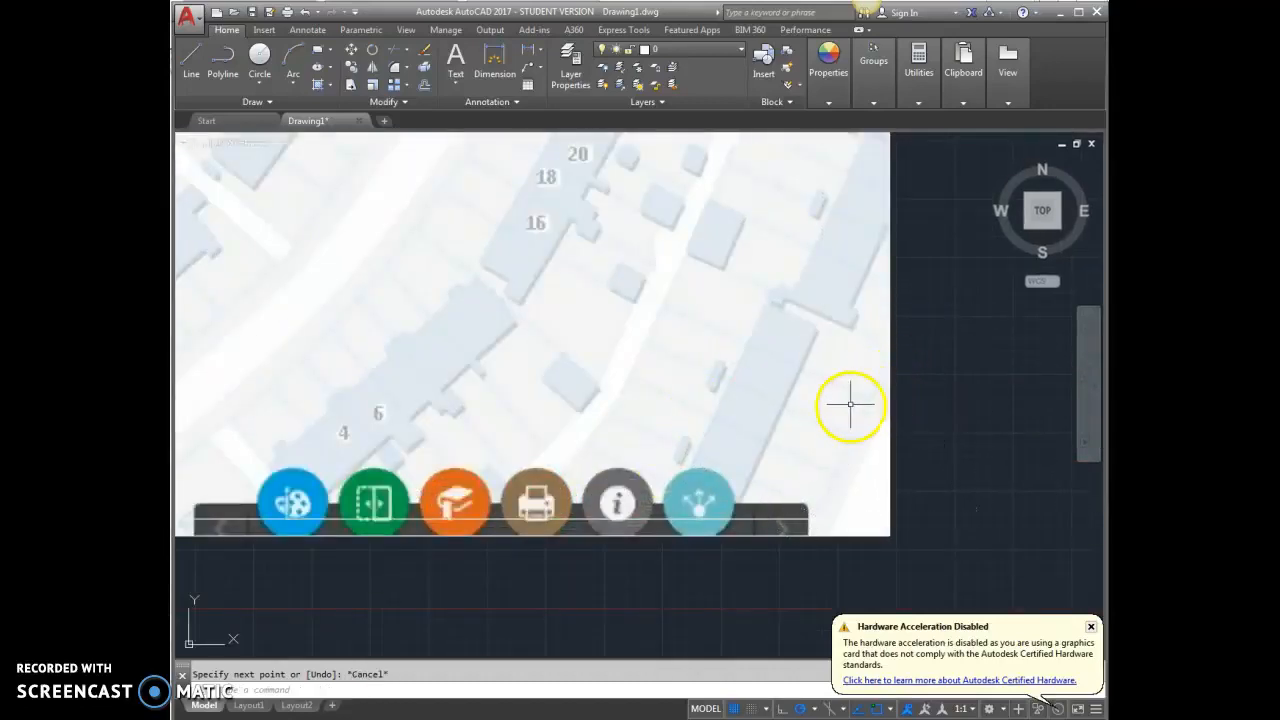
pyautogui.scroll(-5, 953, 540)
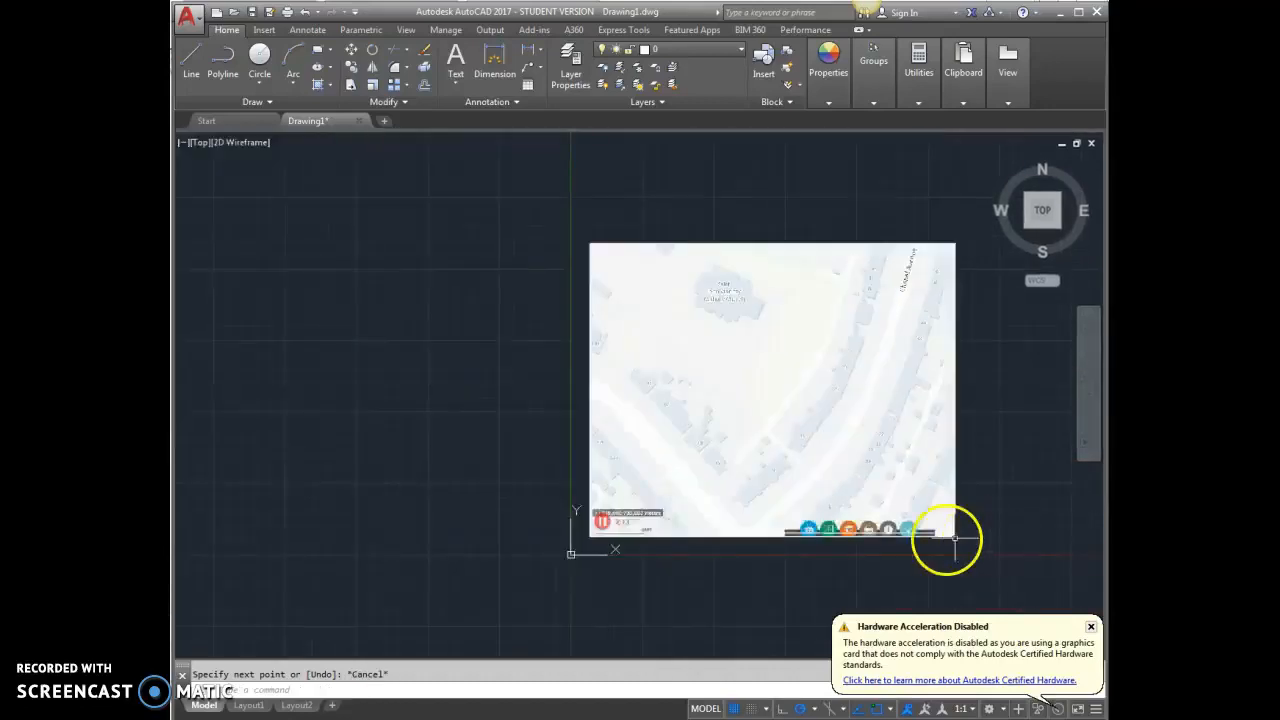
# Move the 30000-unit line onto the scale layer
pyautogui.scroll(7, 628, 549)
pyautogui.click(765, 458)
pyautogui.click(679, 48)
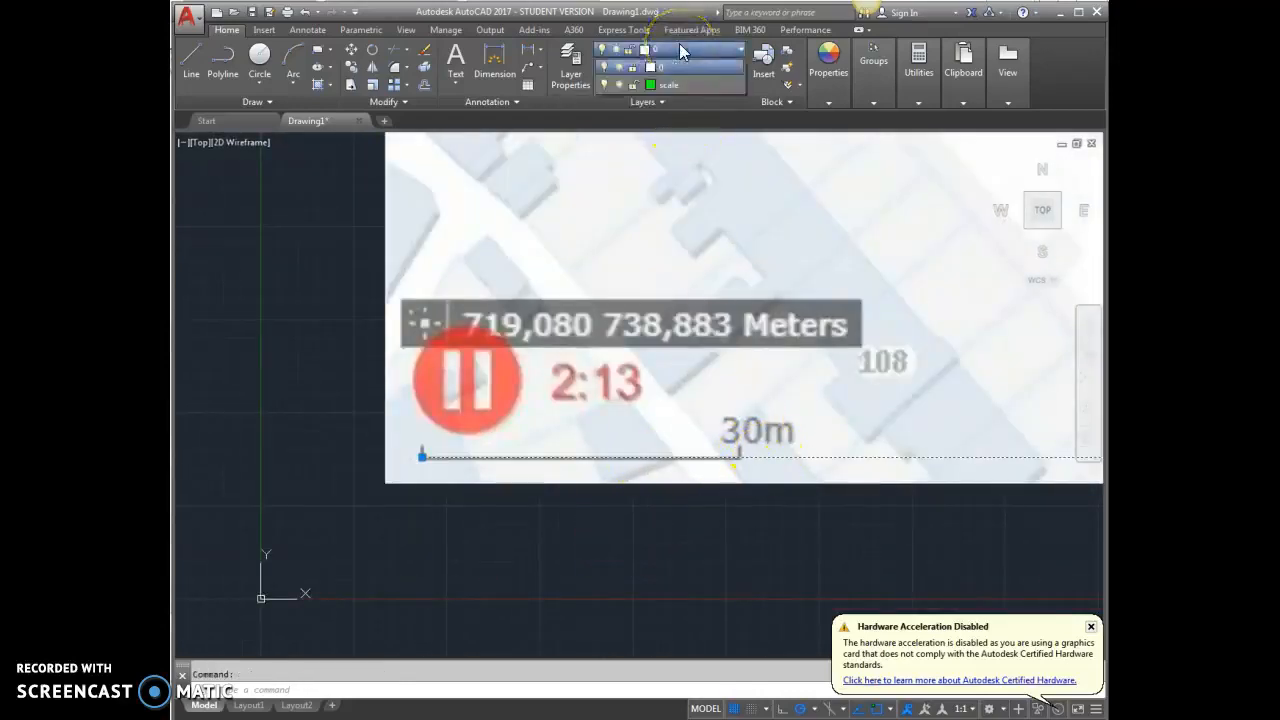
pyautogui.click(670, 85)
pyautogui.press('Escape')
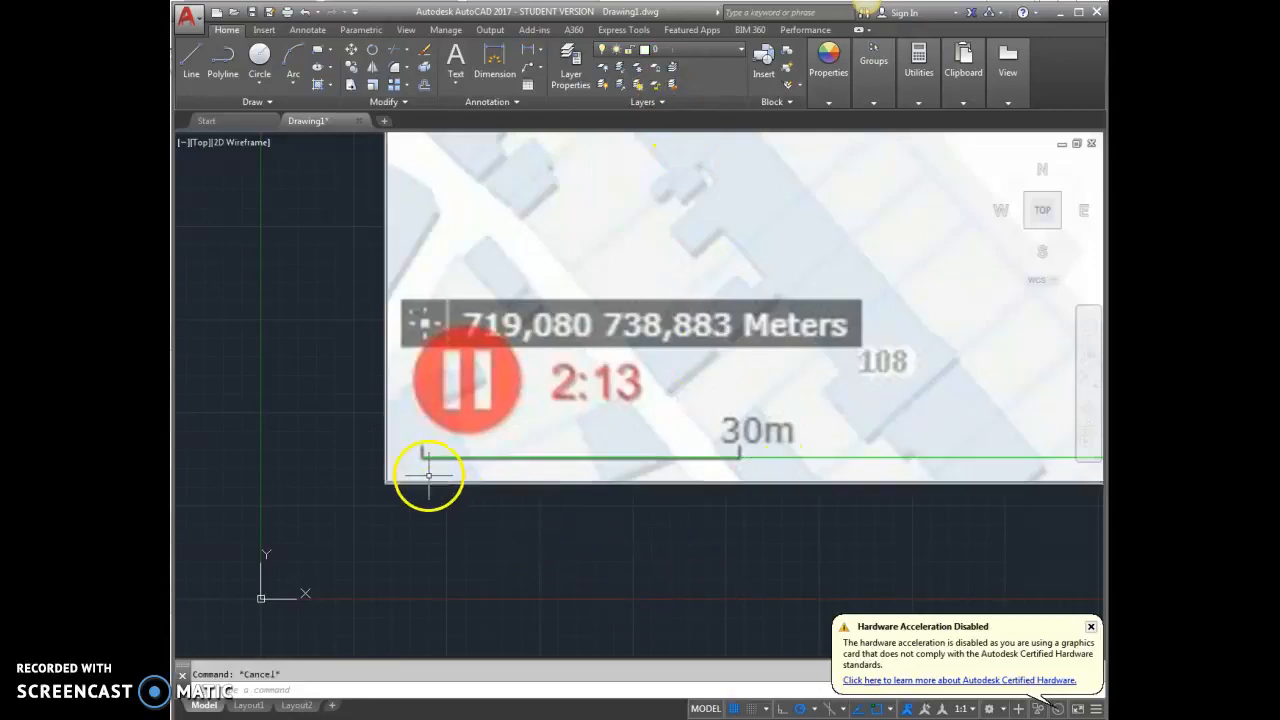
# Draw a horizontal line over the map's 30 m scale bar, from its left end to its right end
pyautogui.scroll(5, 416, 455)
pyautogui.click(197, 50)
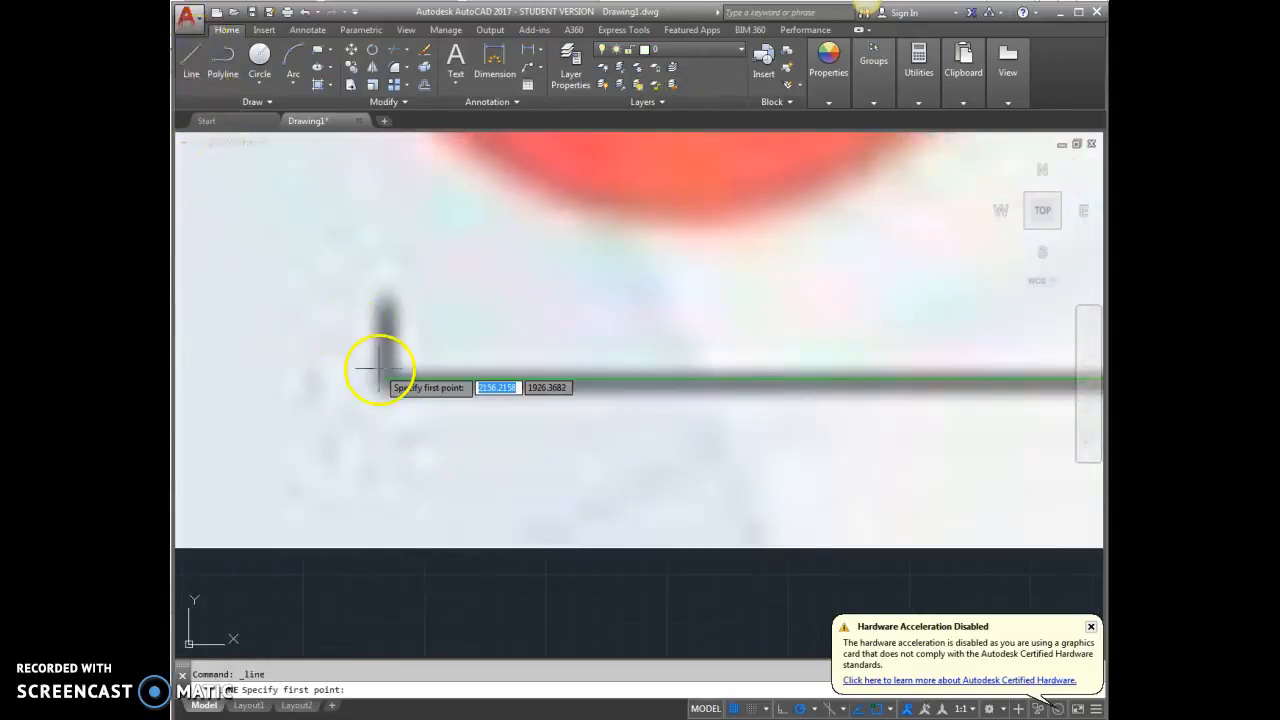
pyautogui.scroll(2, 385, 380)
pyautogui.click(396, 394)
pyautogui.scroll(-8, 391, 394)
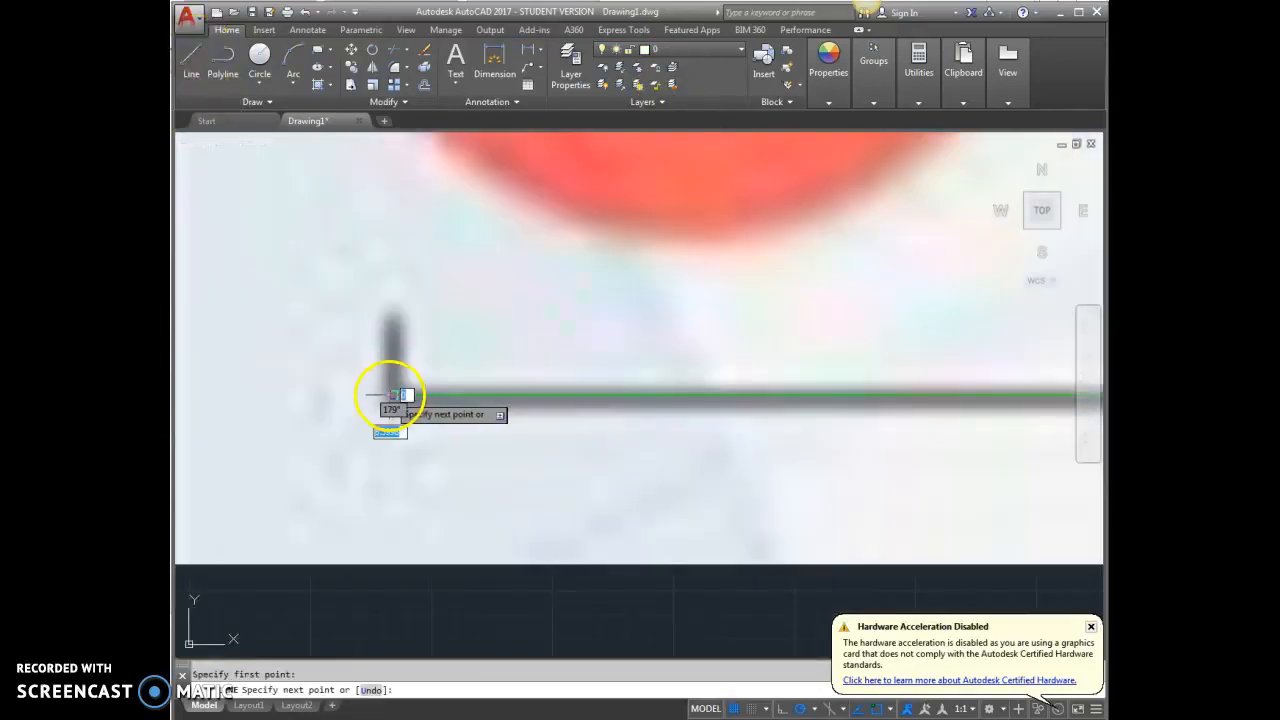
pyautogui.scroll(6, 749, 417)
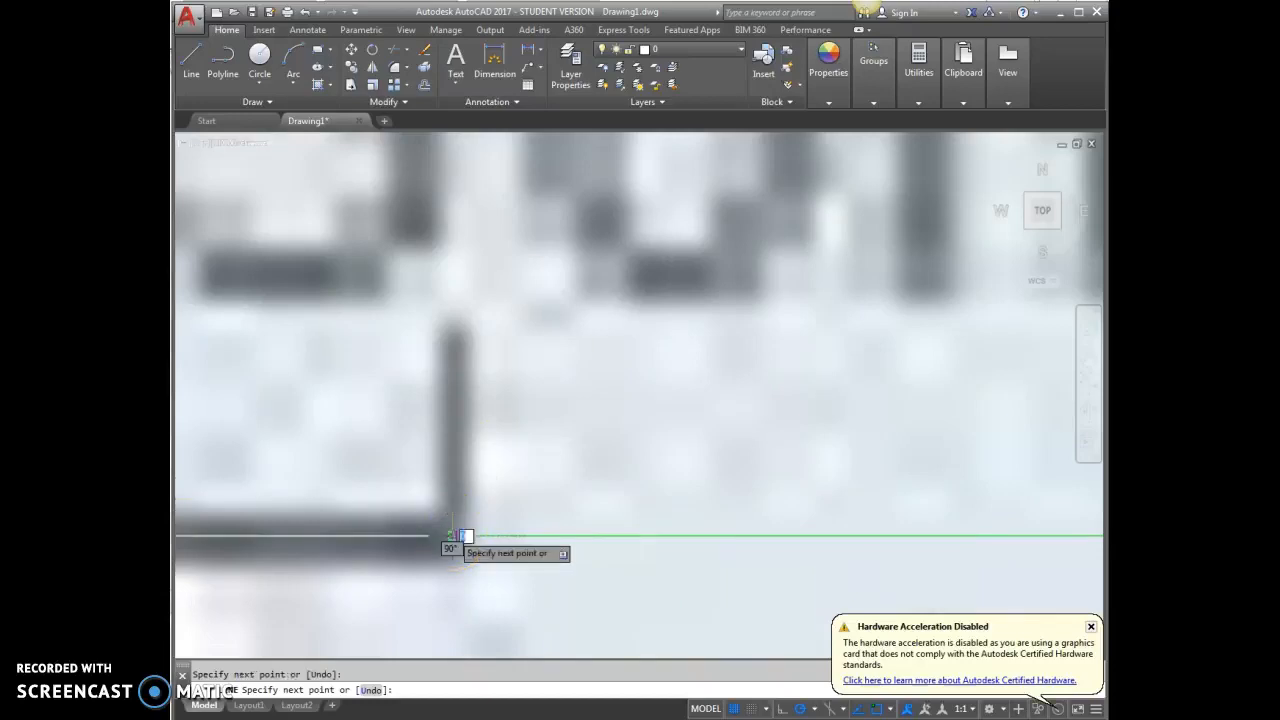
pyautogui.press('Escape')
# Compare the green 30000-unit reference line with the map's 30 m scale bar
pyautogui.scroll(-5, 655, 485)
pyautogui.scroll(-4, 400, 537)
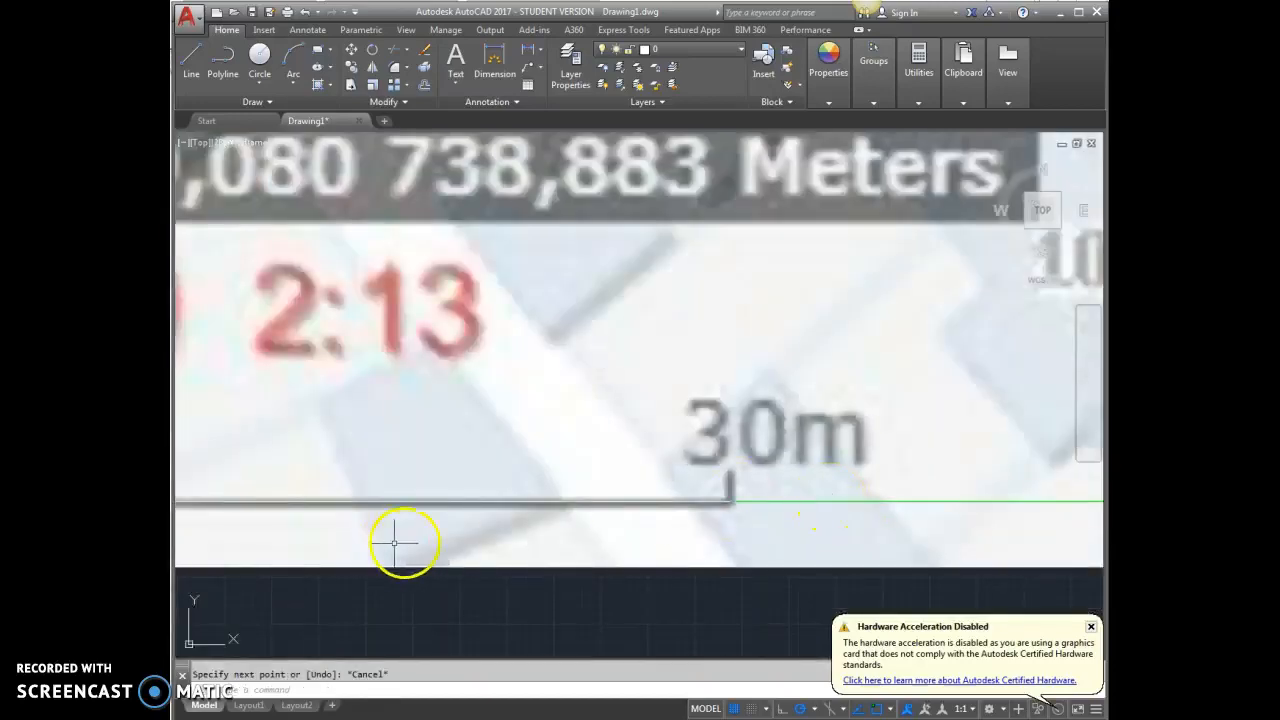
pyautogui.scroll(-2, 490, 558)
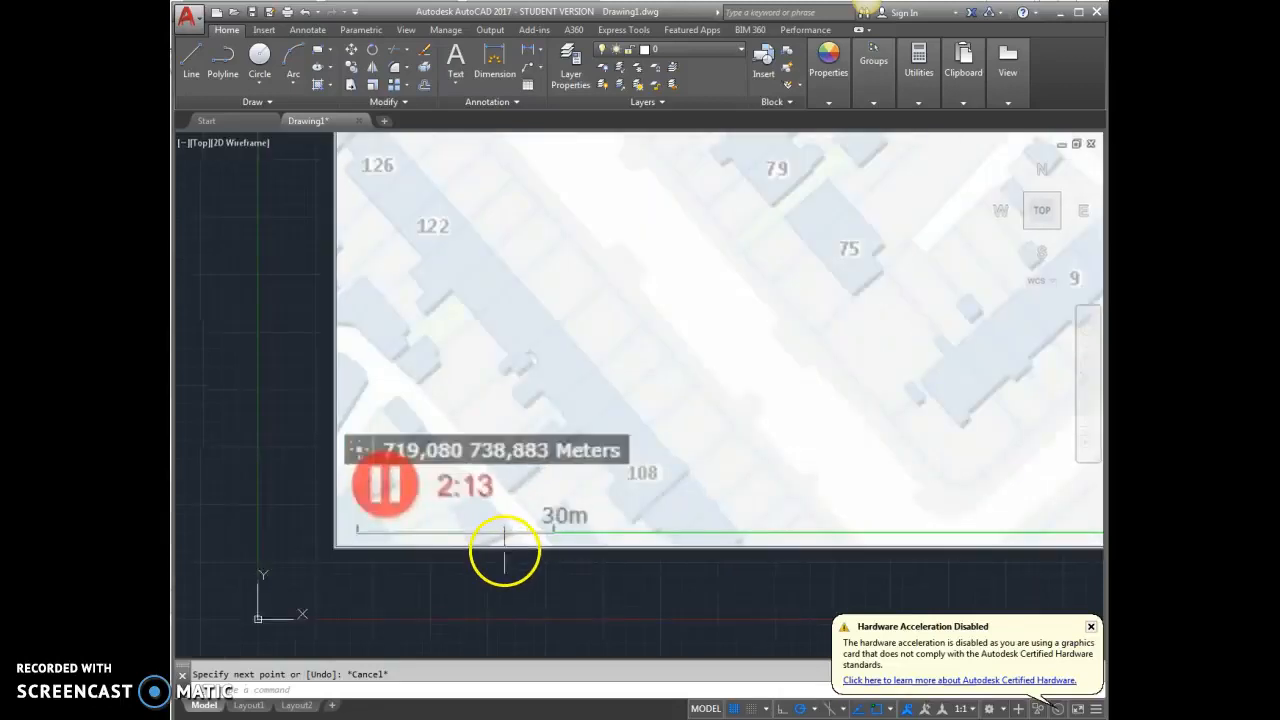
pyautogui.scroll(-3, 515, 545)
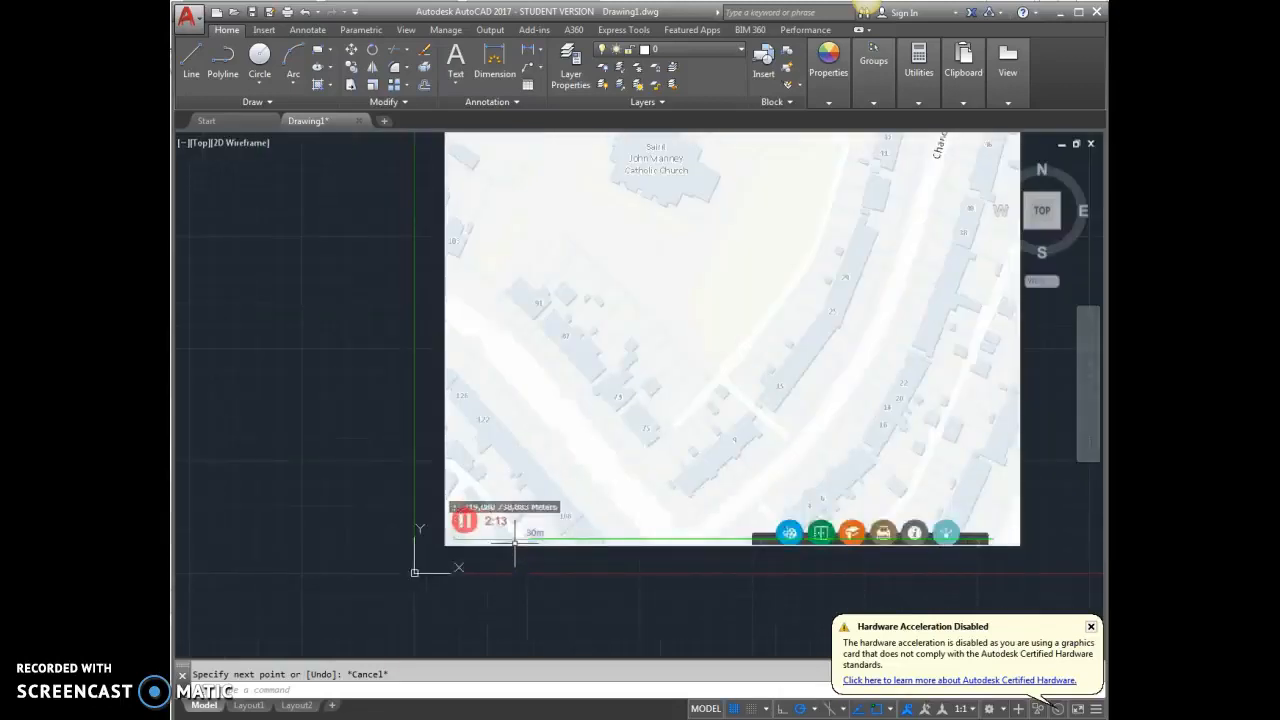
pyautogui.scroll(-2, 515, 545)
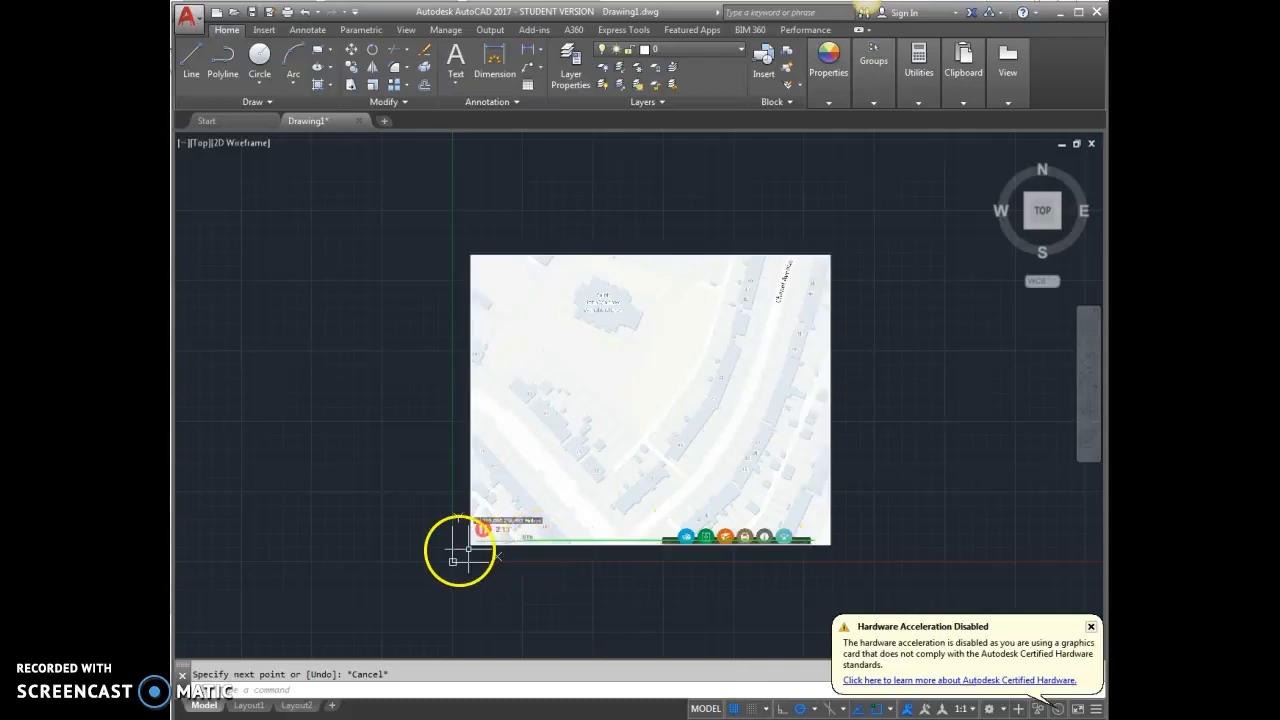
pyautogui.scroll(6, 457, 543)
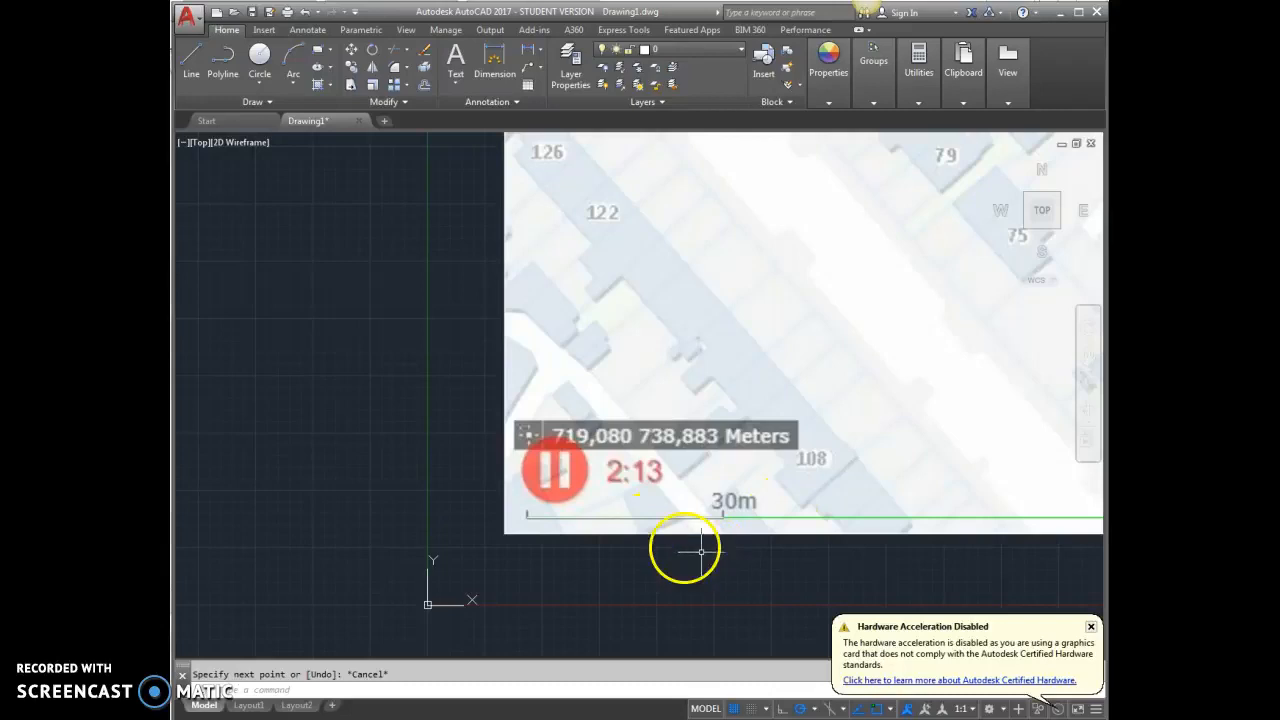
pyautogui.scroll(2, 634, 514)
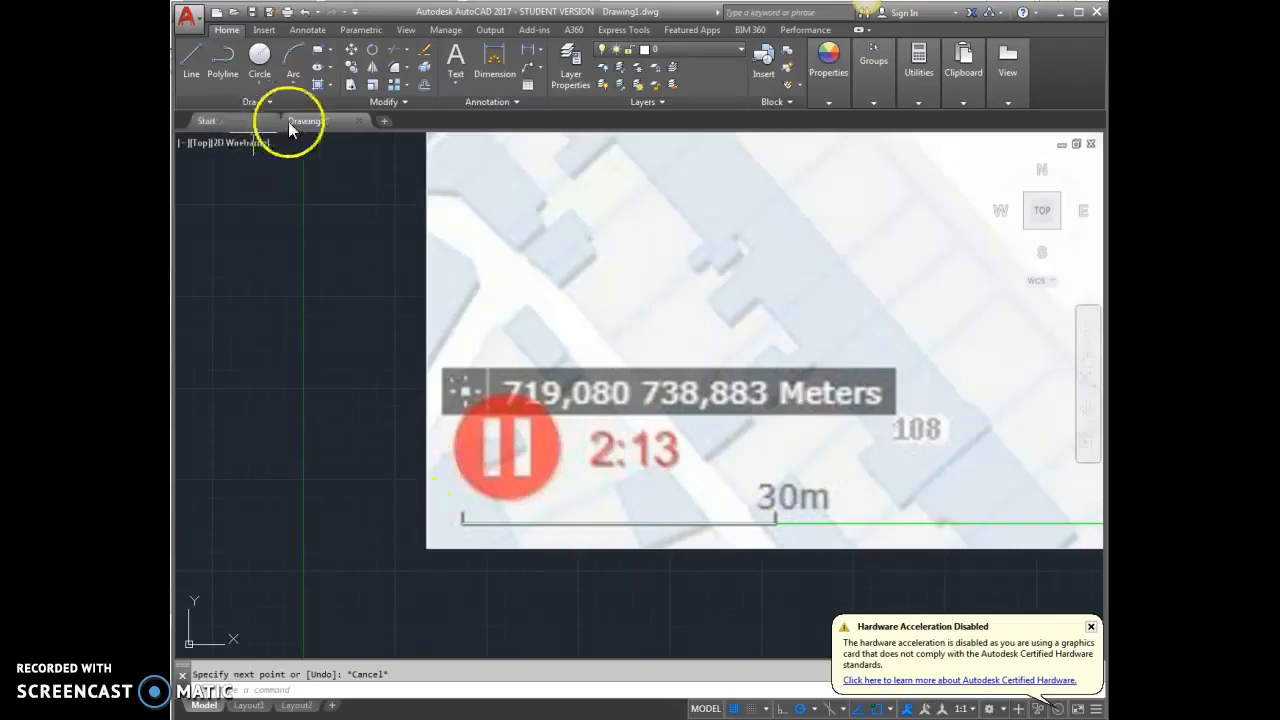
pyautogui.click(373, 89)
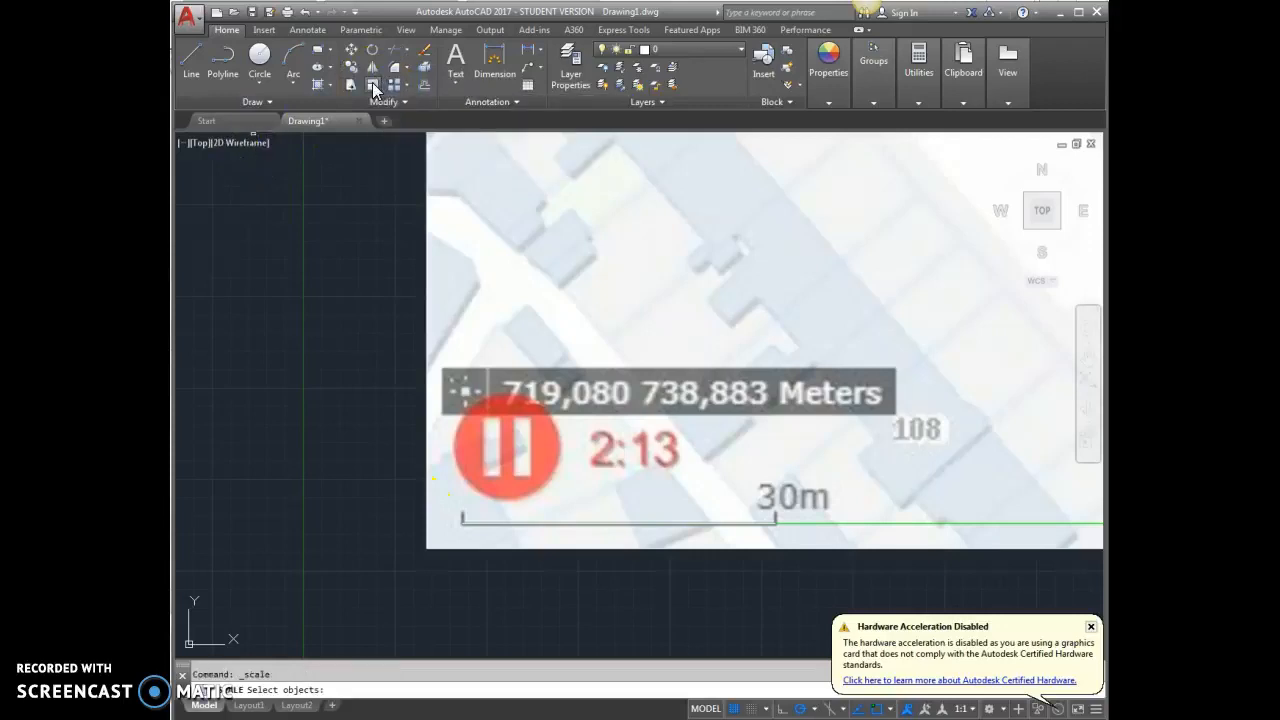
pyautogui.click(456, 548)
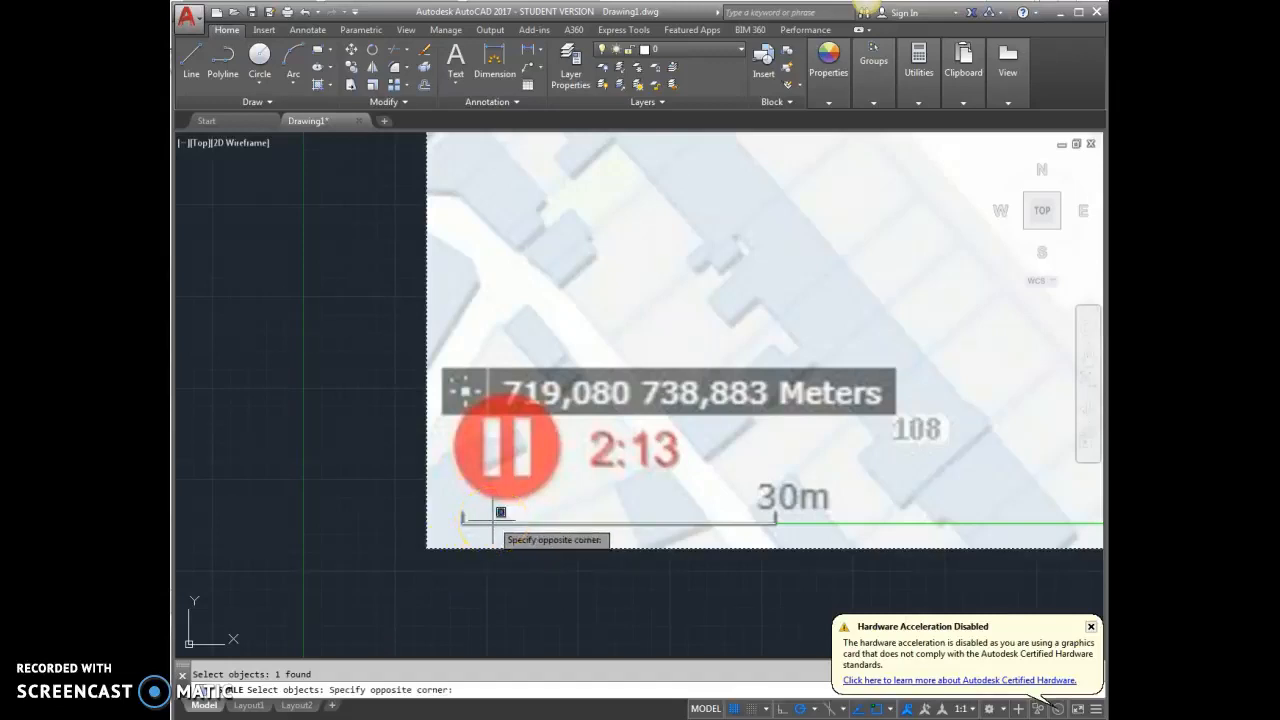
pyautogui.click(500, 512)
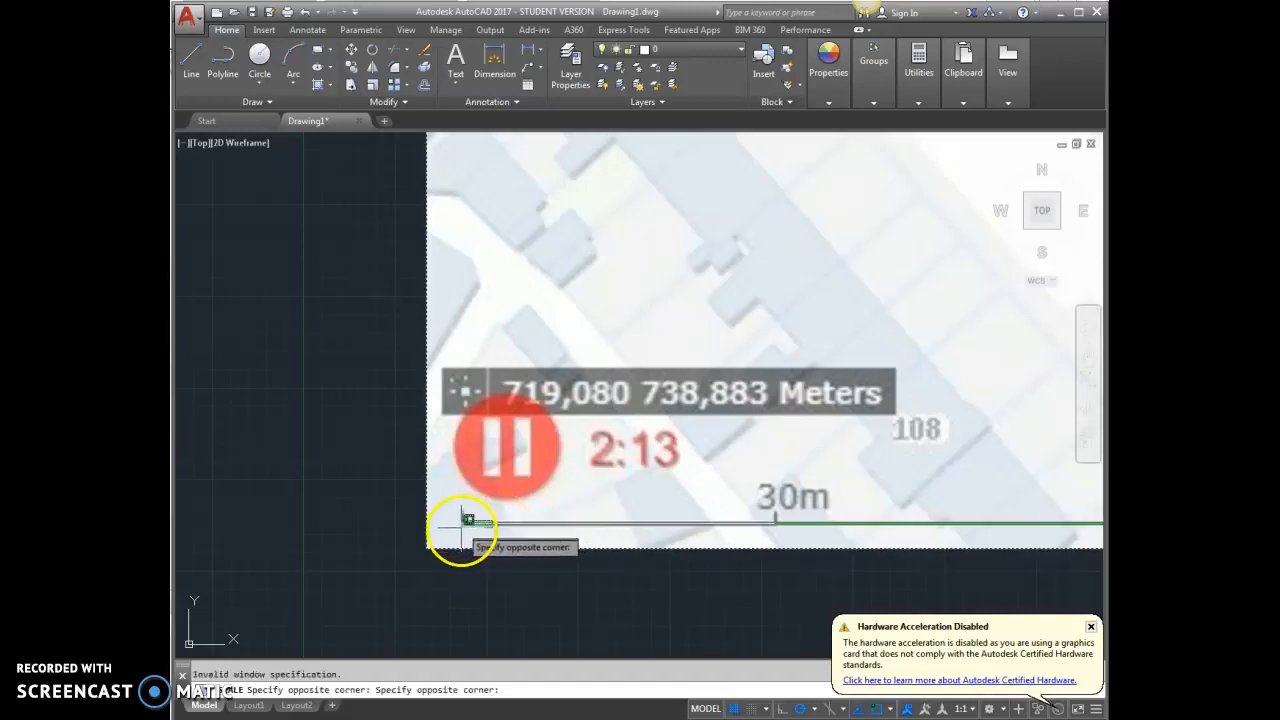
pyautogui.click(473, 519)
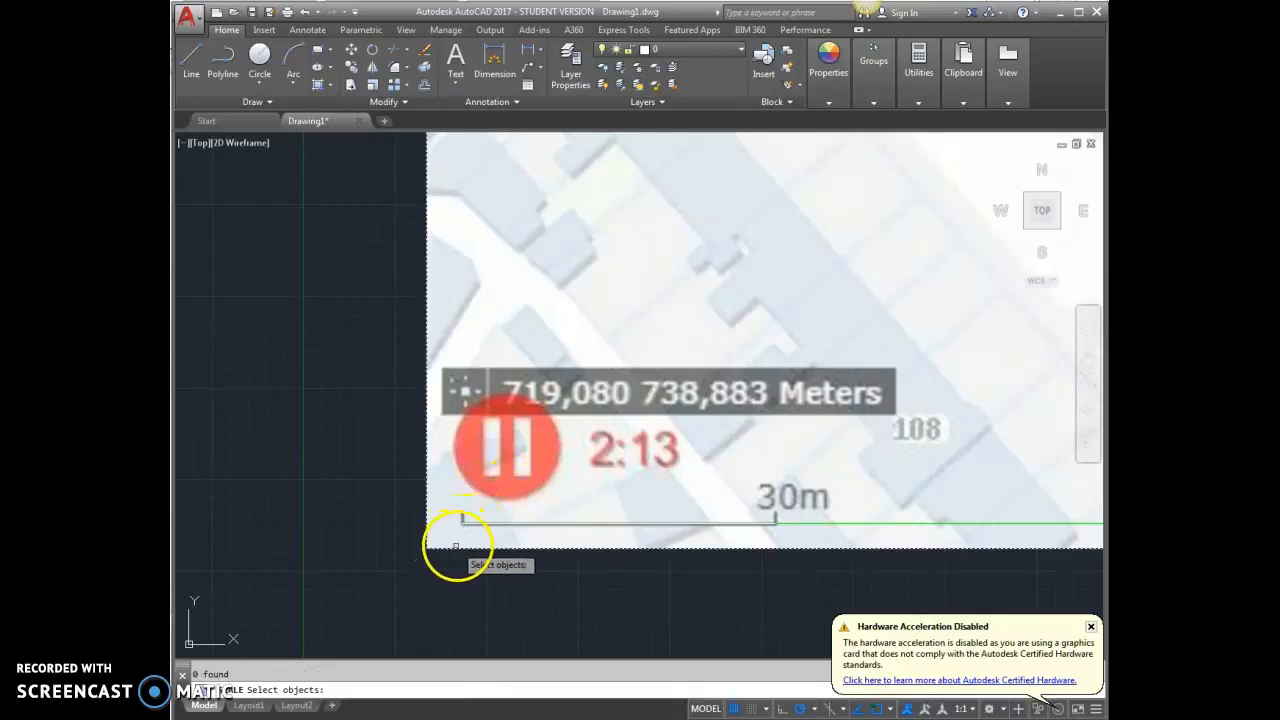
pyautogui.press('Escape')
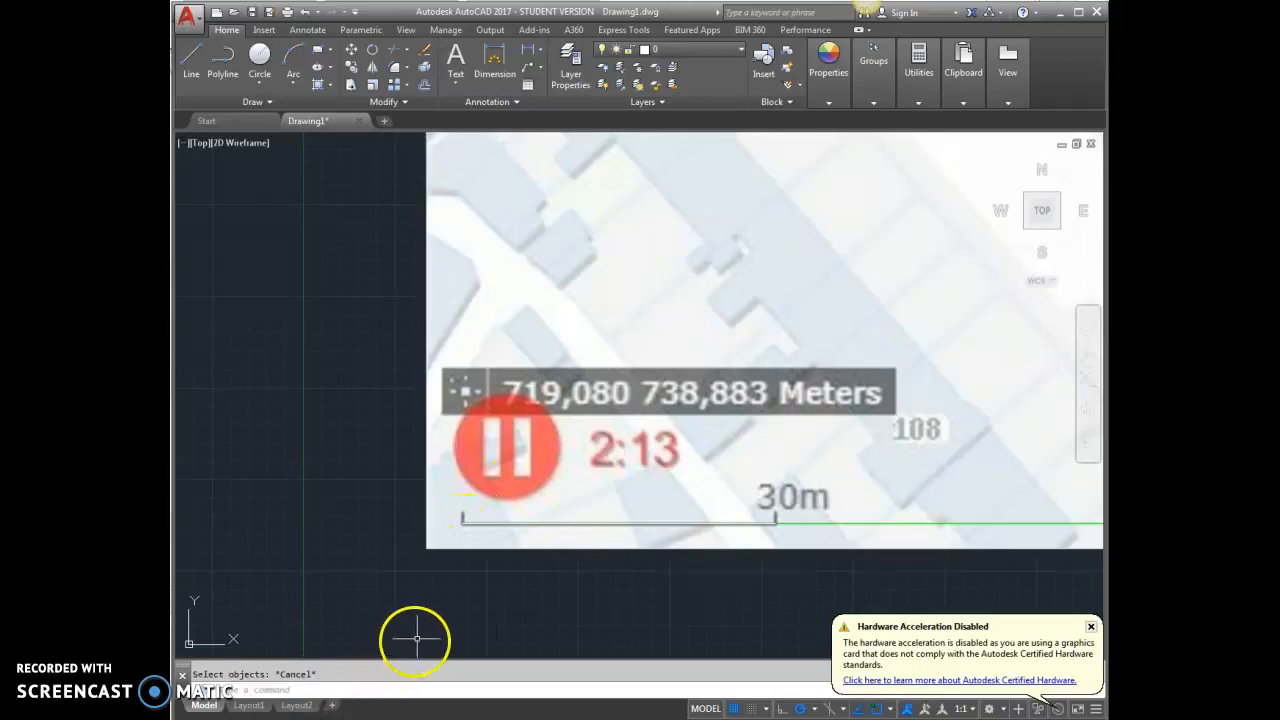
pyautogui.press('Escape')
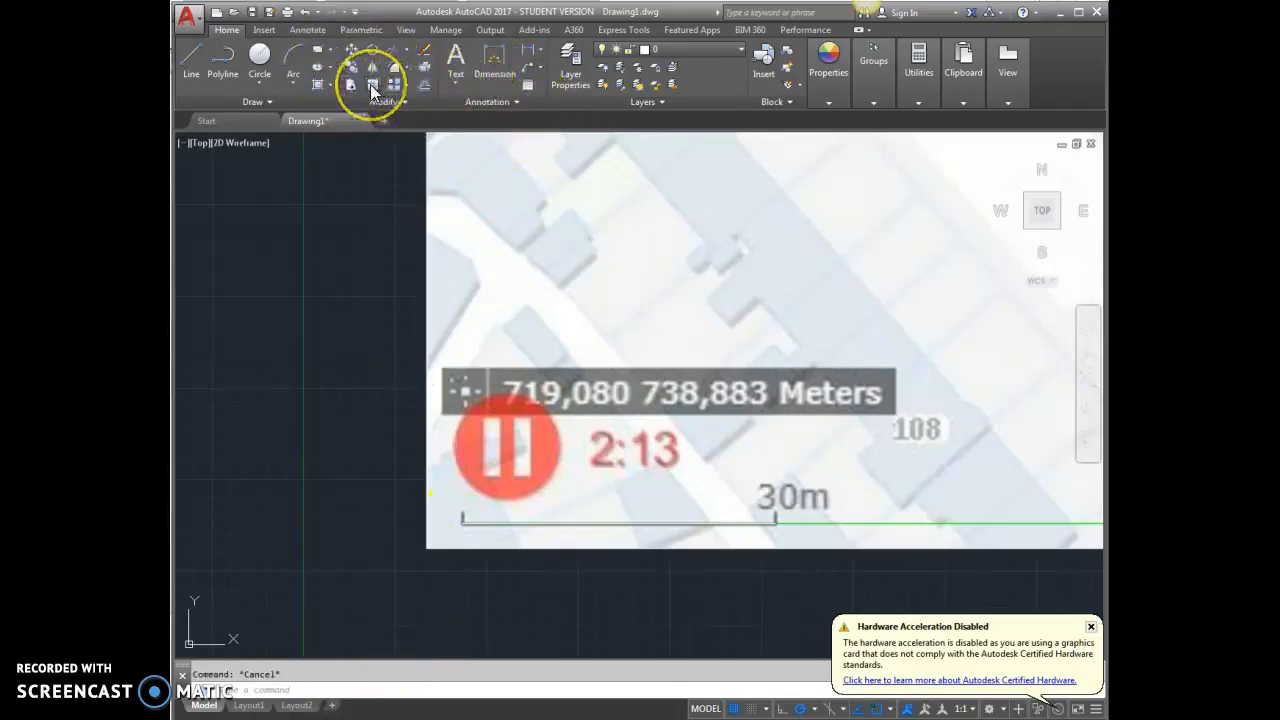
# Start scaling the map image together with the line traced over its scale bar, using the bar's left end as base point
pyautogui.click(483, 522)
pyautogui.click(466, 549)
pyautogui.press('Return')
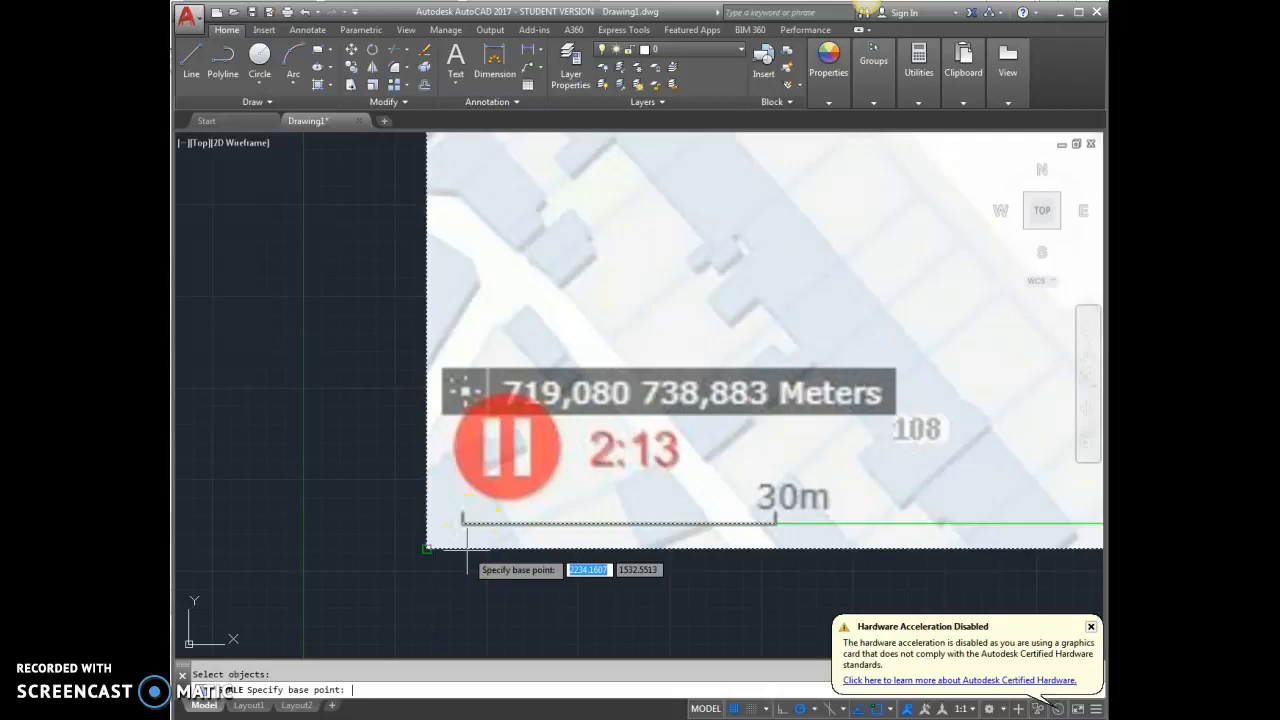
pyautogui.scroll(4, 462, 548)
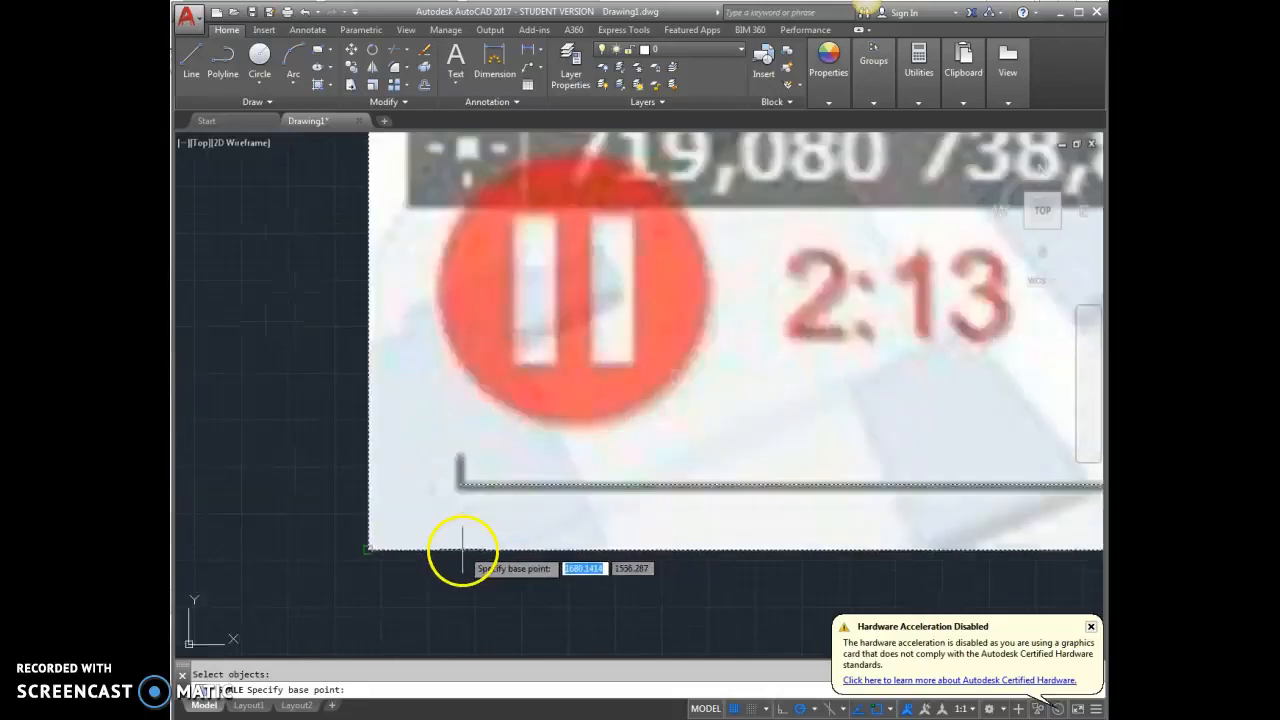
pyautogui.click(459, 485)
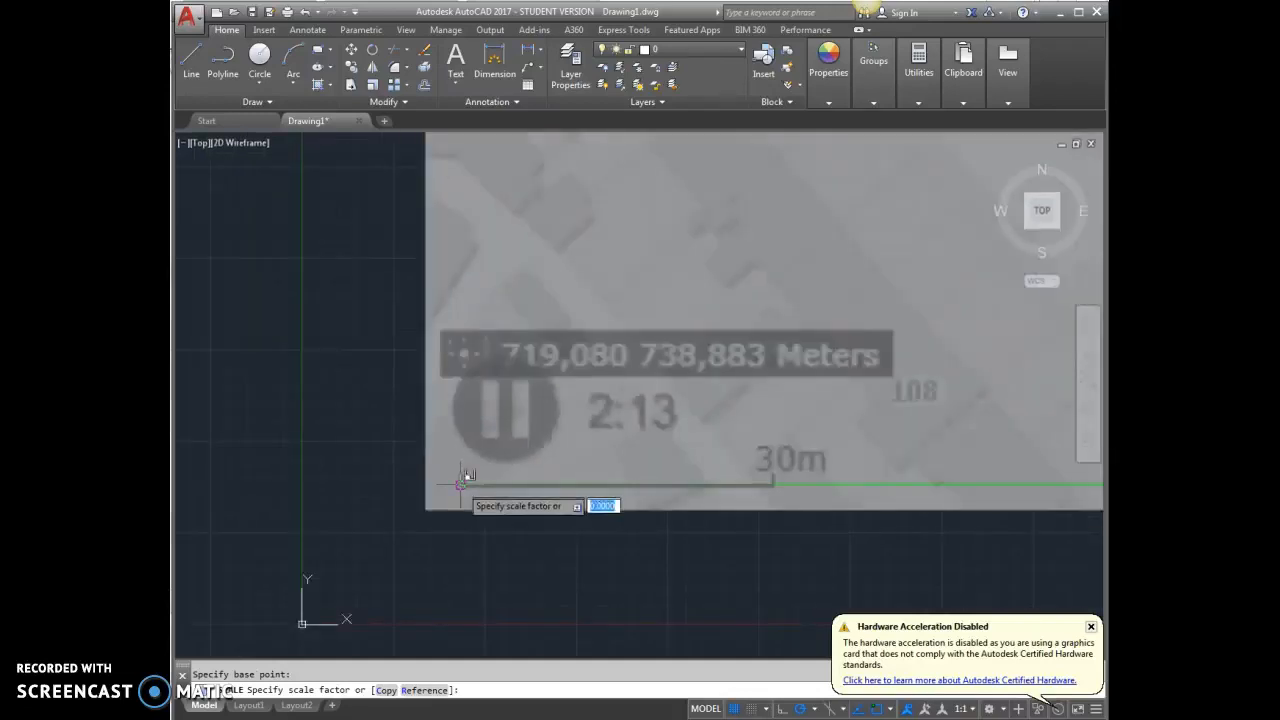
pyautogui.click(320, 706)
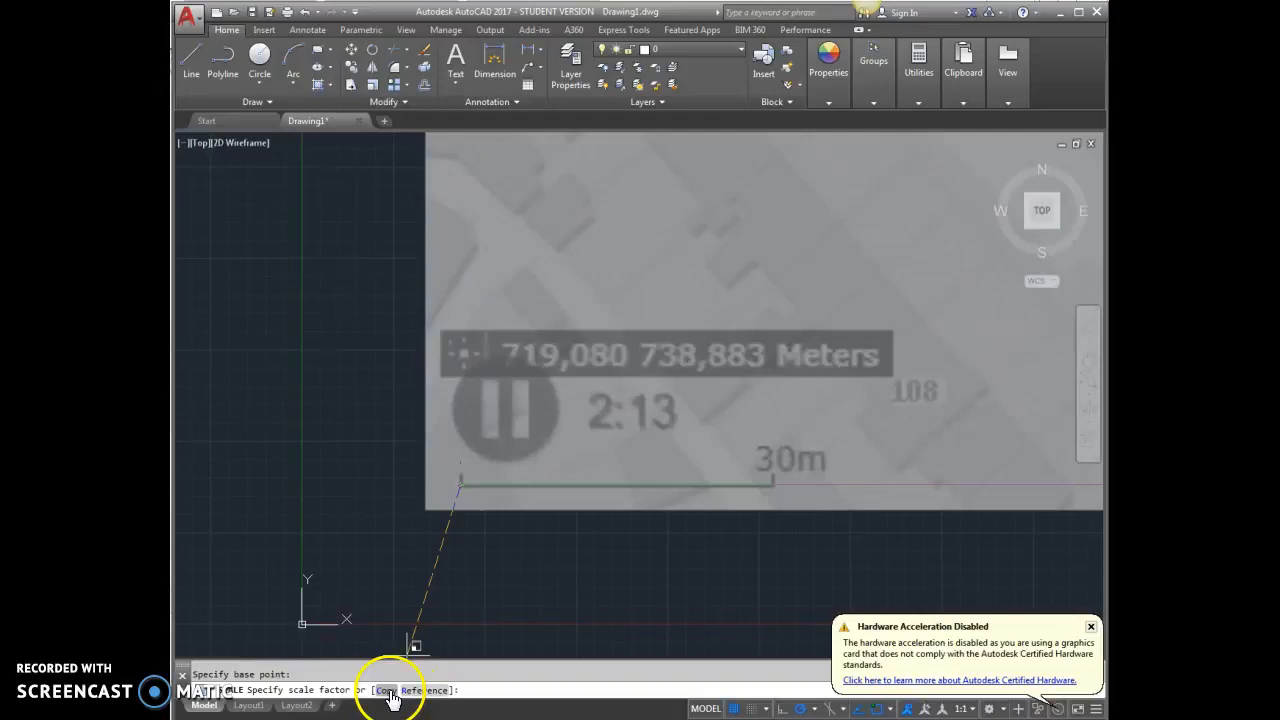
# Scale by reference, taking the scale bar's two ends as reference length and the right end of the 30000-unit line as new length
pyautogui.click(423, 690)
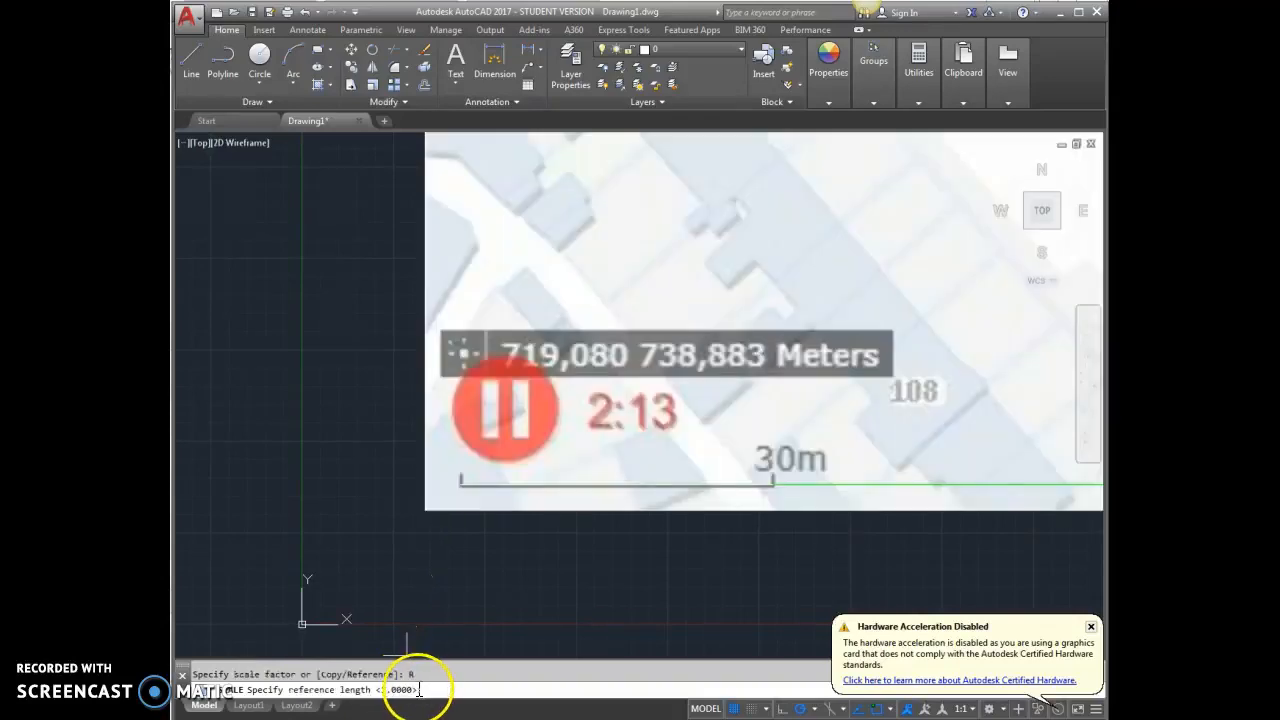
pyautogui.scroll(4, 463, 505)
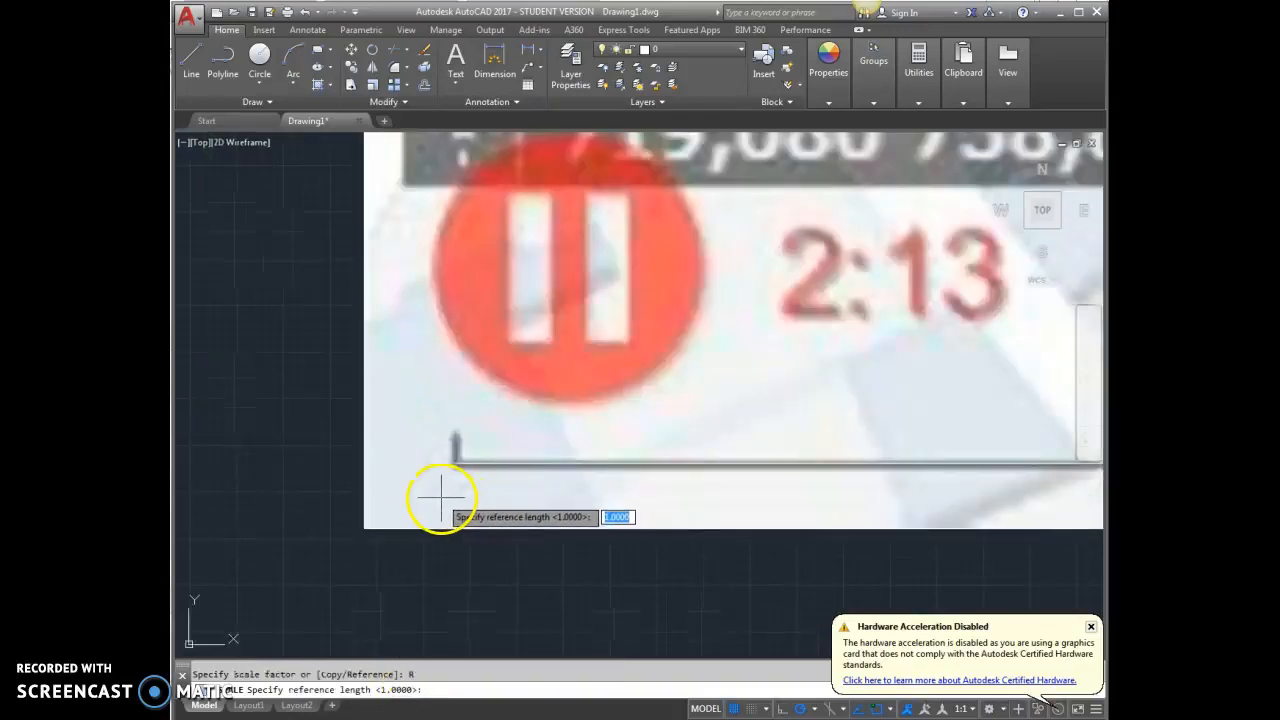
pyautogui.click(454, 462)
pyautogui.scroll(-3, 457, 465)
pyautogui.scroll(4, 620, 460)
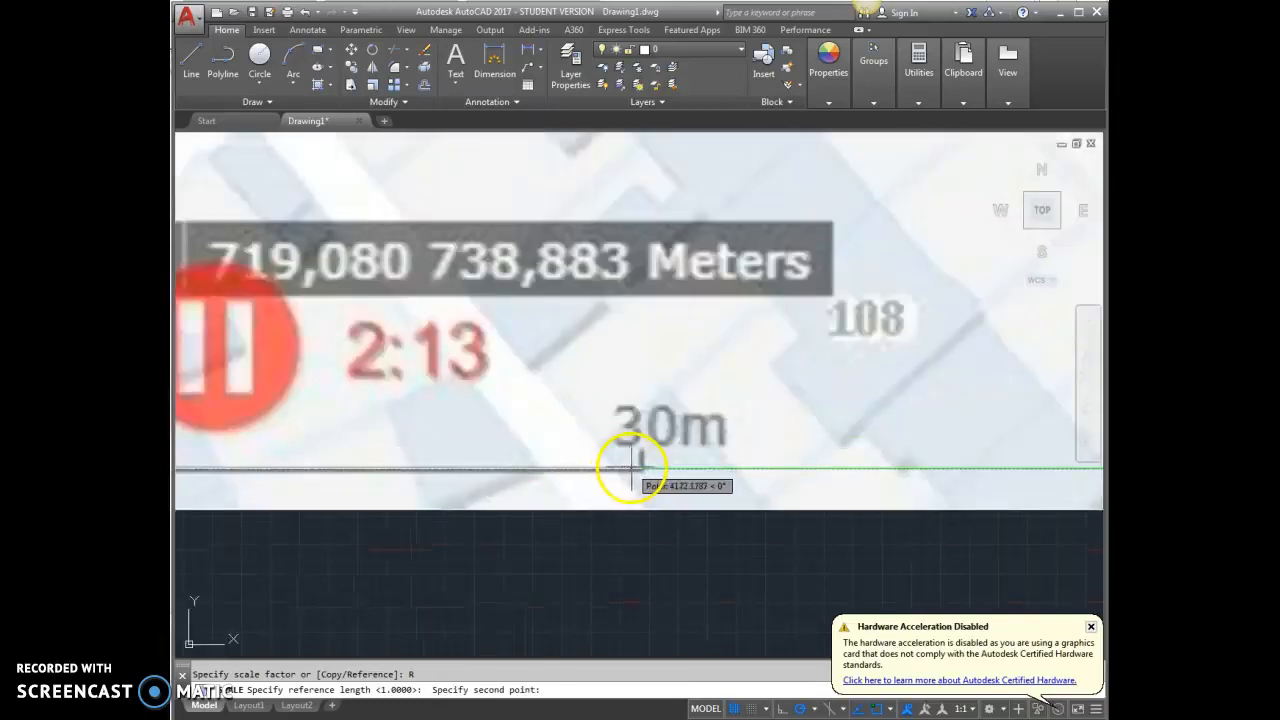
pyautogui.click(632, 466)
pyautogui.scroll(-5, 640, 470)
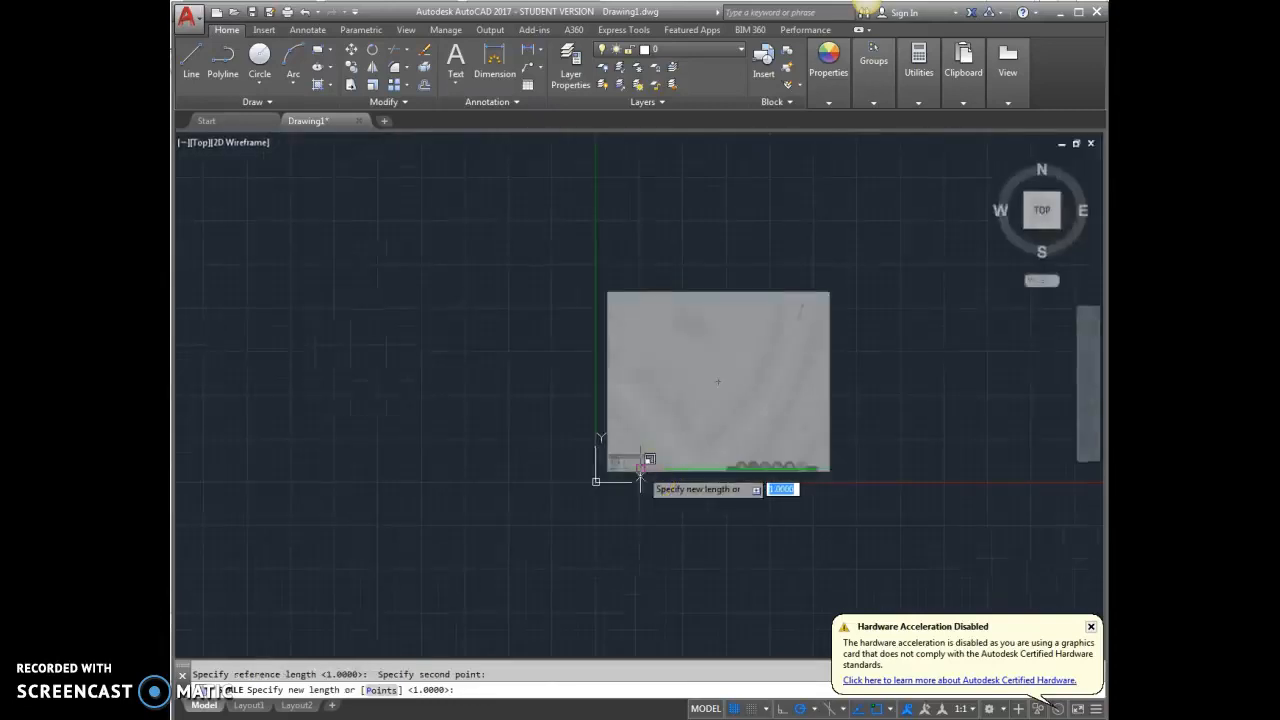
pyautogui.scroll(5, 831, 466)
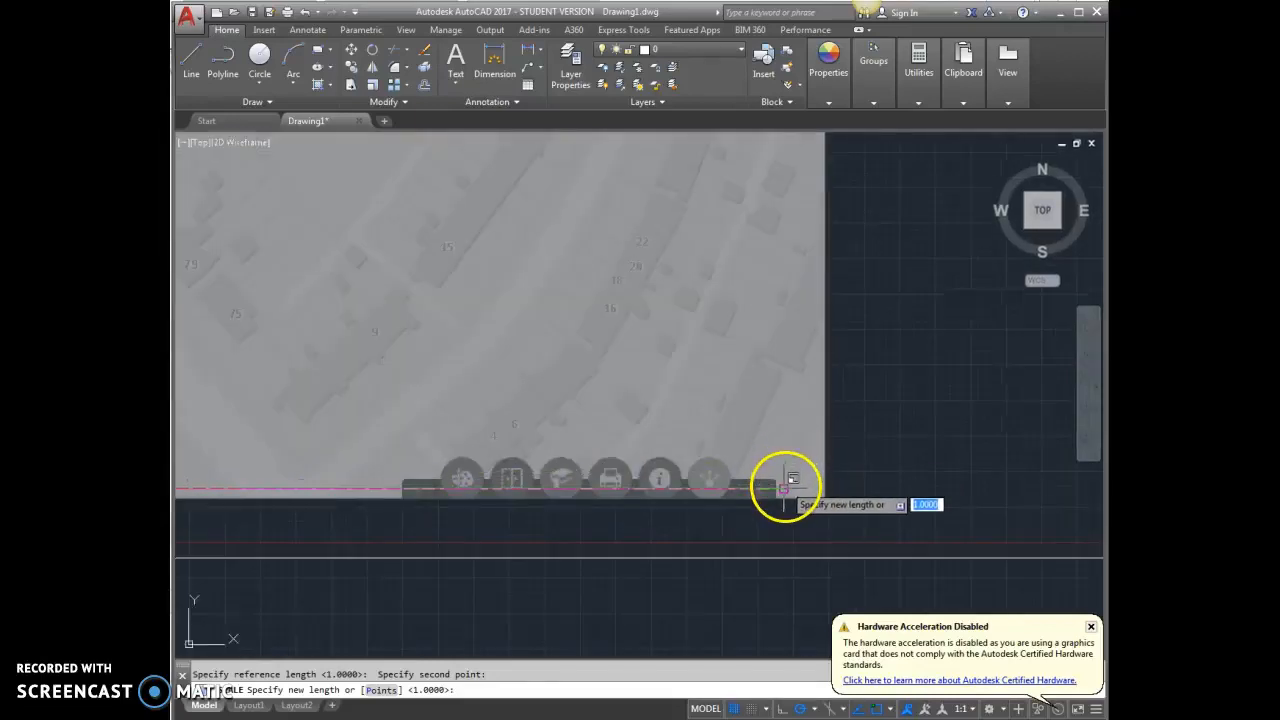
pyautogui.click(784, 489)
# Examine the scaled map and its 30 m scale bar, and try to measure the bar's length with a distance command
pyautogui.scroll(-6, 785, 543)
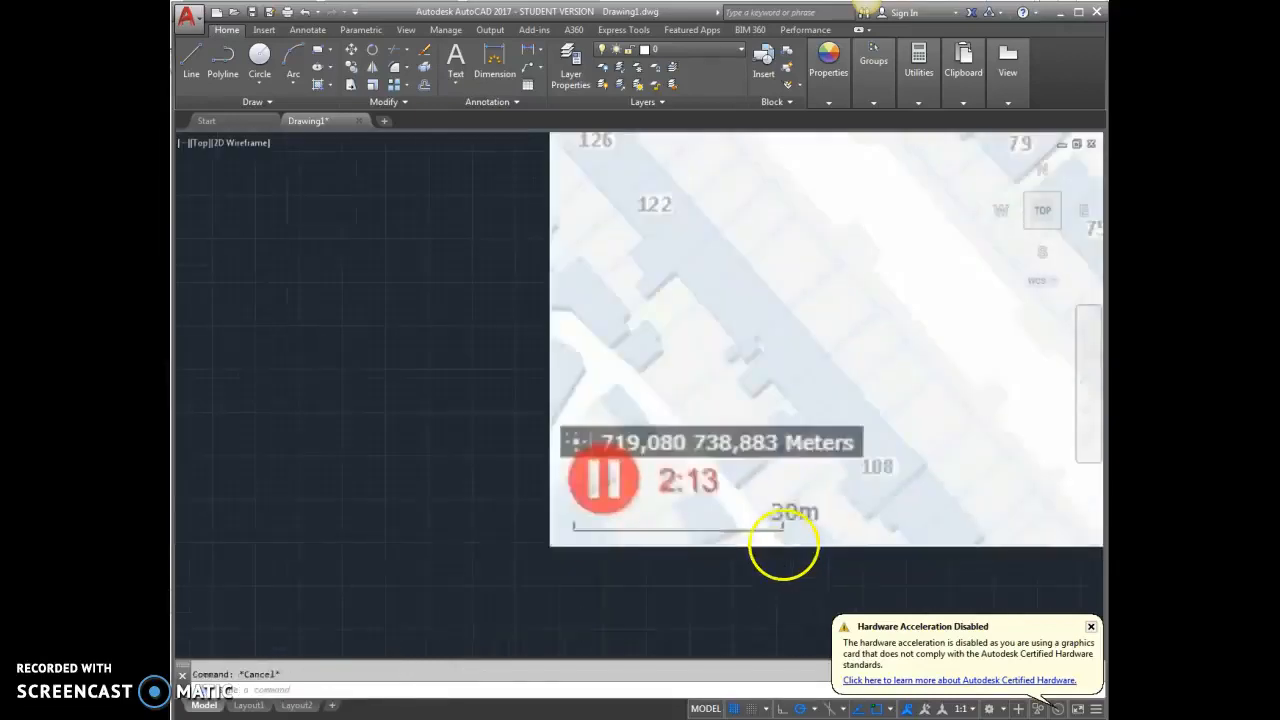
pyautogui.scroll(4, 854, 534)
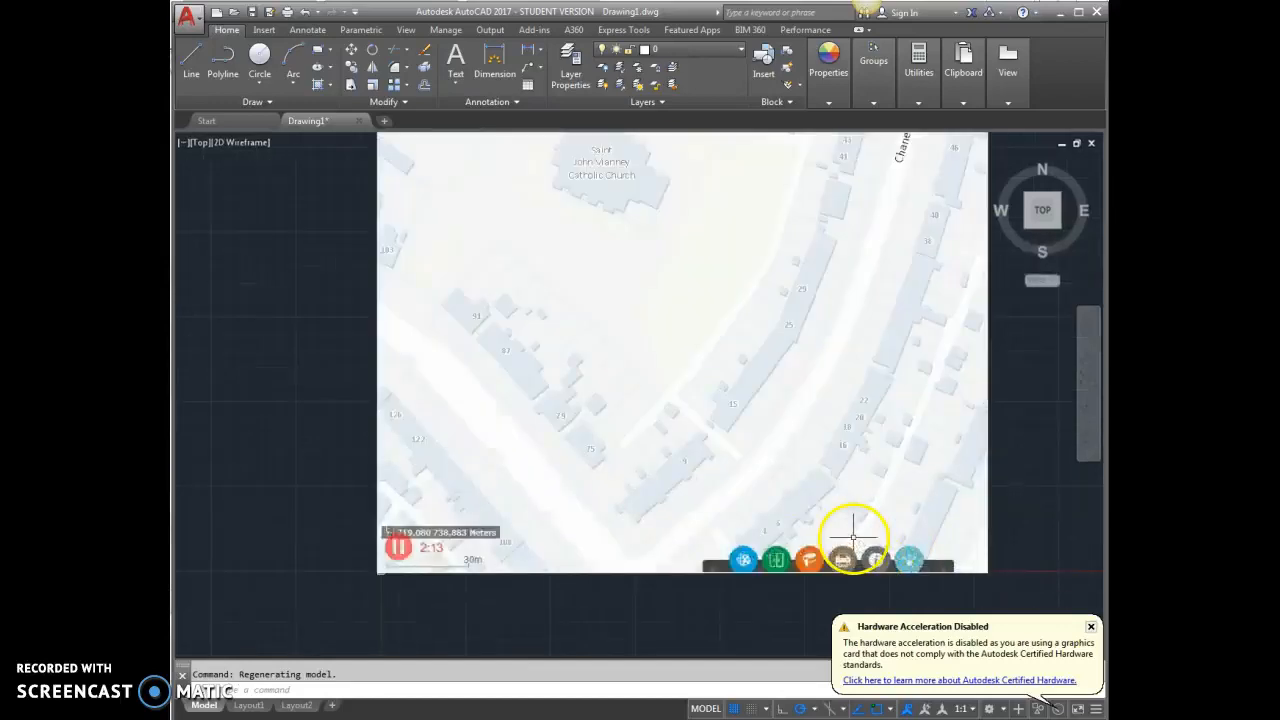
pyautogui.scroll(-2, 806, 534)
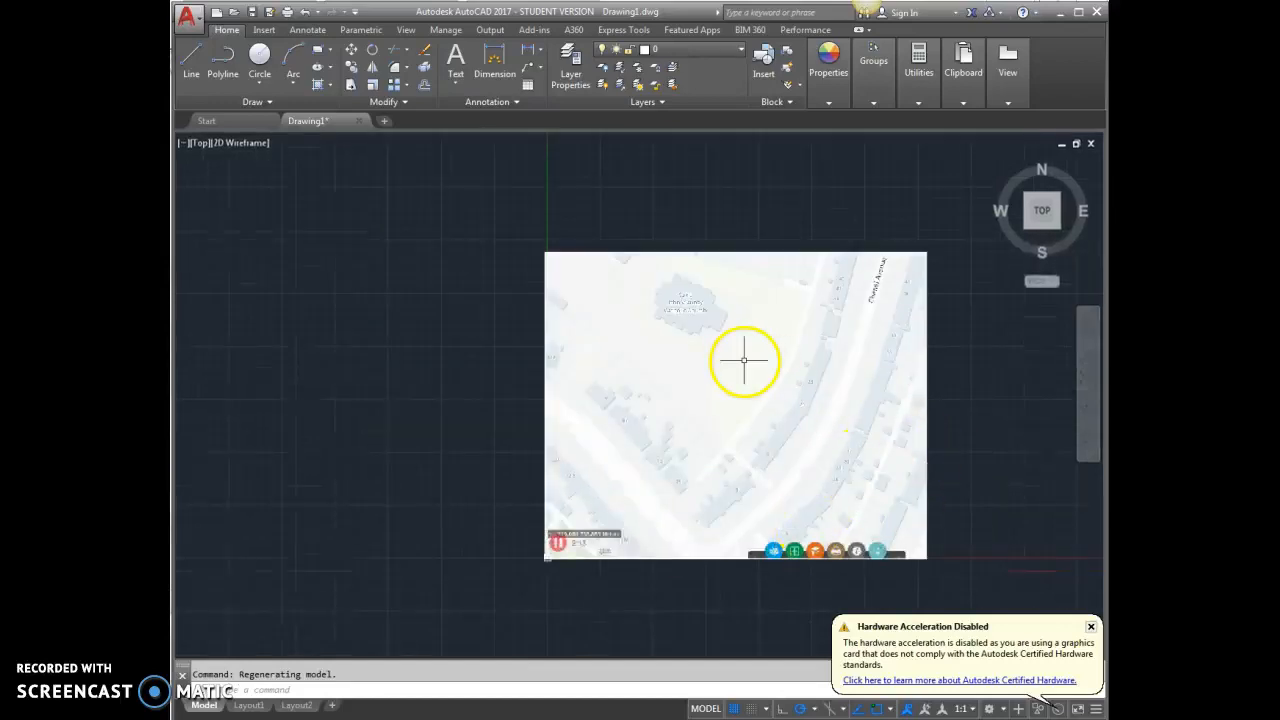
pyautogui.scroll(5, 559, 565)
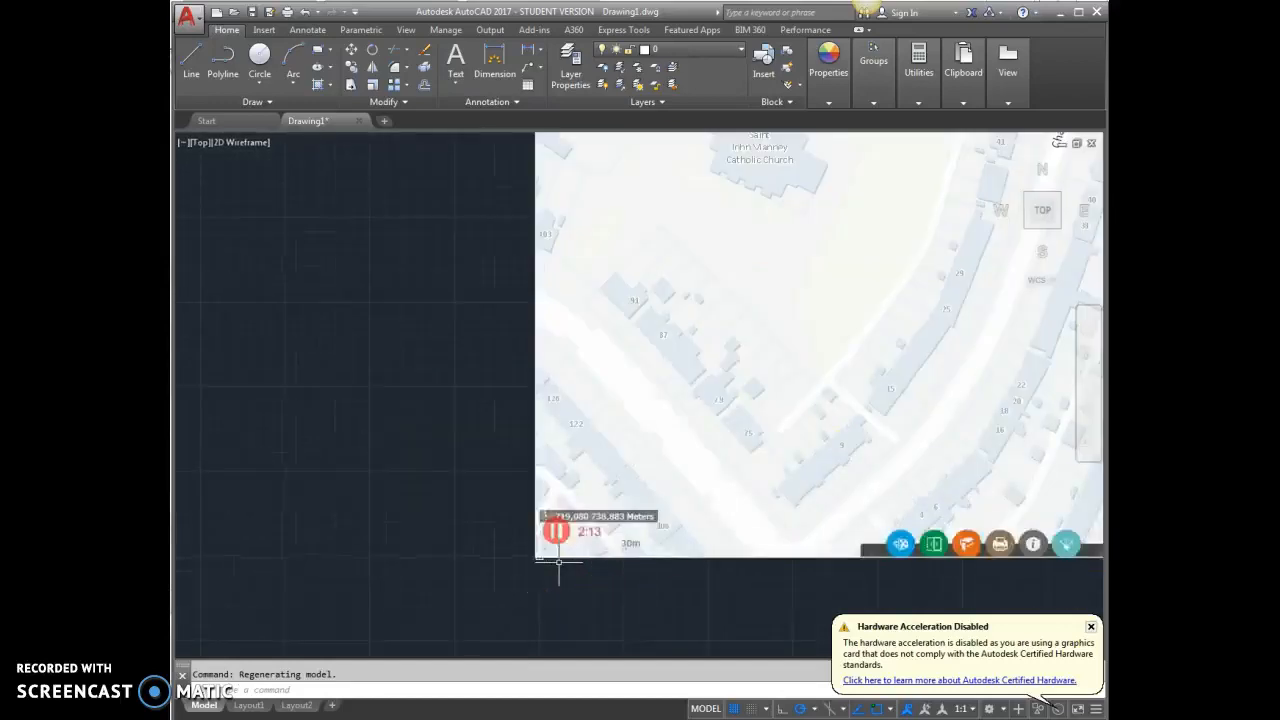
pyautogui.scroll(4, 735, 574)
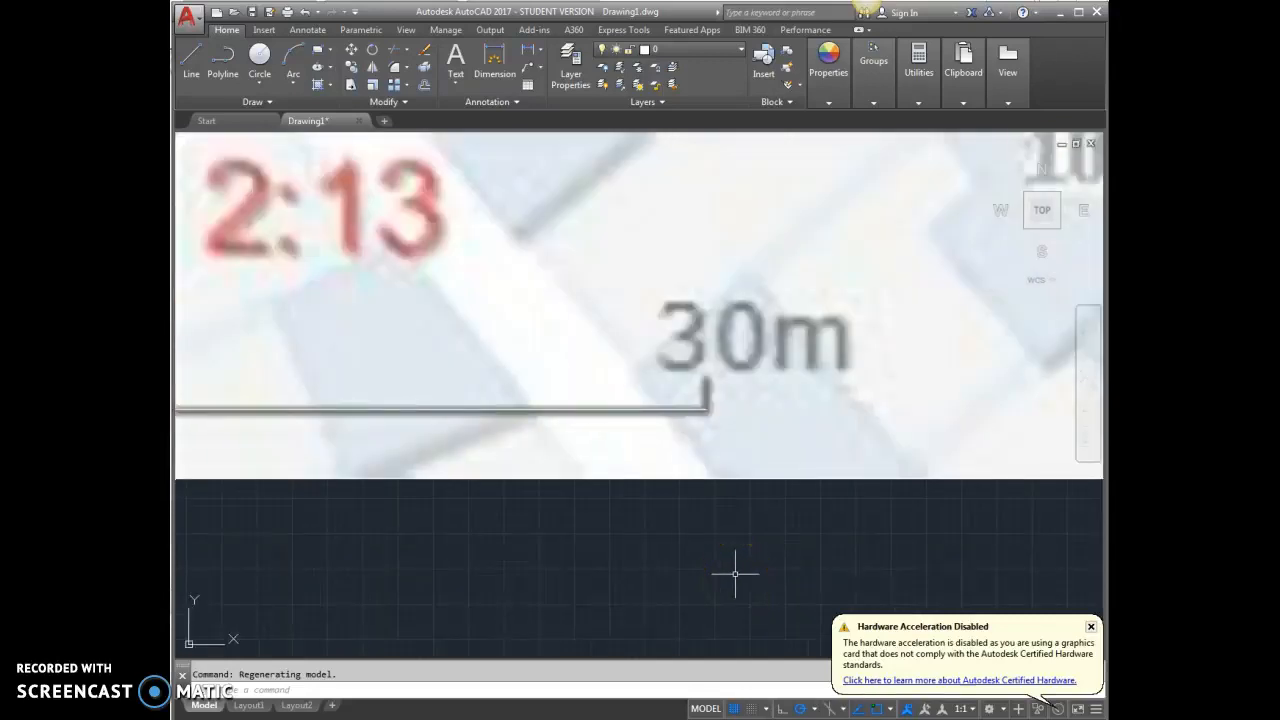
pyautogui.scroll(-2, 850, 480)
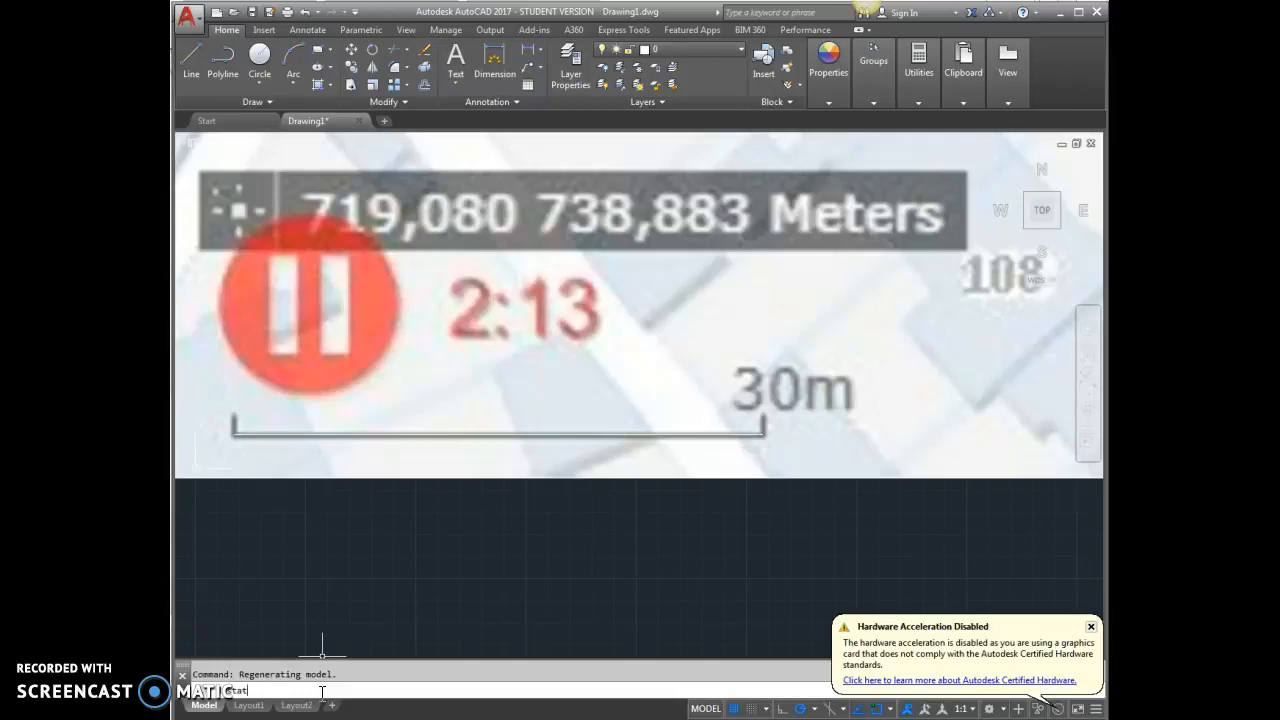
pyautogui.press('BackSpace')
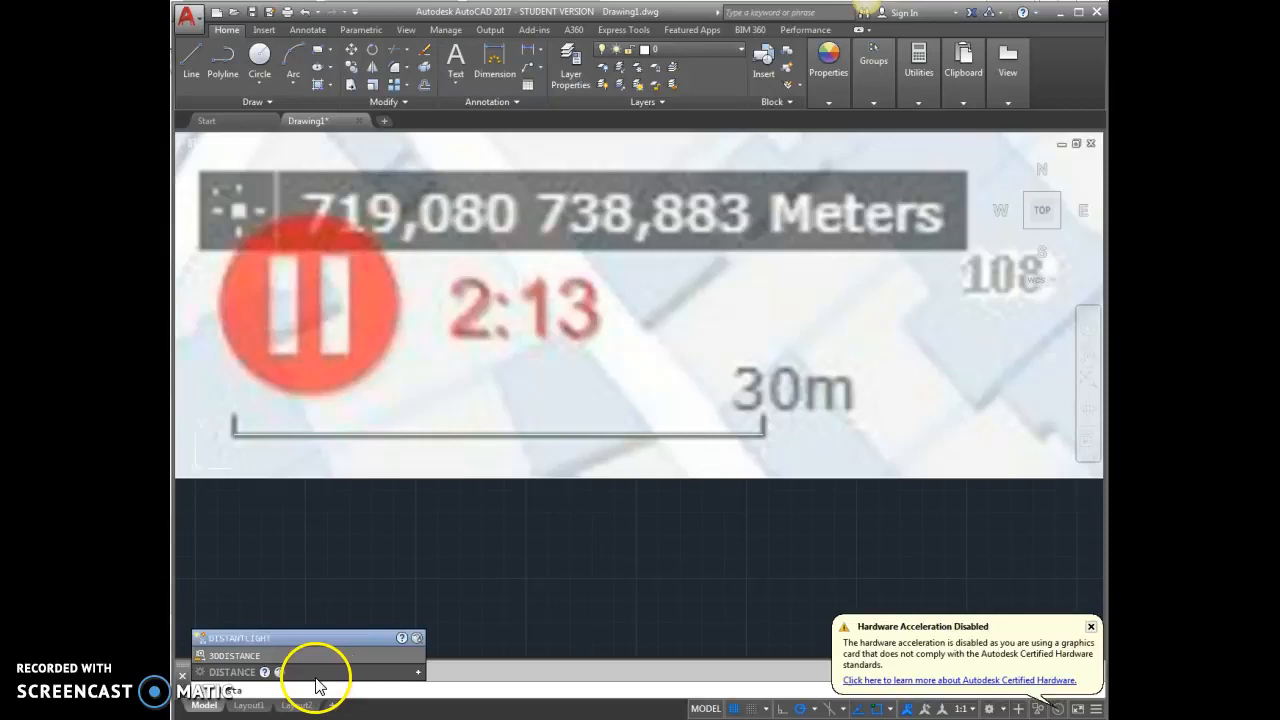
pyautogui.click(250, 671)
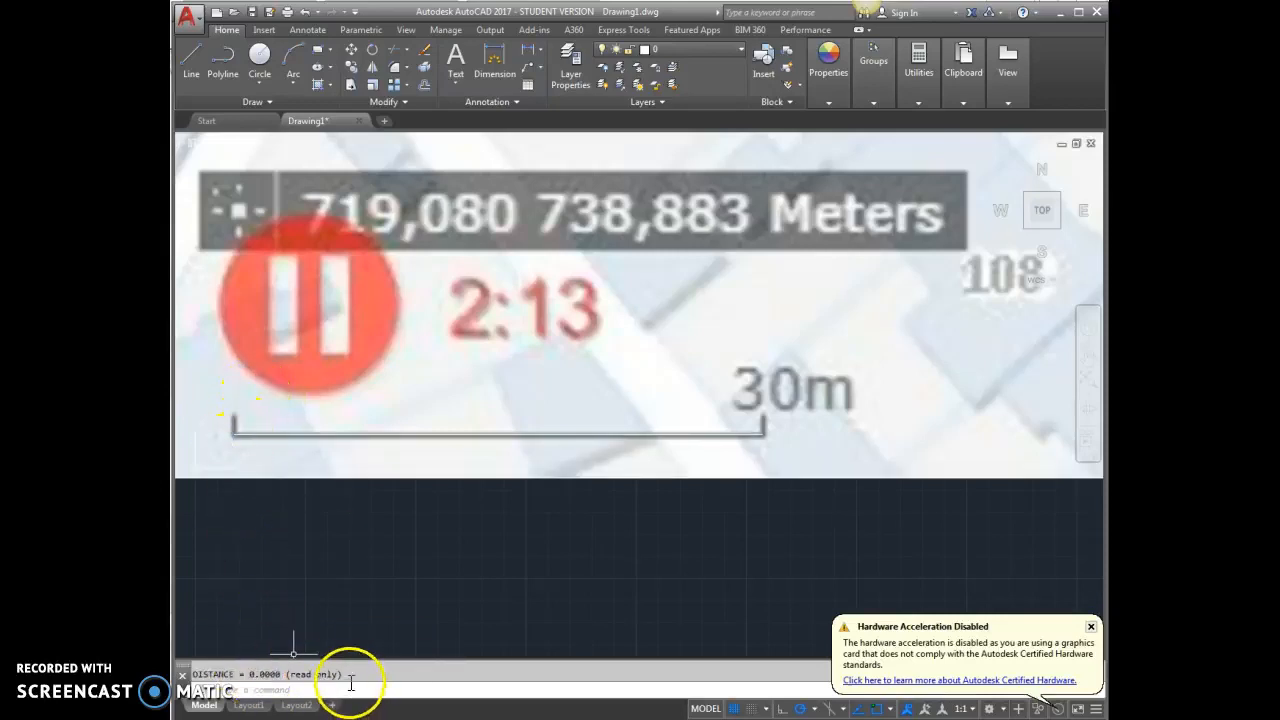
pyautogui.press('Escape')
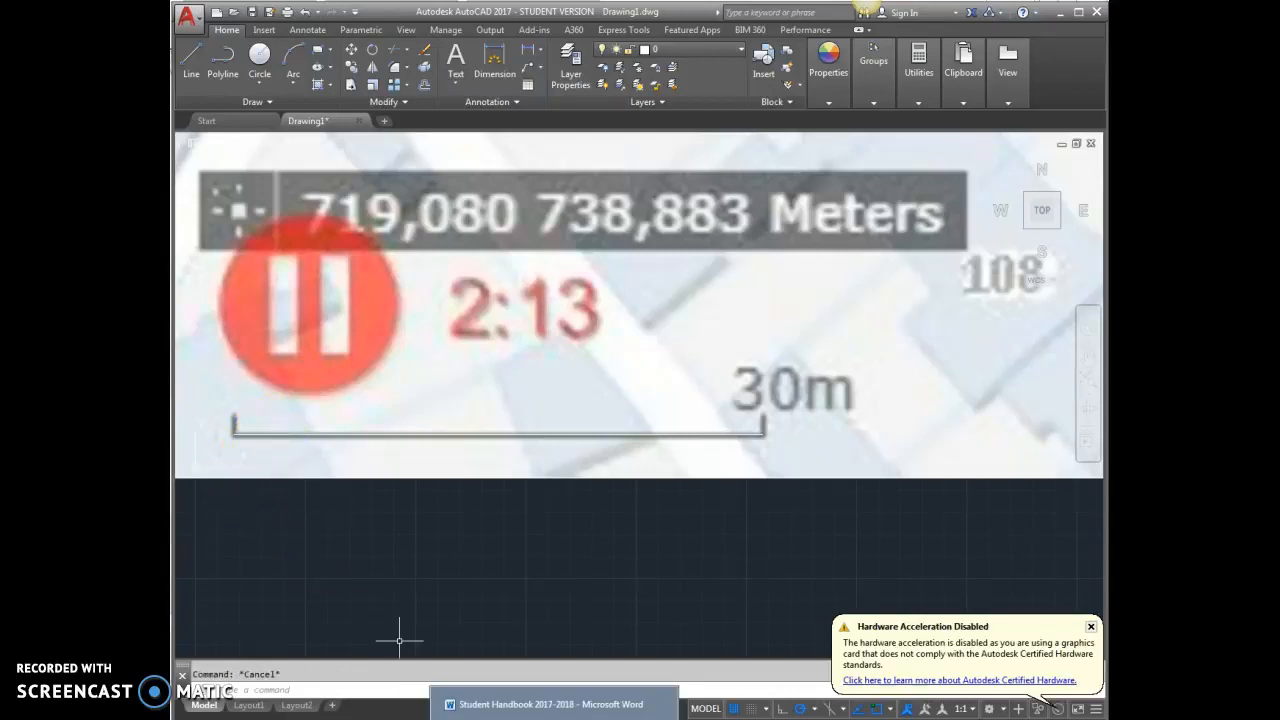
# Dimension the map's 30 m scale bar from its left end to its right end, placing the dimension line just above the bar
pyautogui.write('d')
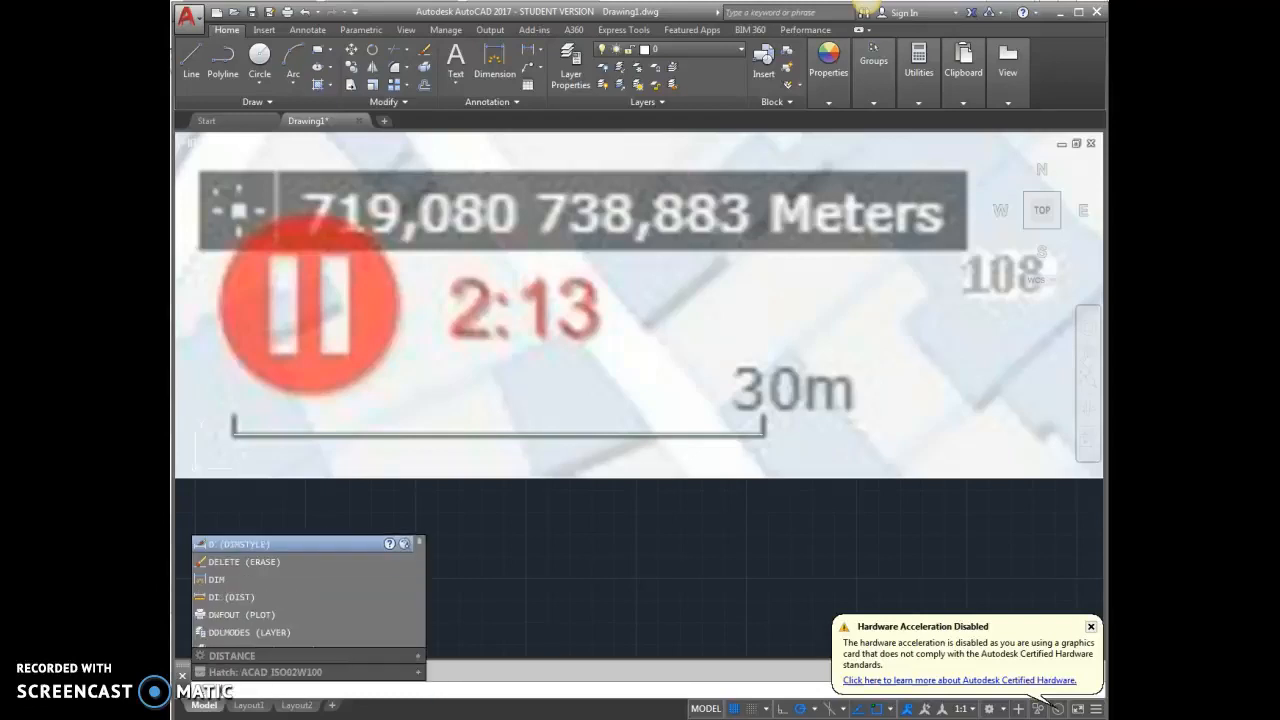
pyautogui.press('Escape')
pyautogui.write('dim')
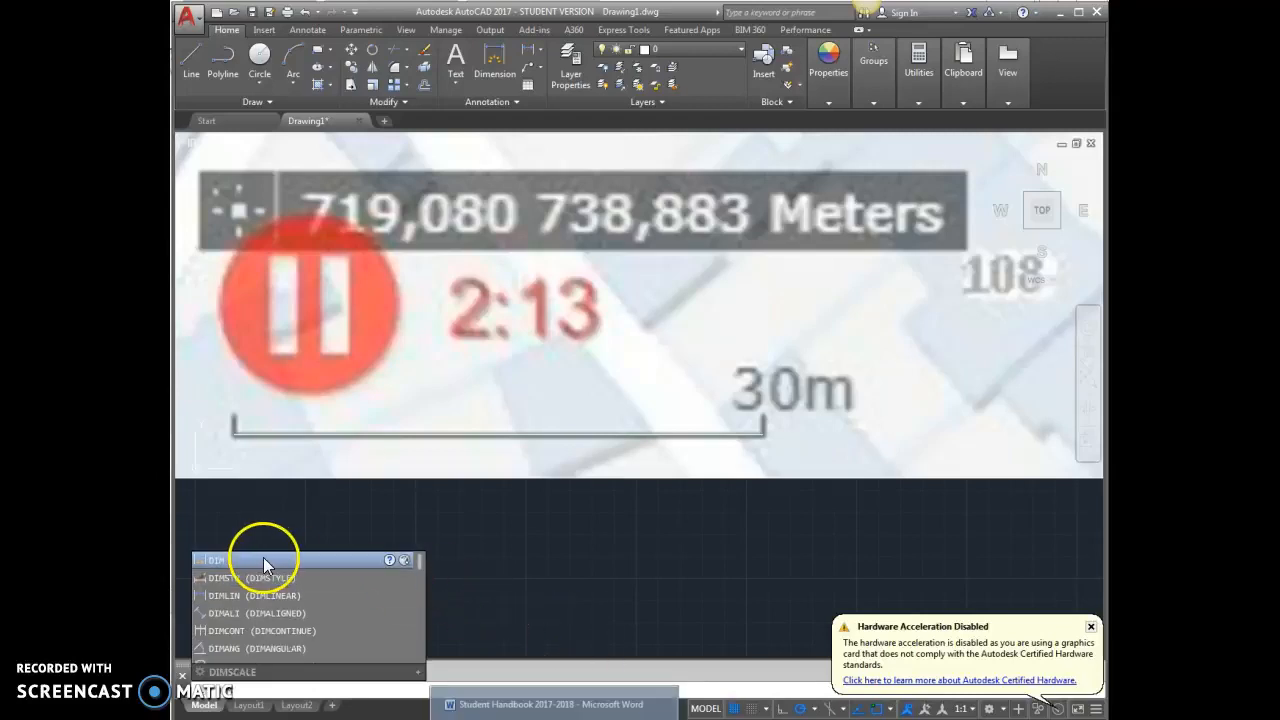
pyautogui.press('Escape')
pyautogui.press('Return')
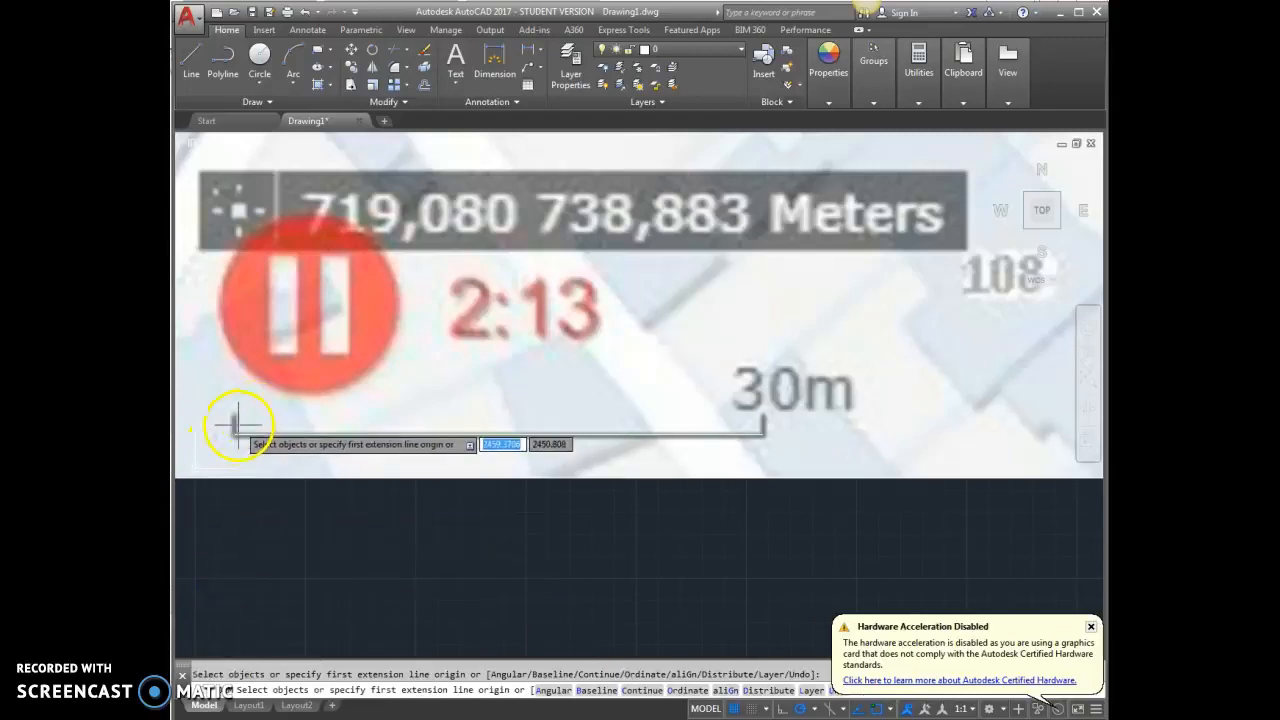
pyautogui.click(235, 435)
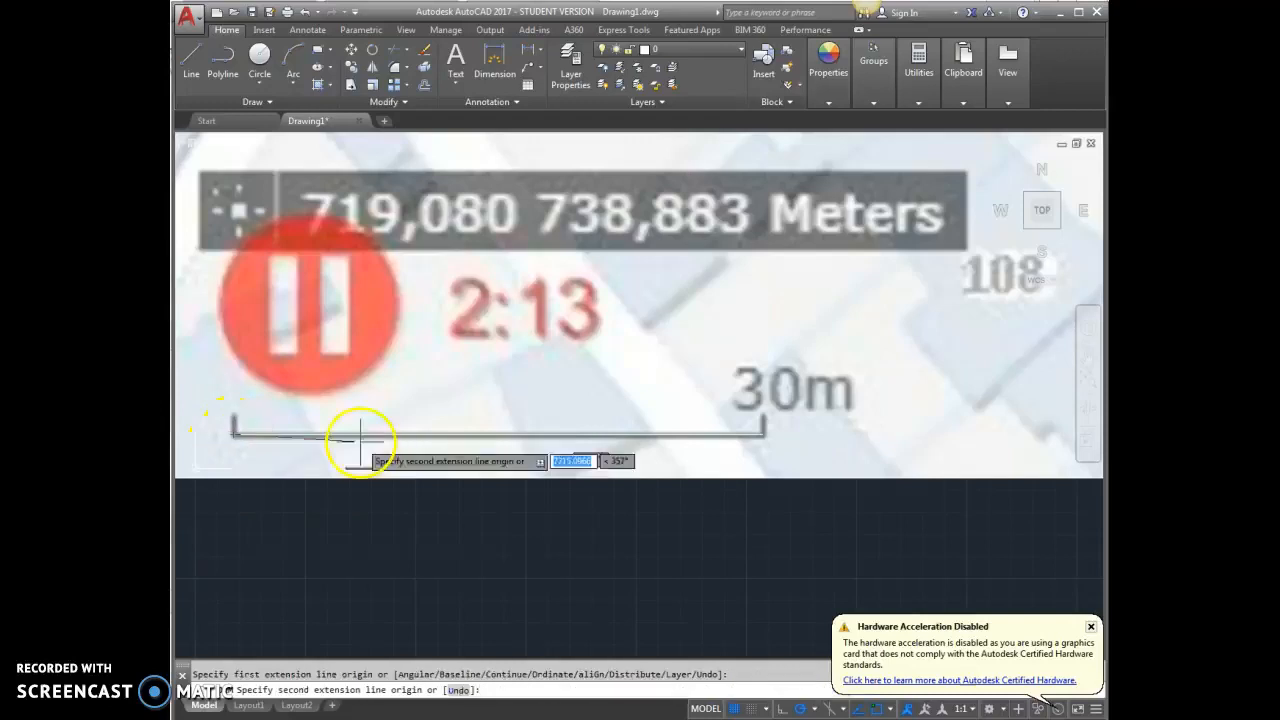
pyautogui.click(763, 432)
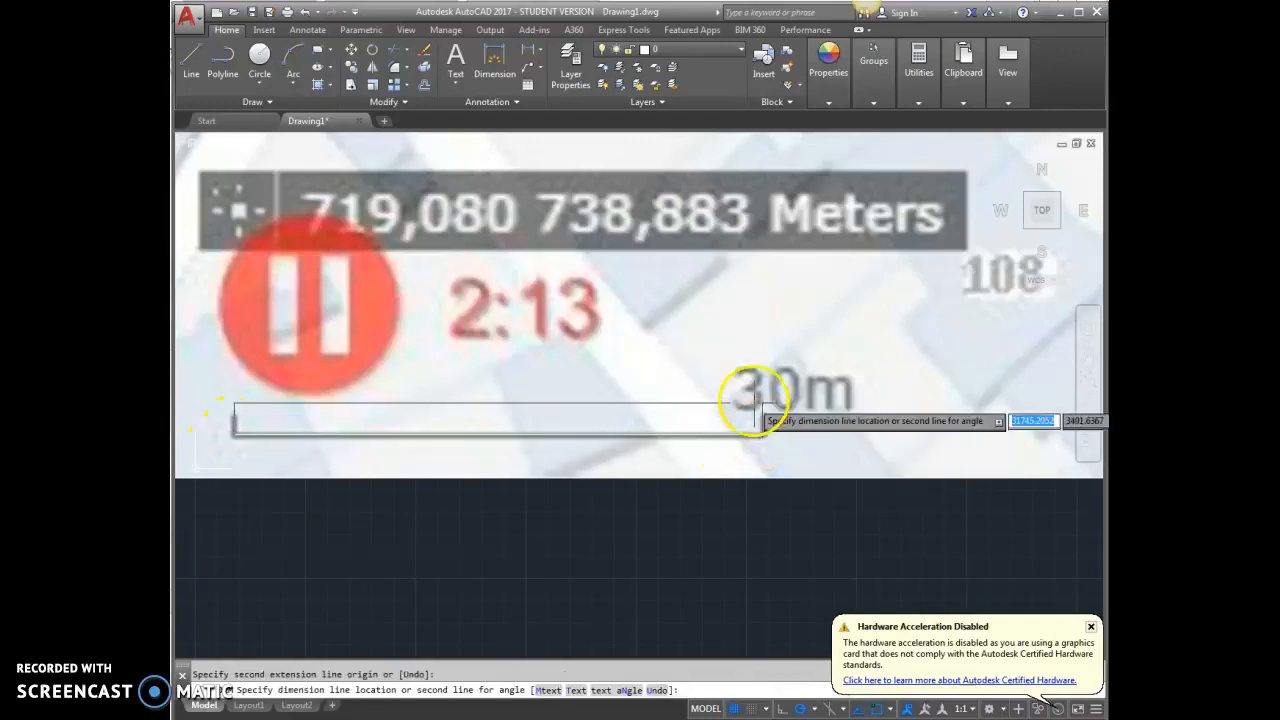
pyautogui.click(745, 378)
pyautogui.press('Return')
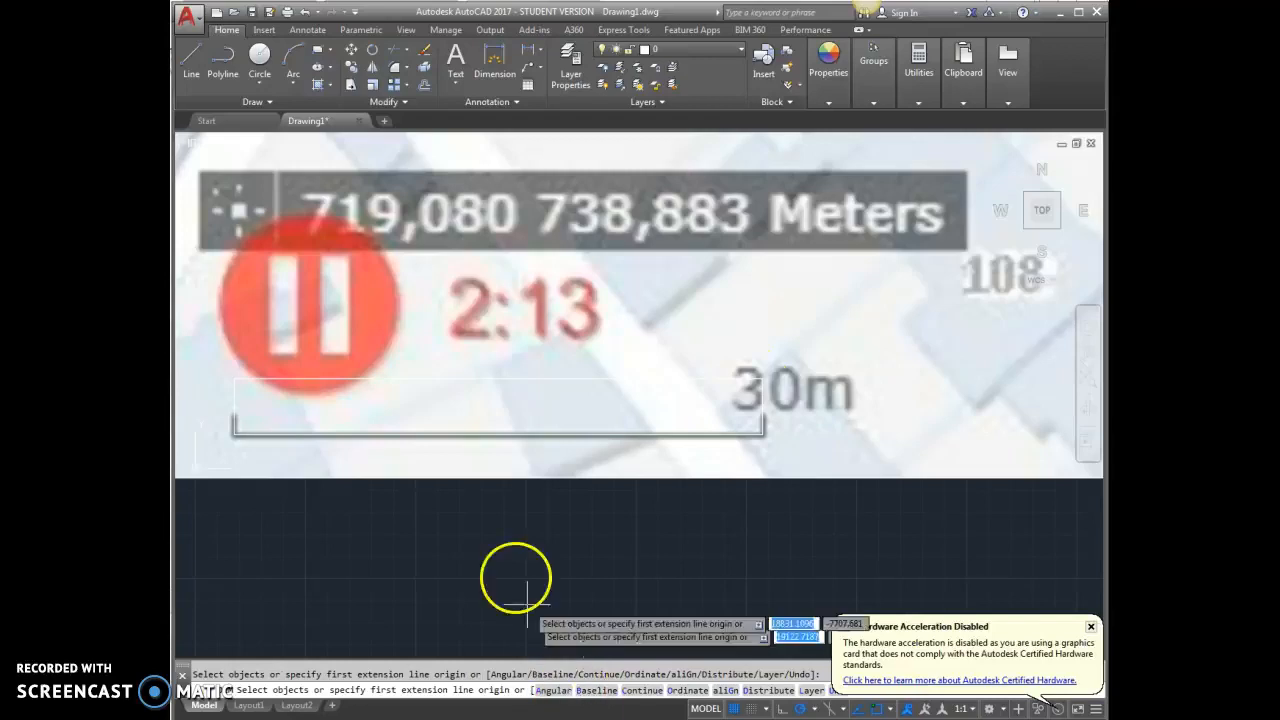
pyautogui.press('Escape')
# Select the scale bar's dimension and examine its text to check the length
pyautogui.click(498, 378)
pyautogui.scroll(10, 488, 369)
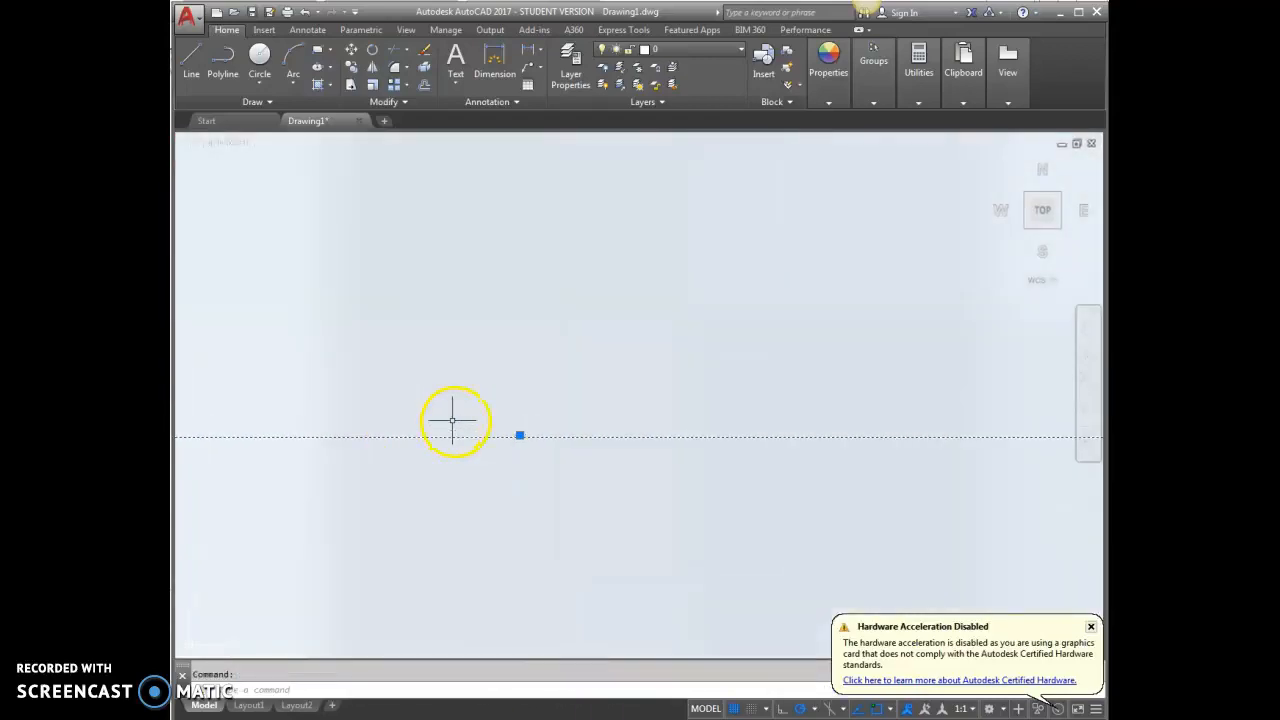
pyautogui.scroll(-10, 576, 458)
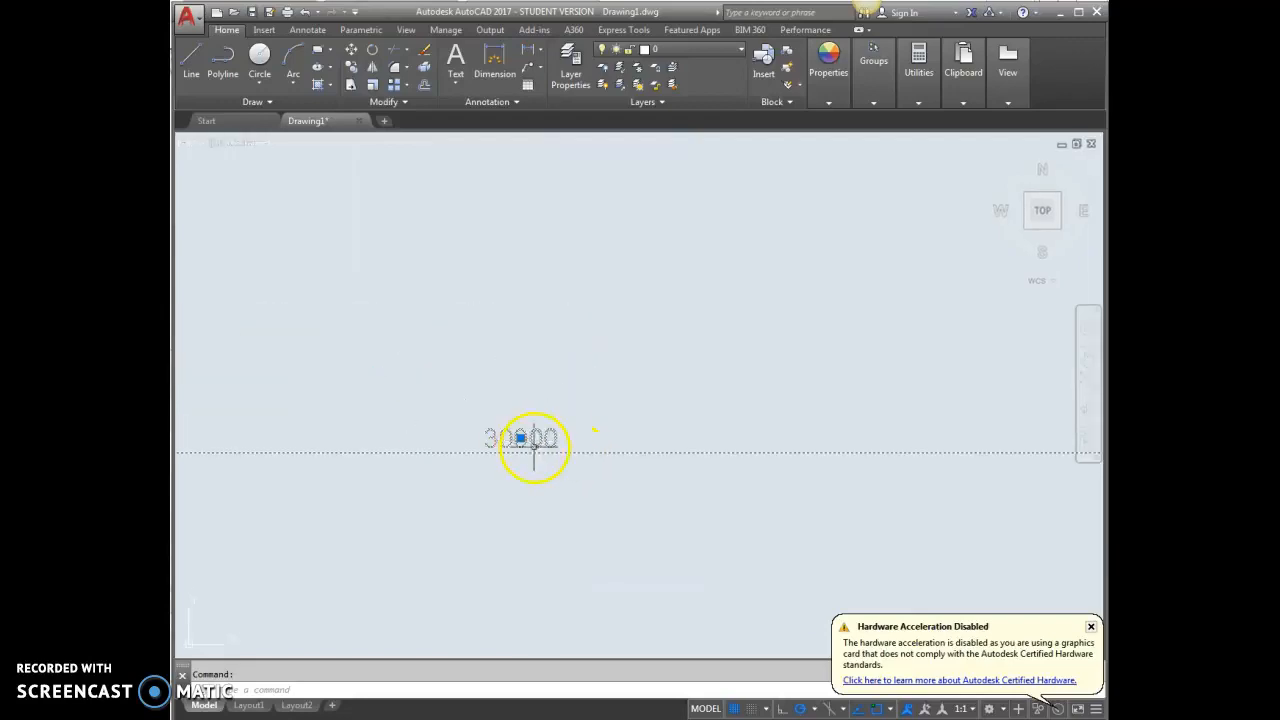
pyautogui.scroll(-5, 524, 434)
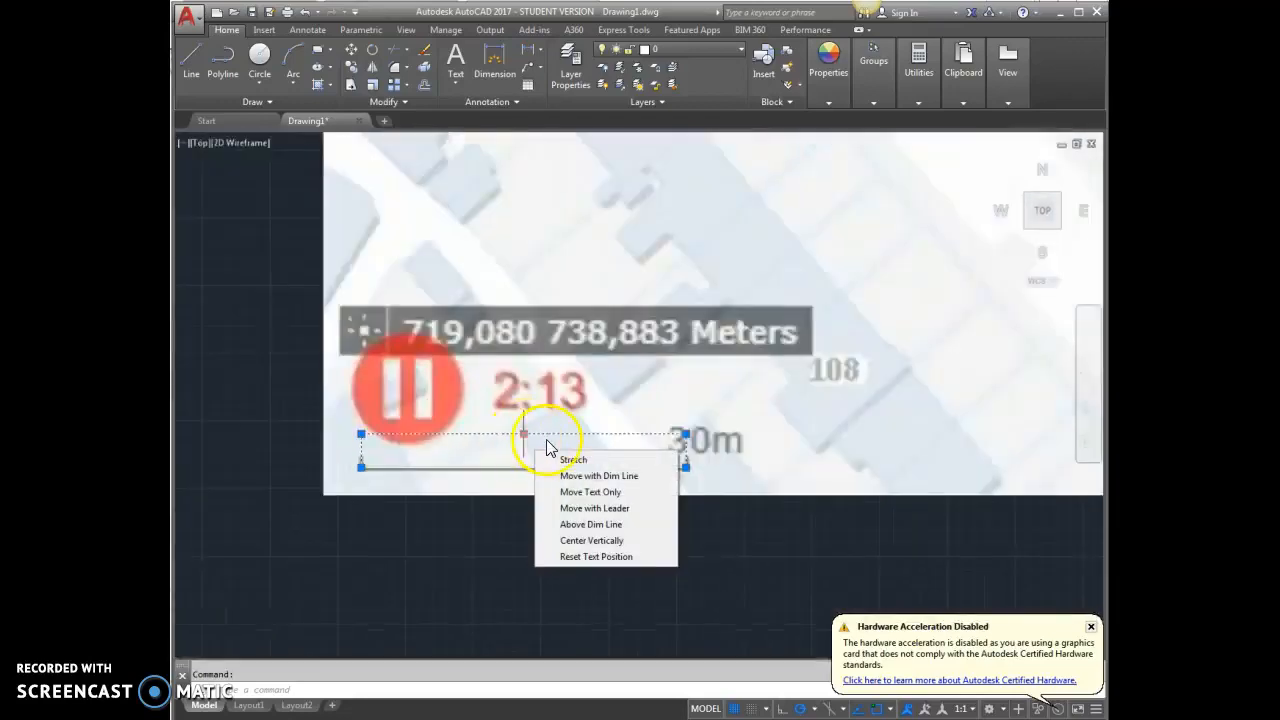
pyautogui.scroll(-10, 450, 505)
pyautogui.press('Escape')
pyautogui.scroll(8, 669, 370)
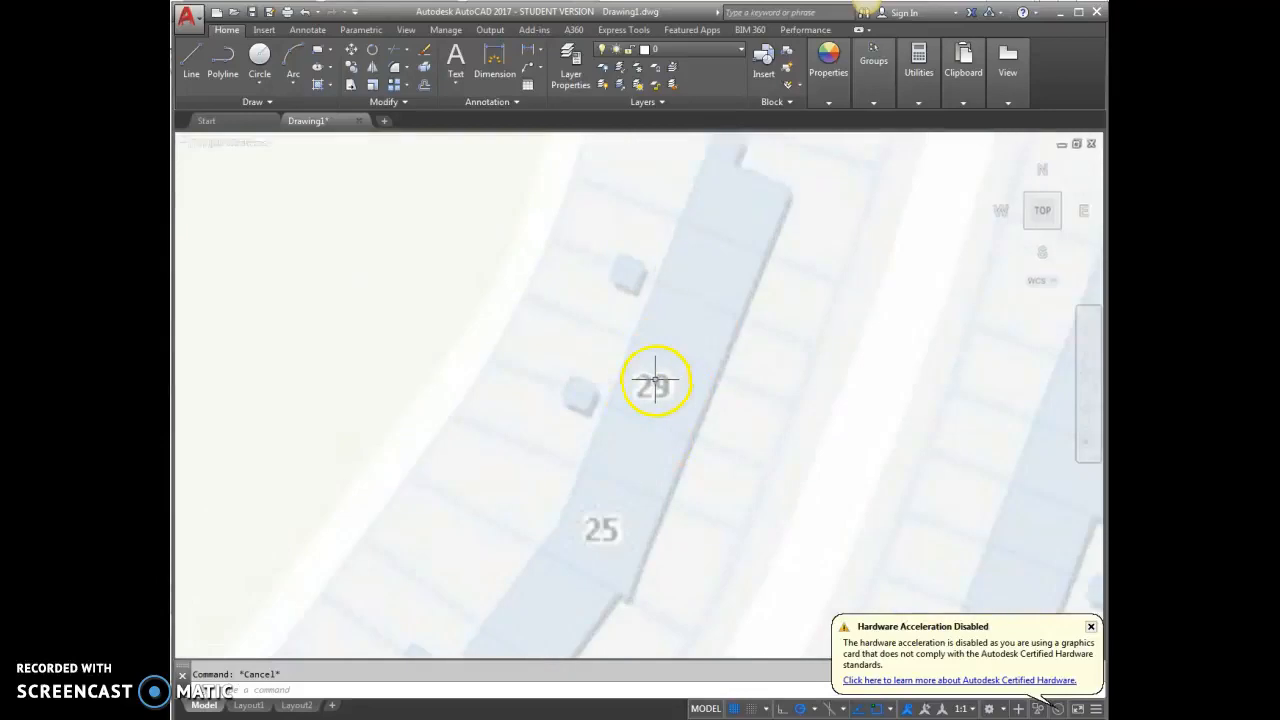
pyautogui.scroll(-2, 648, 414)
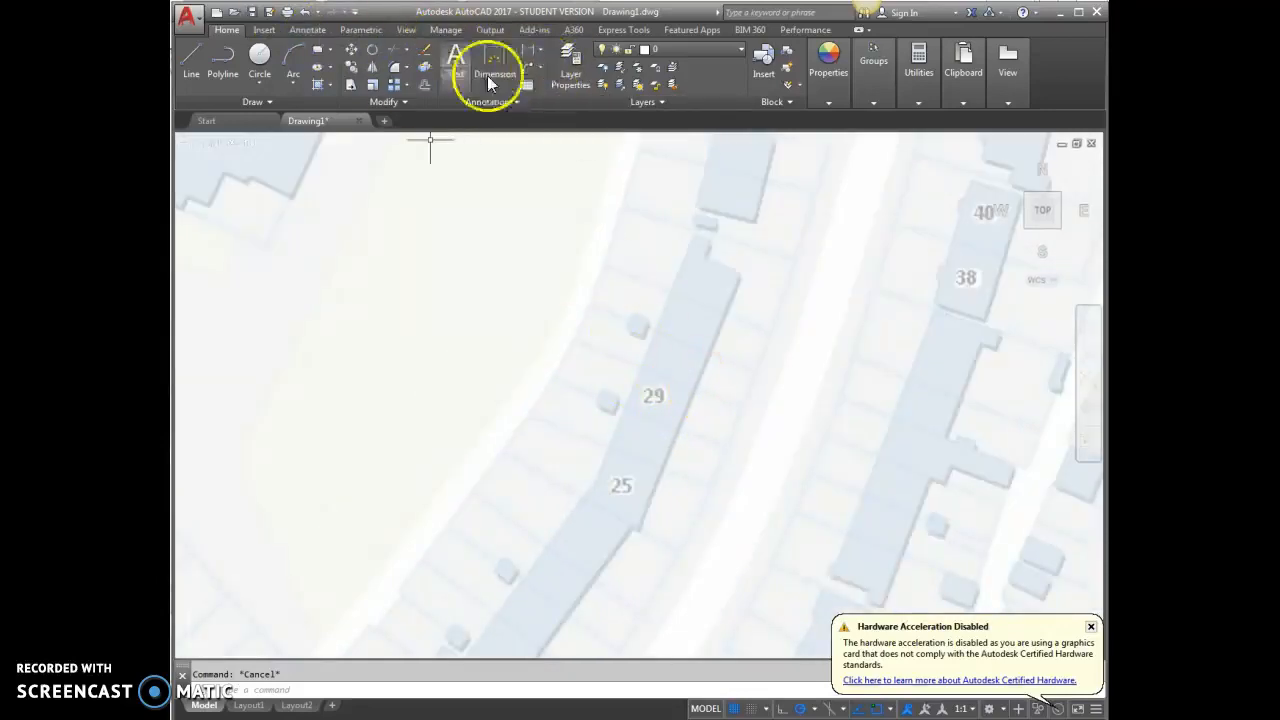
pyautogui.click(591, 303)
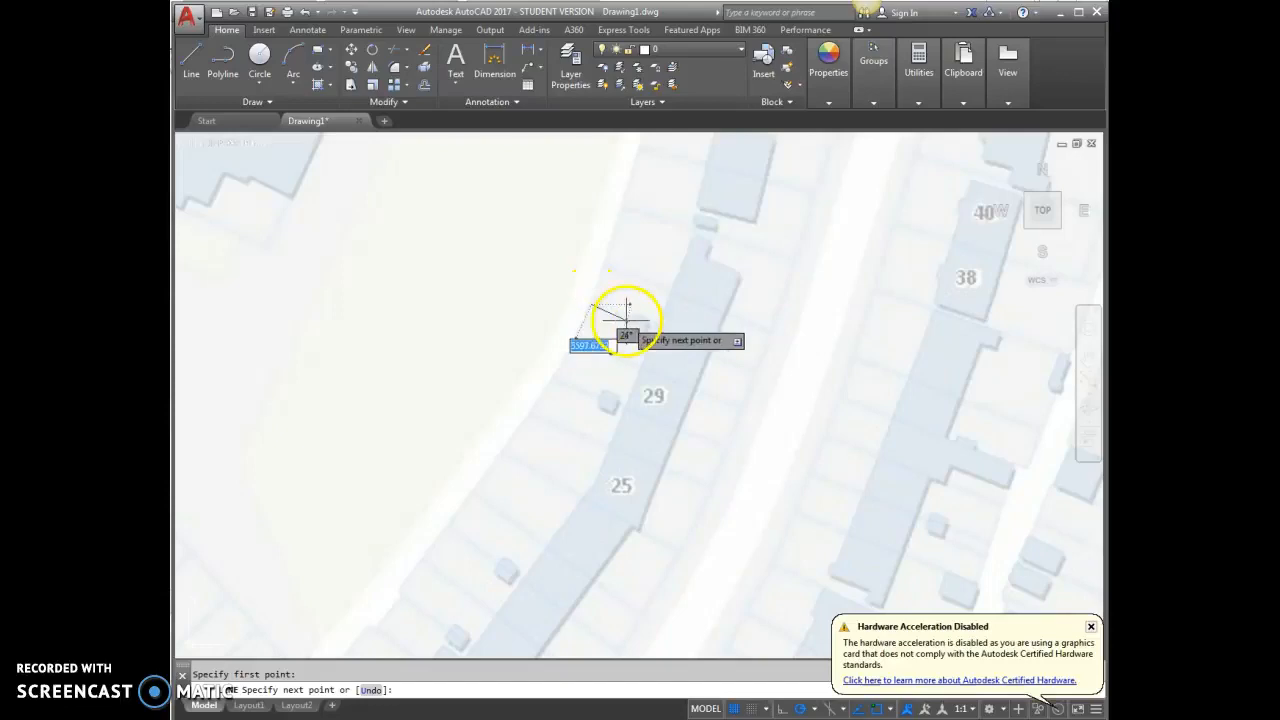
pyautogui.click(755, 375)
pyautogui.press('Escape')
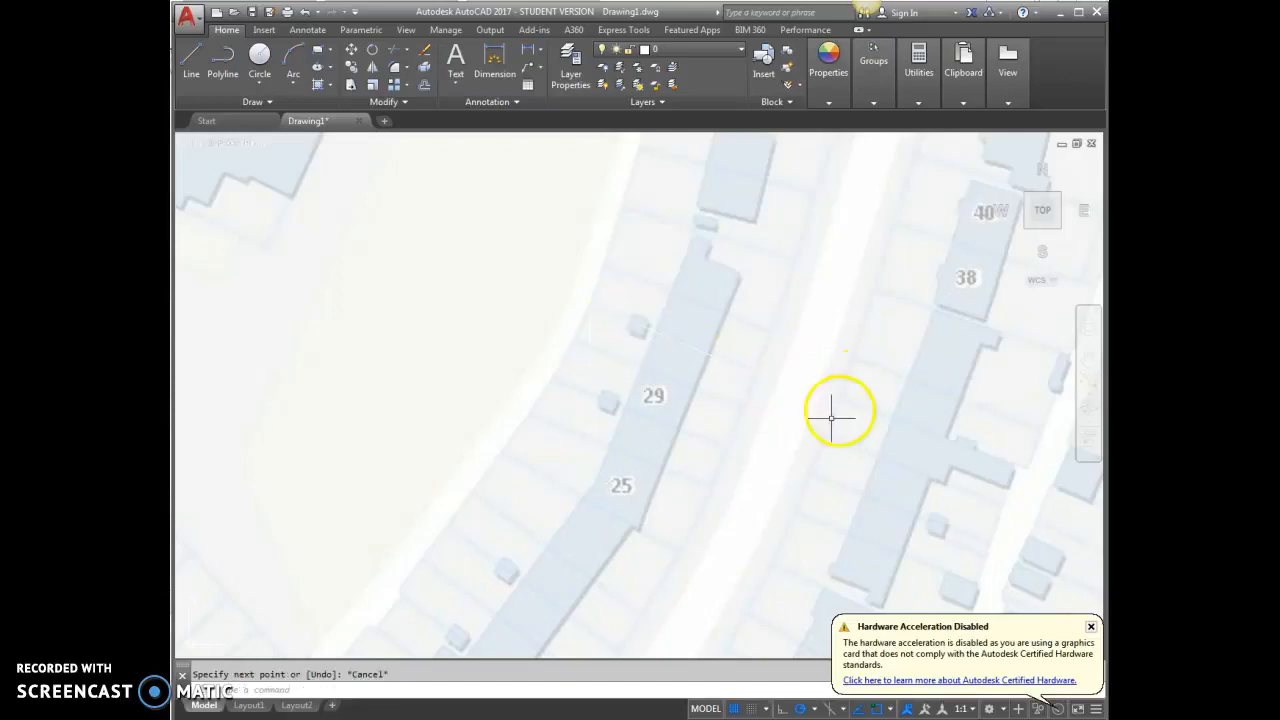
# Assign the new line across the plot to the "scale" layer
pyautogui.click(728, 364)
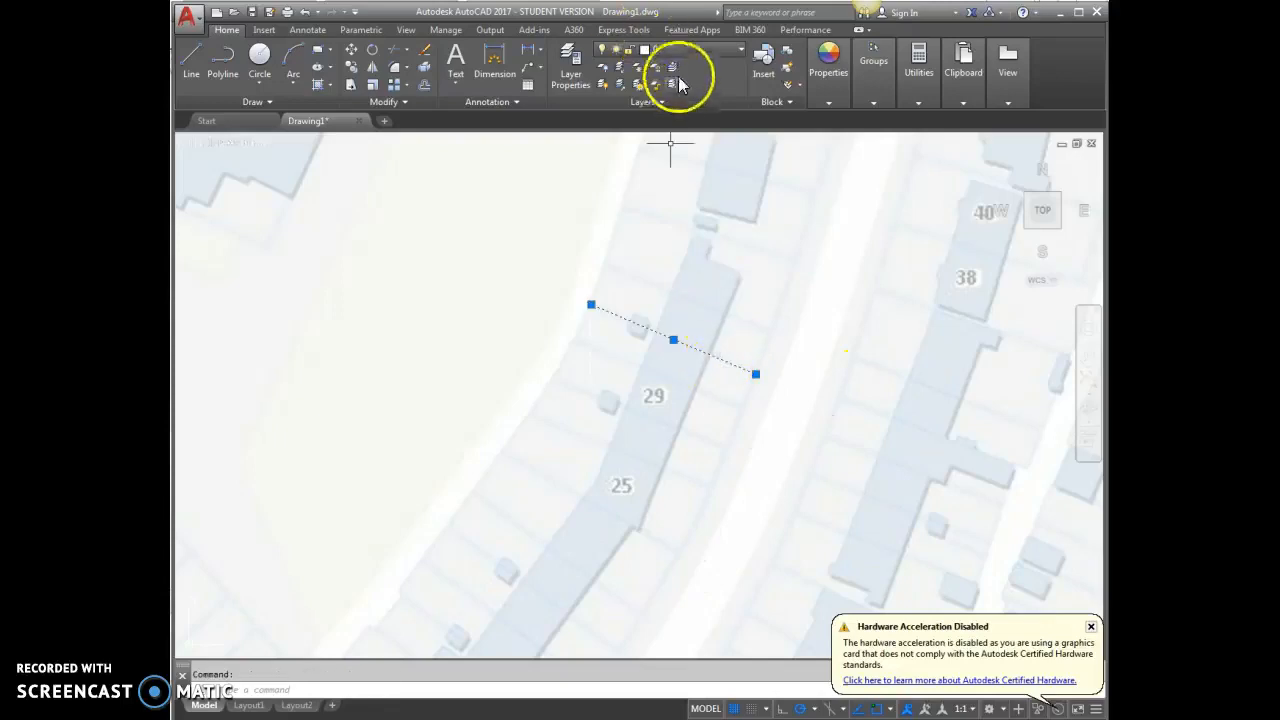
pyautogui.click(680, 51)
pyautogui.click(664, 106)
pyautogui.press('Escape')
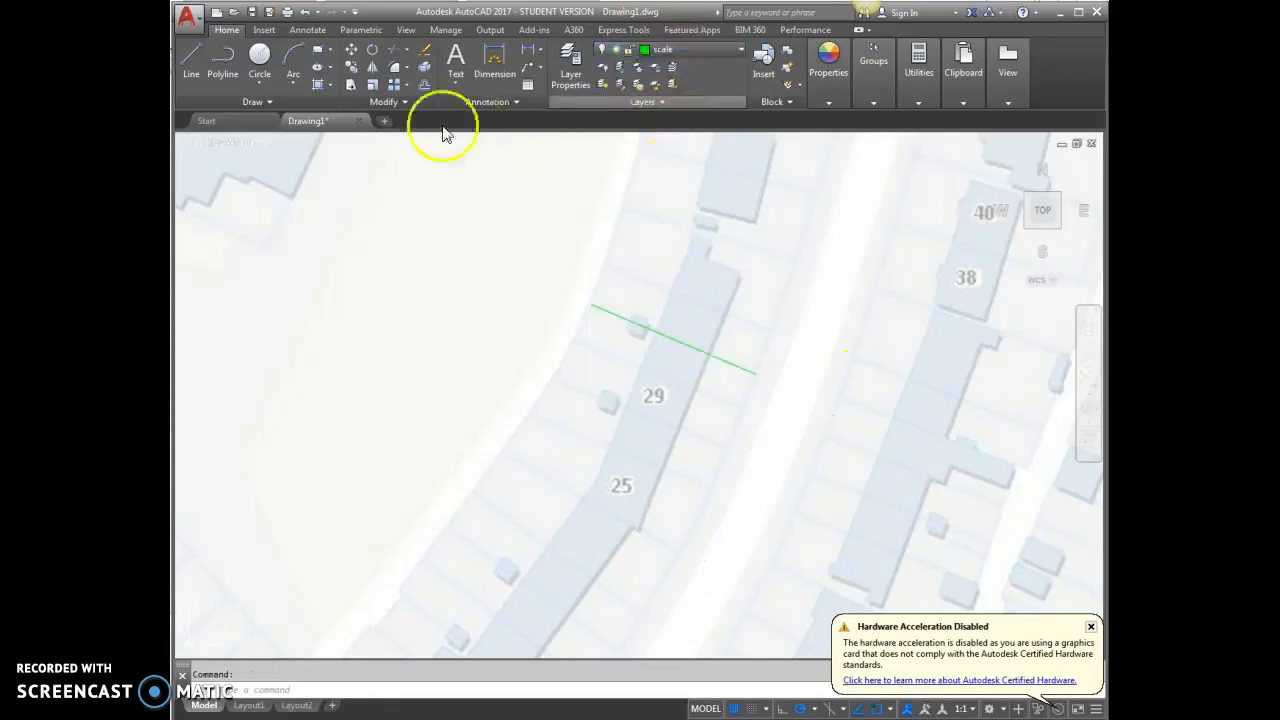
# Add an aligned dimension between the two ends of the green plot line, placing it just above the line
pyautogui.click(540, 52)
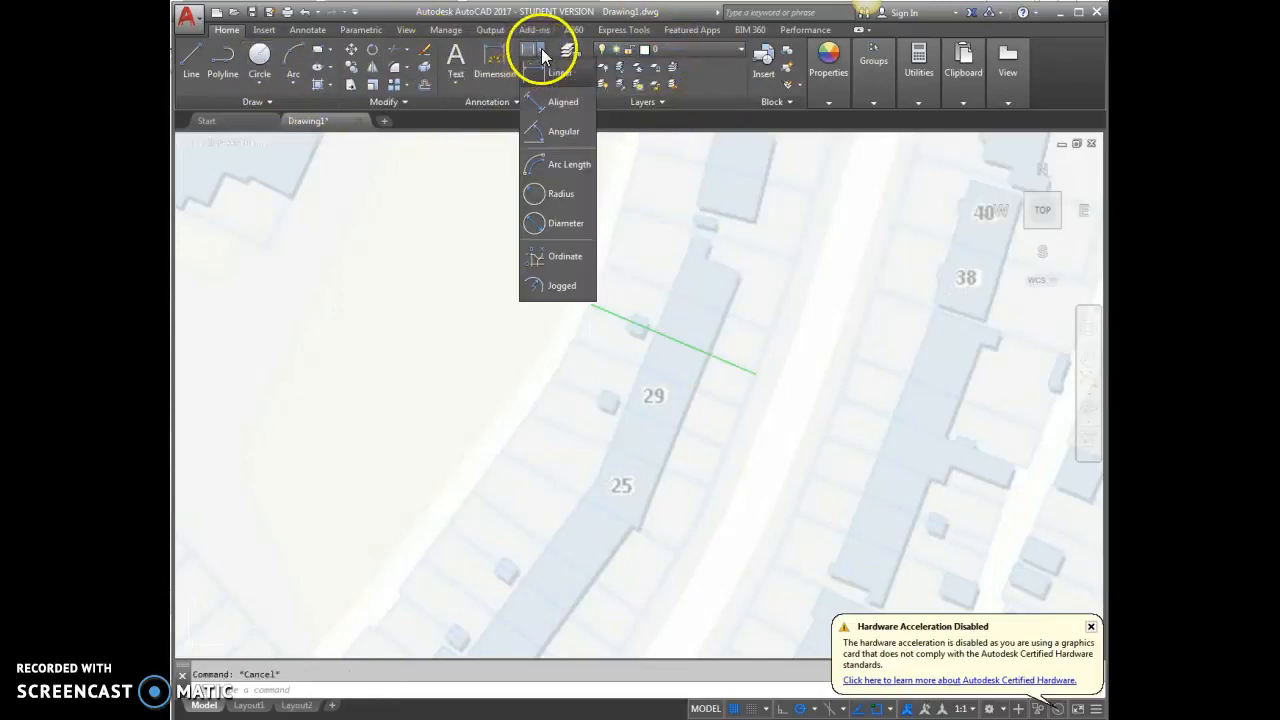
pyautogui.click(552, 108)
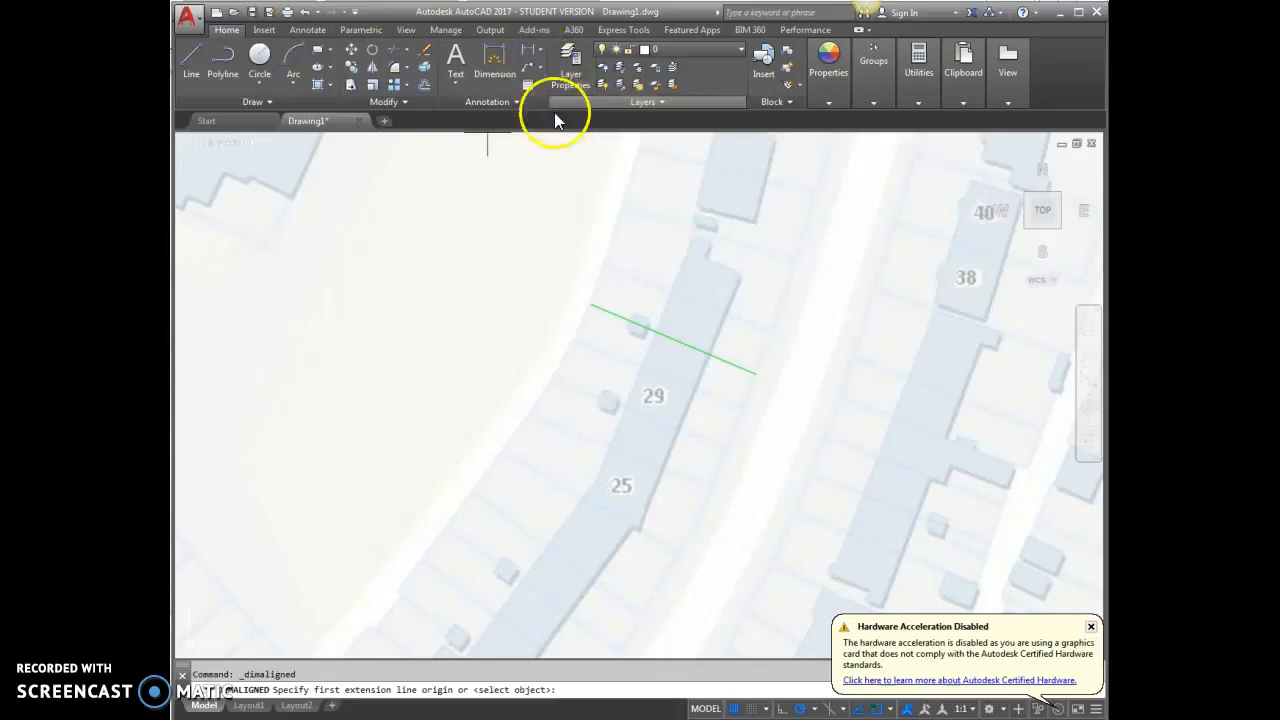
pyautogui.click(590, 304)
pyautogui.click(753, 372)
pyautogui.click(692, 331)
# Examine the aligned dimension's text on the plot line, and review the whole scaled map
pyautogui.scroll(3, 692, 320)
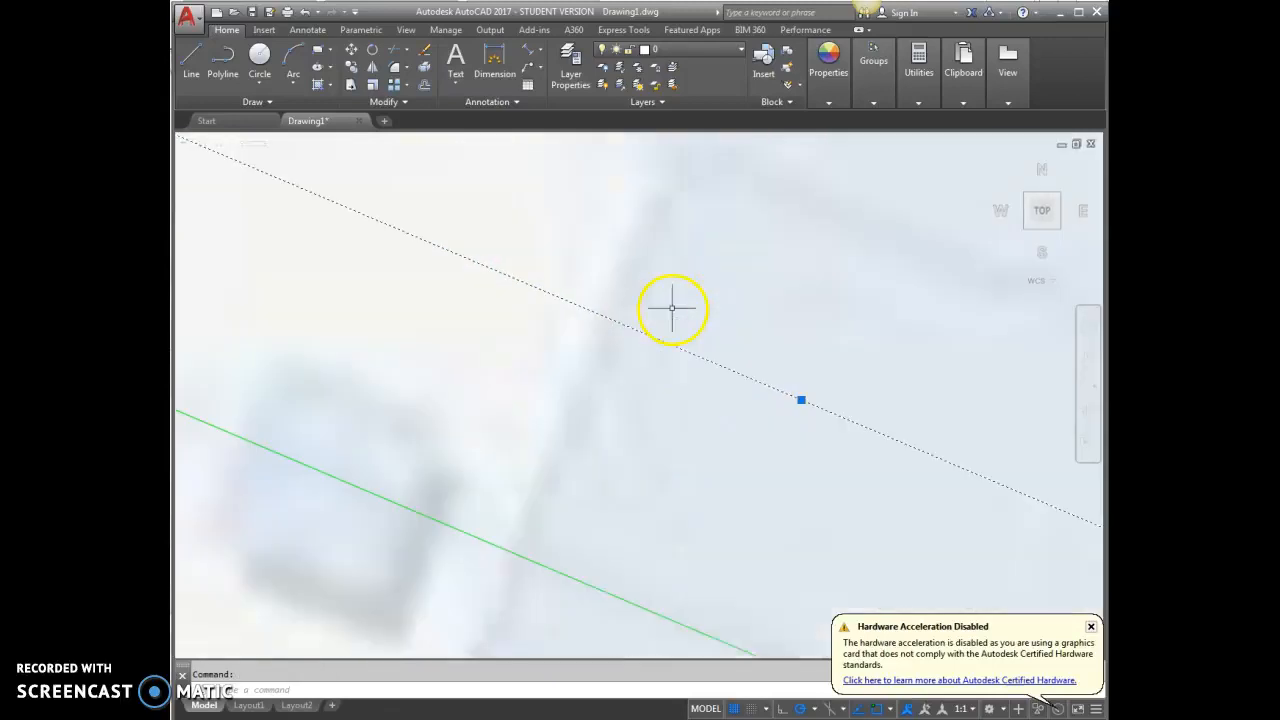
pyautogui.scroll(2, 829, 414)
pyautogui.scroll(2, 659, 305)
pyautogui.scroll(3, 622, 358)
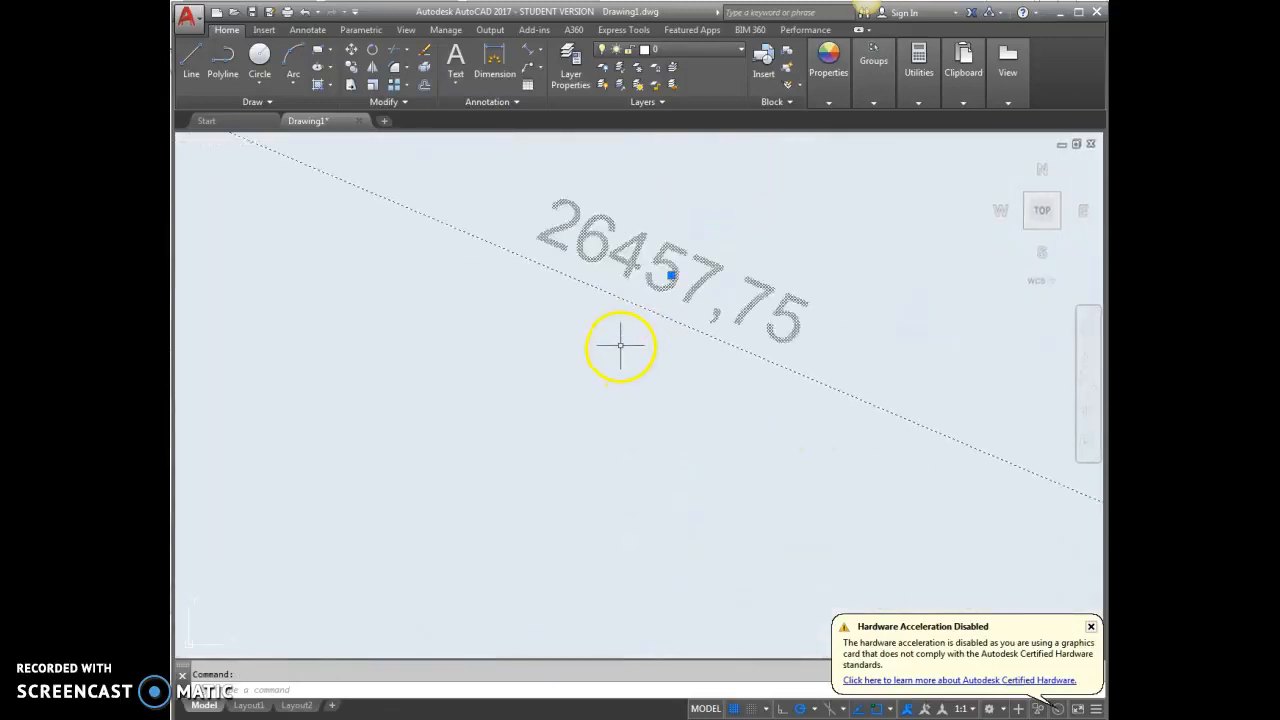
pyautogui.scroll(-5, 645, 350)
pyautogui.scroll(-3, 671, 346)
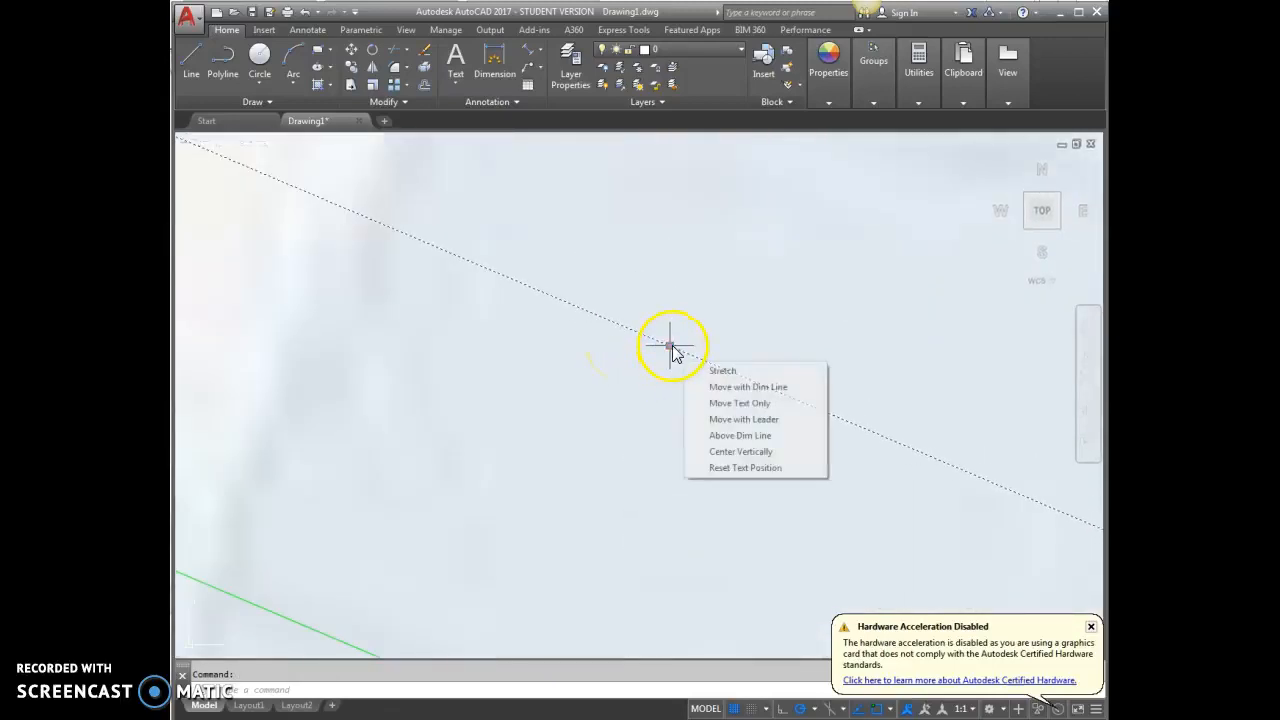
pyautogui.scroll(-5, 590, 380)
pyautogui.scroll(-3, 551, 297)
pyautogui.scroll(-5, 763, 314)
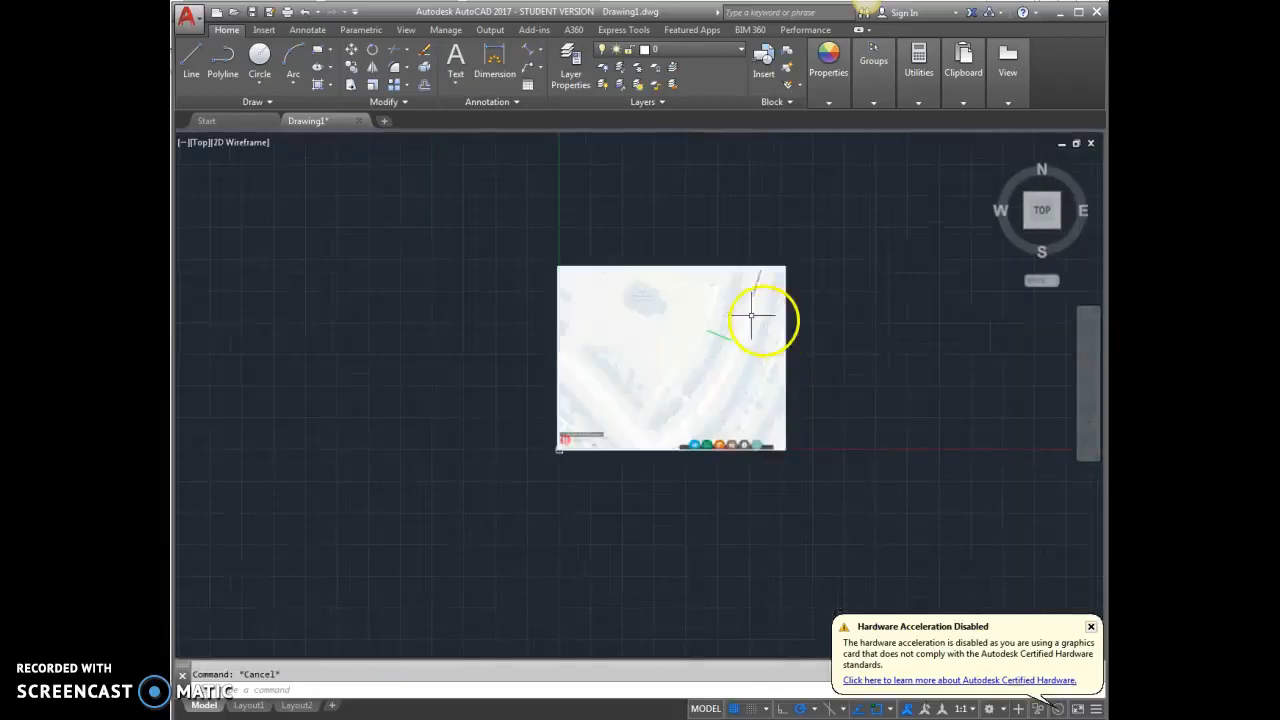